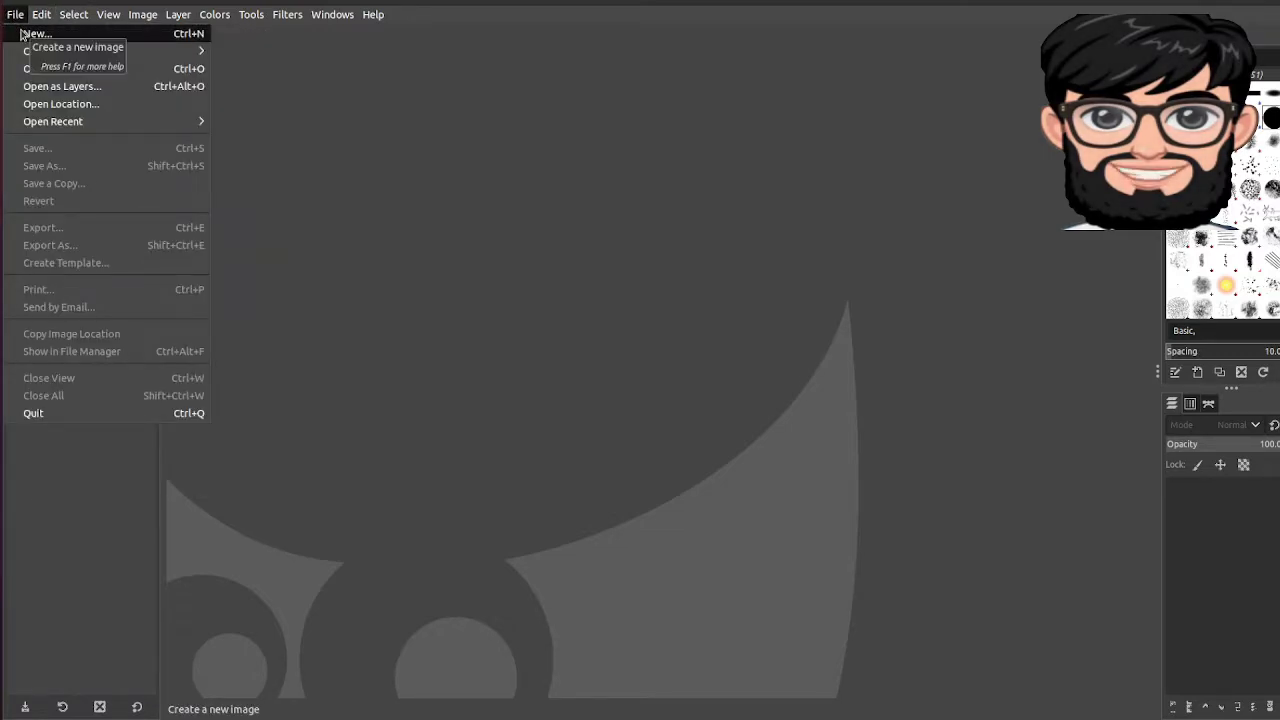
# Step: Create a new blank white image of 1280 × 720 pixels
pyautogui.click(21, 34)
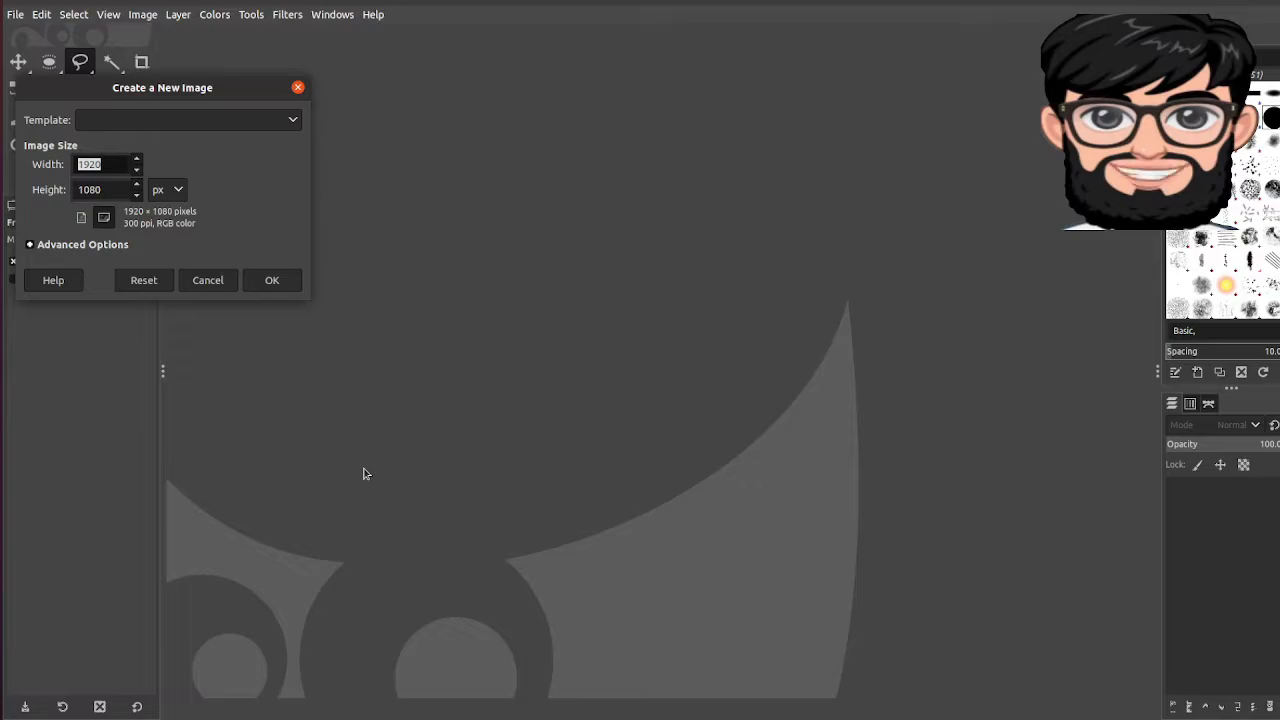
pyautogui.write('1280')
pyautogui.press('Tab')
pyautogui.write('720')
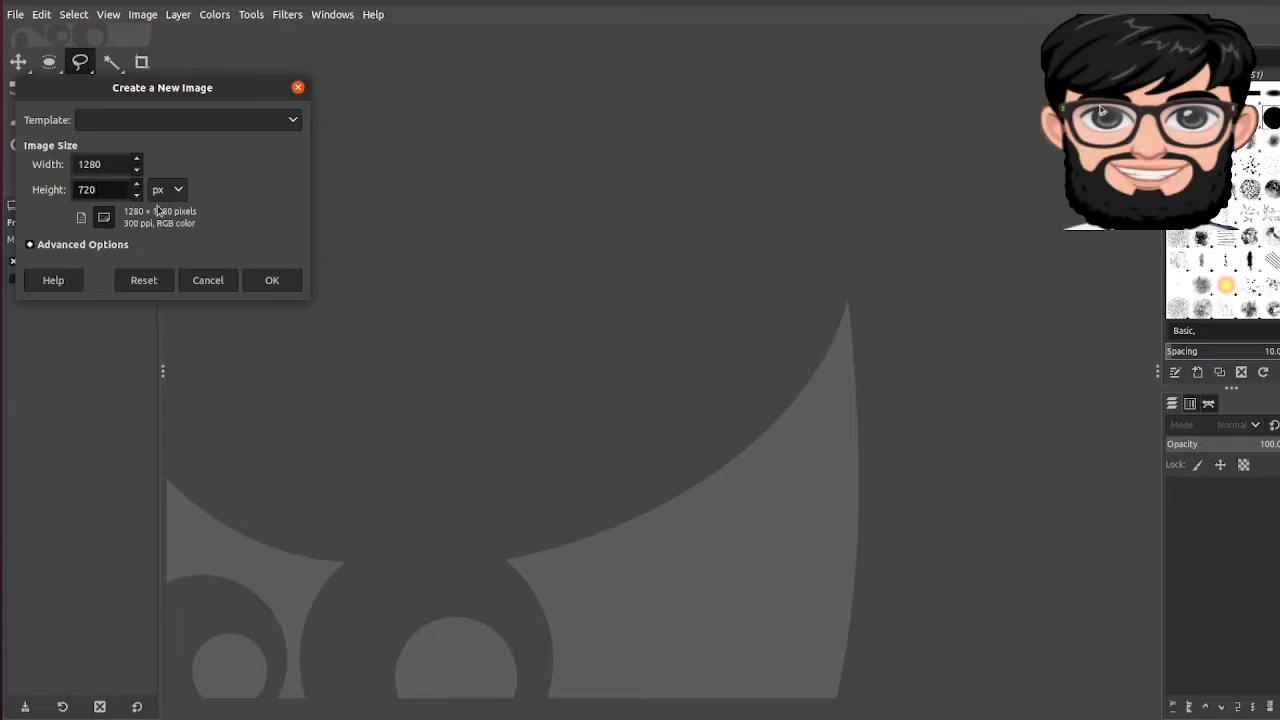
pyautogui.click(268, 281)
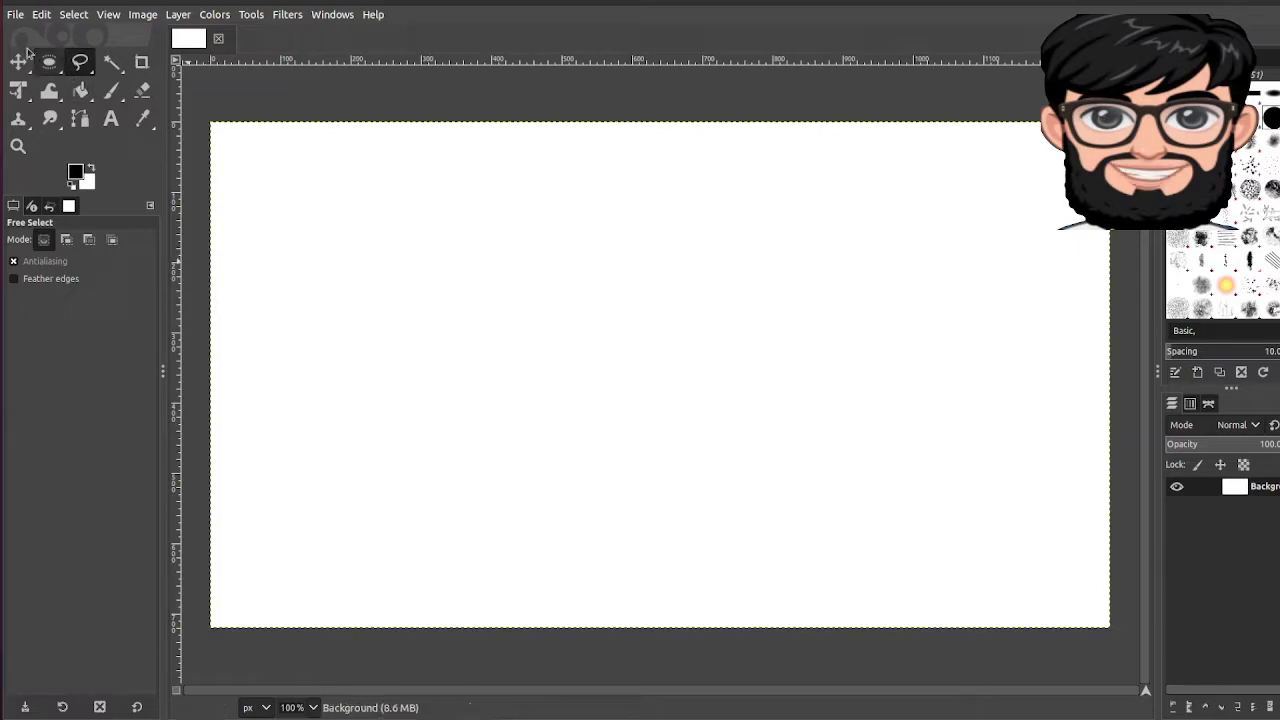
pyautogui.click(16, 16)
pyautogui.click(26, 34)
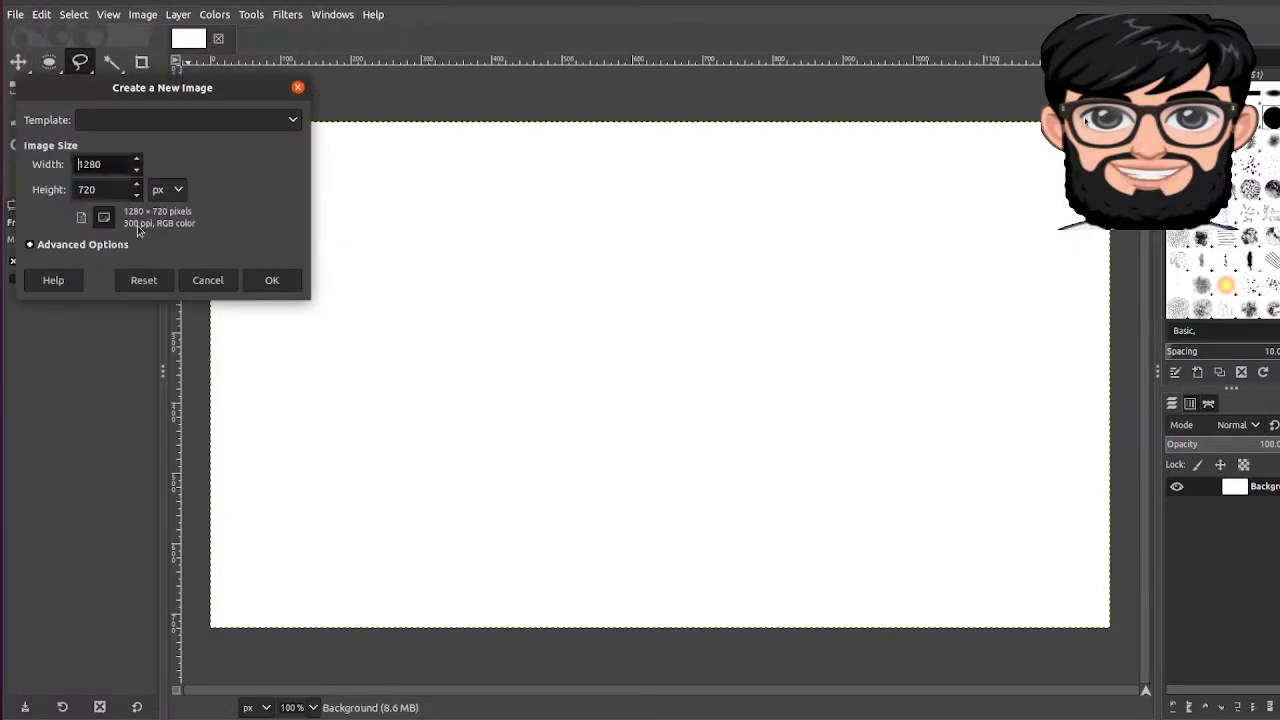
pyautogui.click(46, 246)
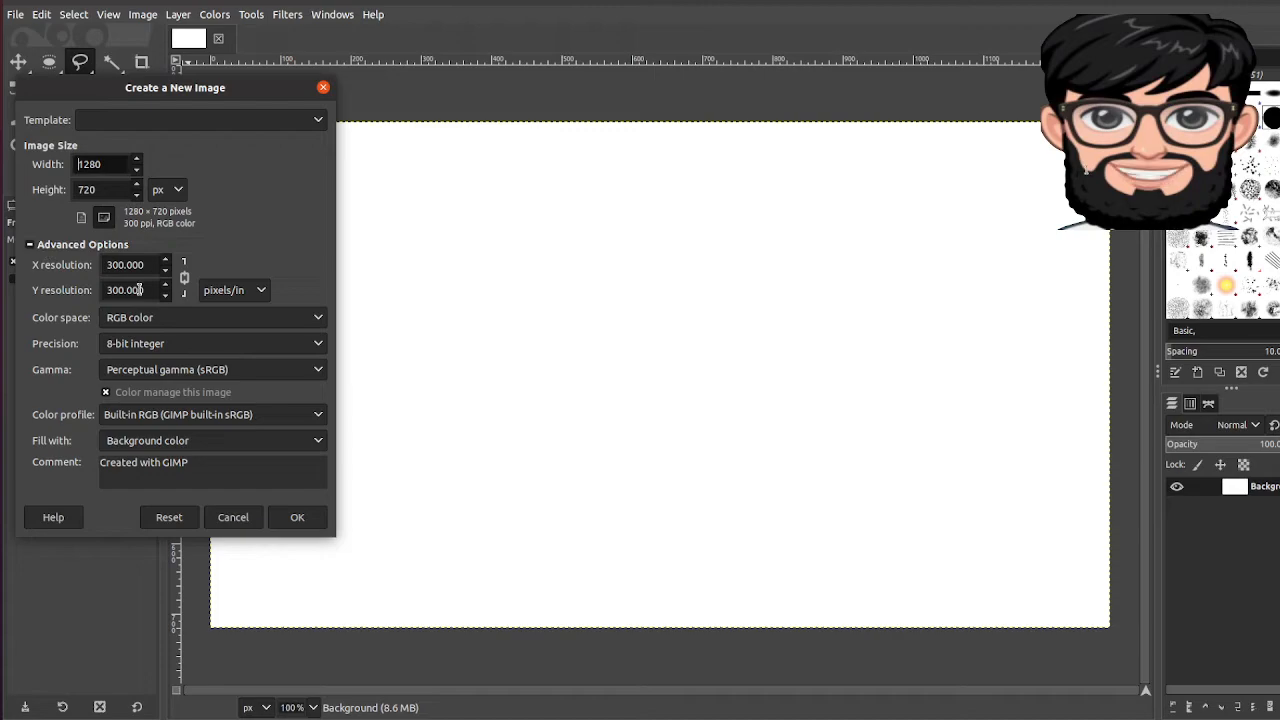
pyautogui.click(209, 449)
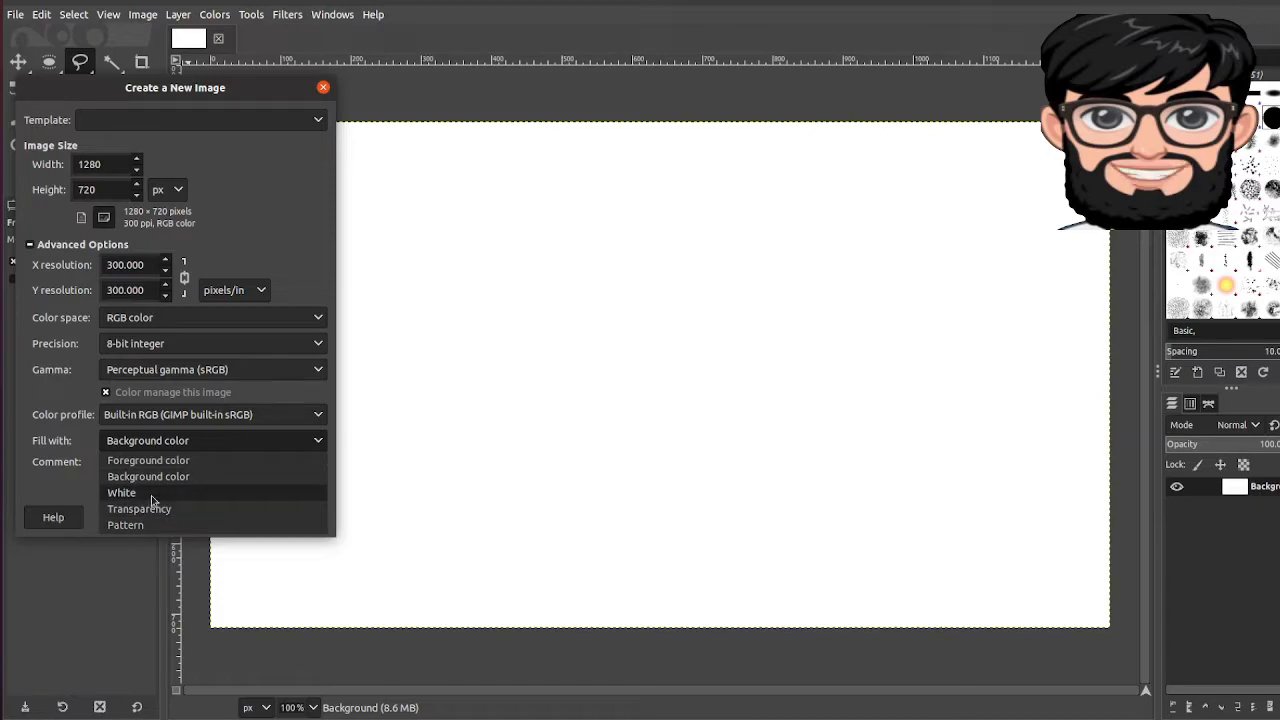
pyautogui.click(84, 488)
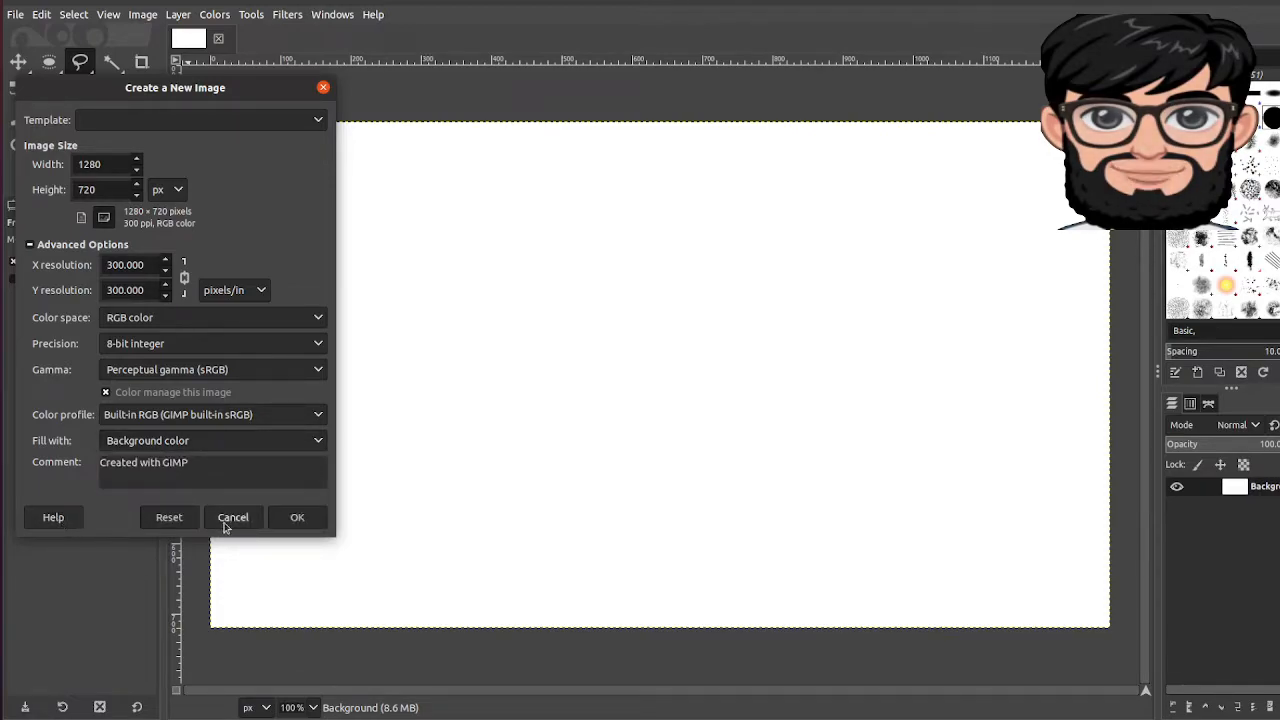
pyautogui.click(226, 520)
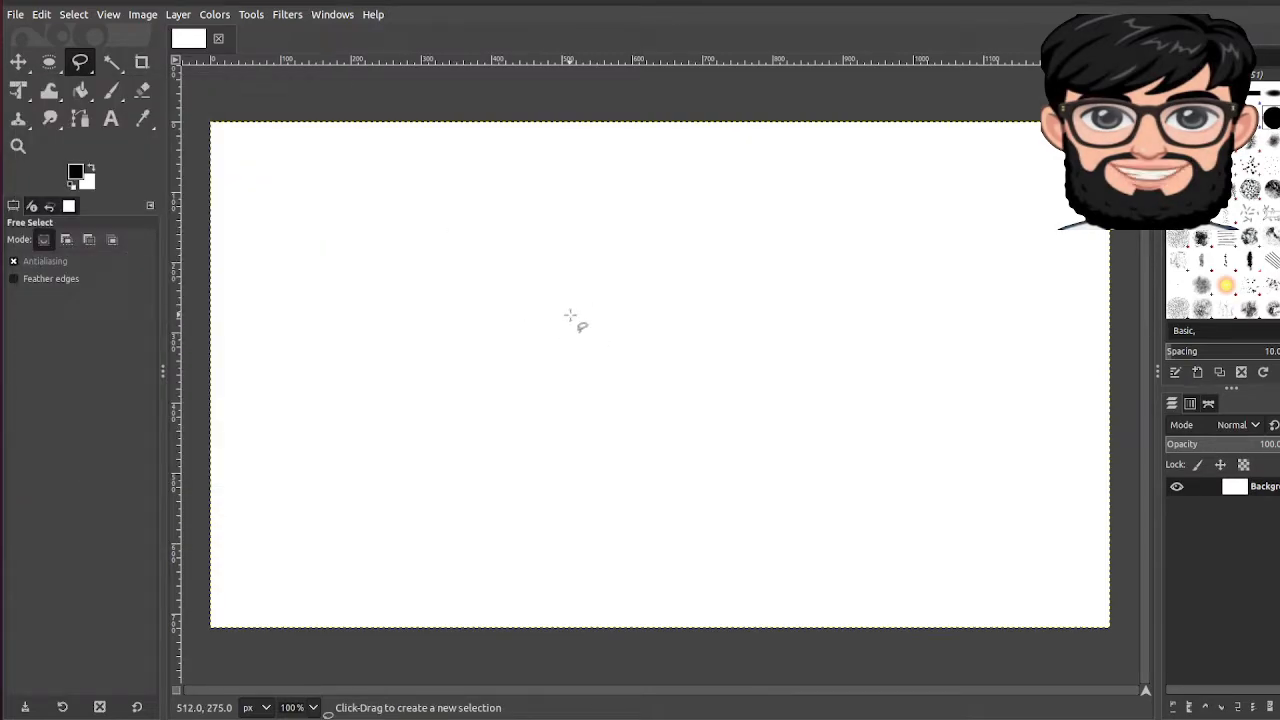
# Step: Click the canvas with Free Select, then make the Move tool active
pyautogui.click(570, 315)
pyautogui.click(18, 62)
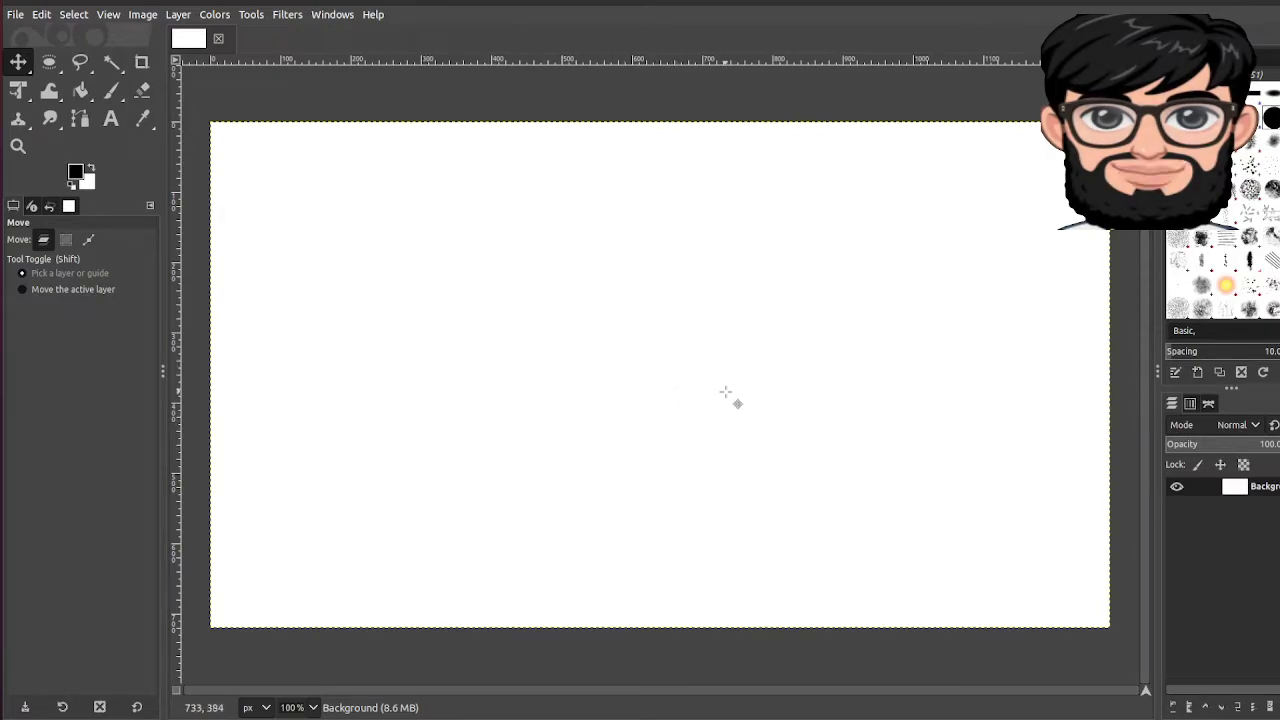
# Step: Add a horizontal guide at 50% with New Guide (by Percent)
pyautogui.click(180, 18)
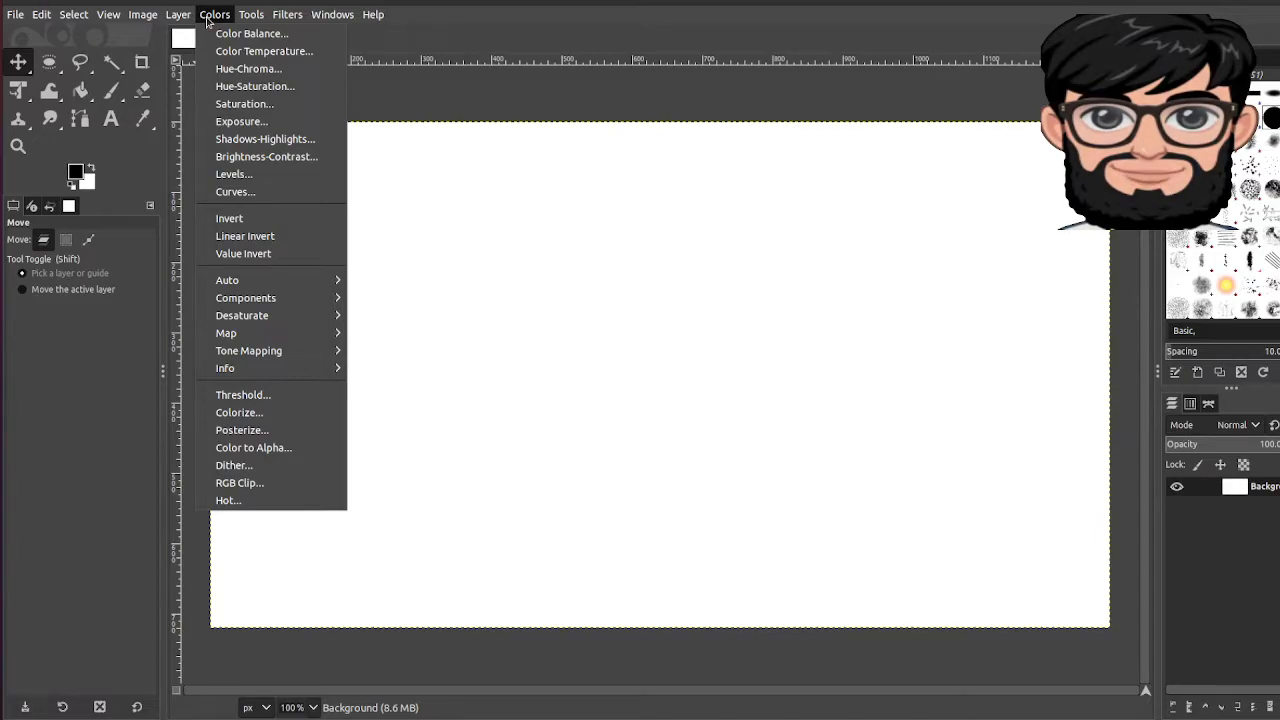
pyautogui.moveTo(185, 22)
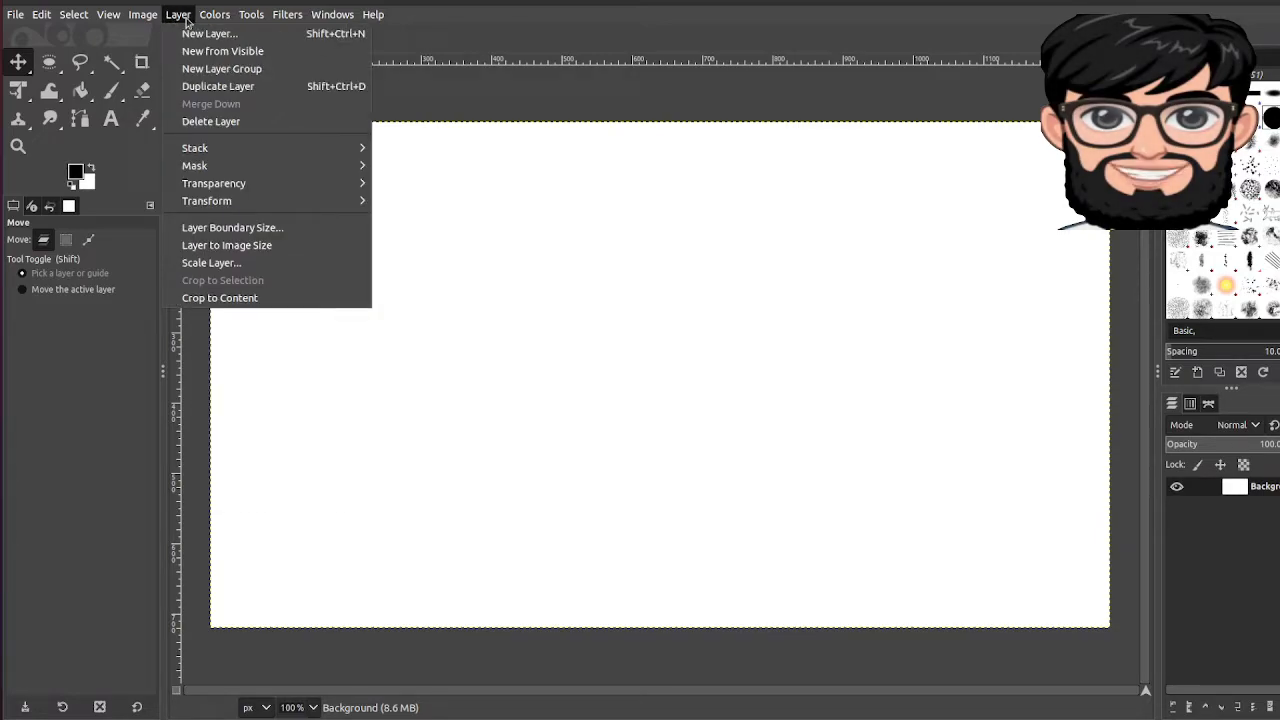
pyautogui.moveTo(143, 18)
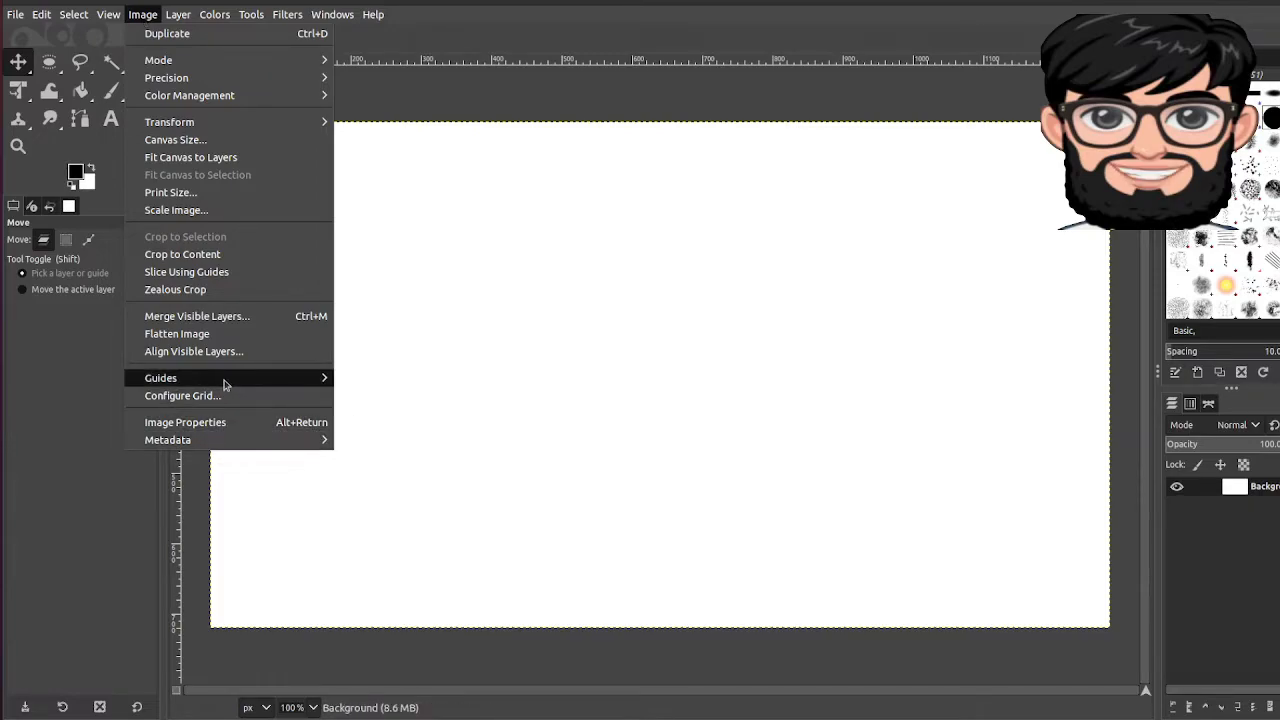
pyautogui.moveTo(308, 378)
pyautogui.click(376, 380)
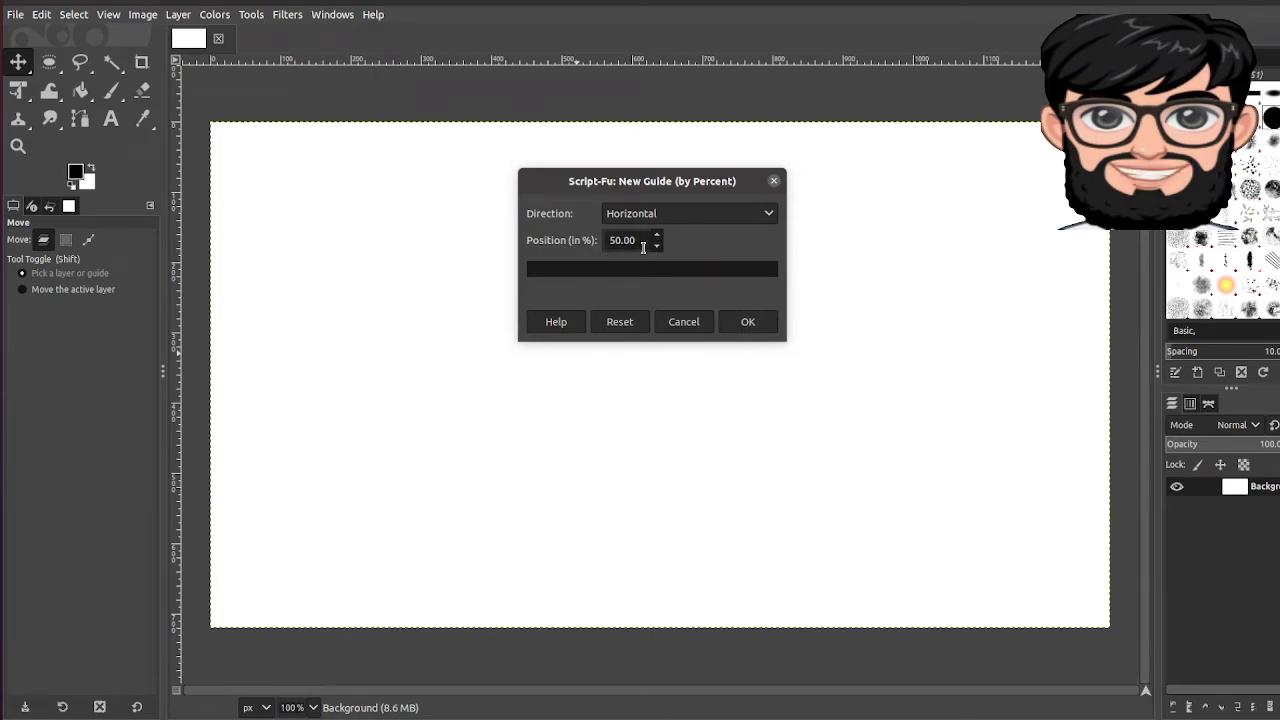
pyautogui.click(636, 242)
pyautogui.click(746, 323)
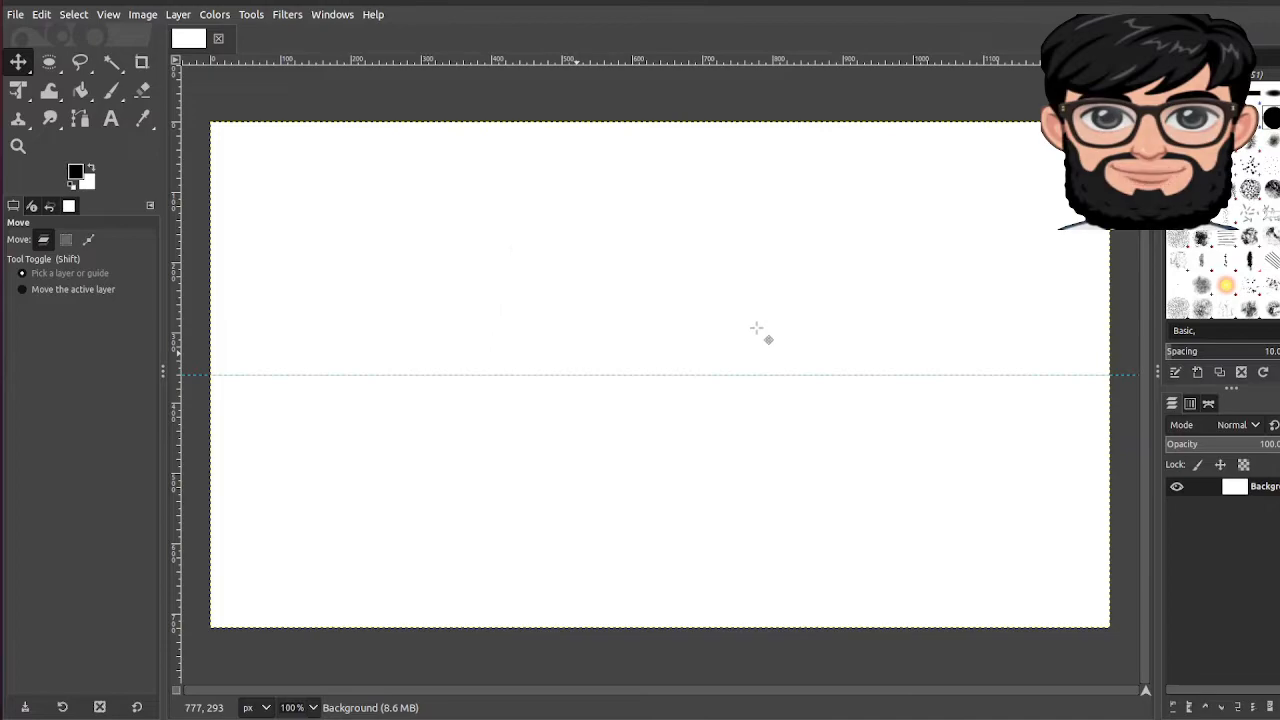
# Step: Add a second guide, vertical, at 50% of the canvas
pyautogui.click(150, 15)
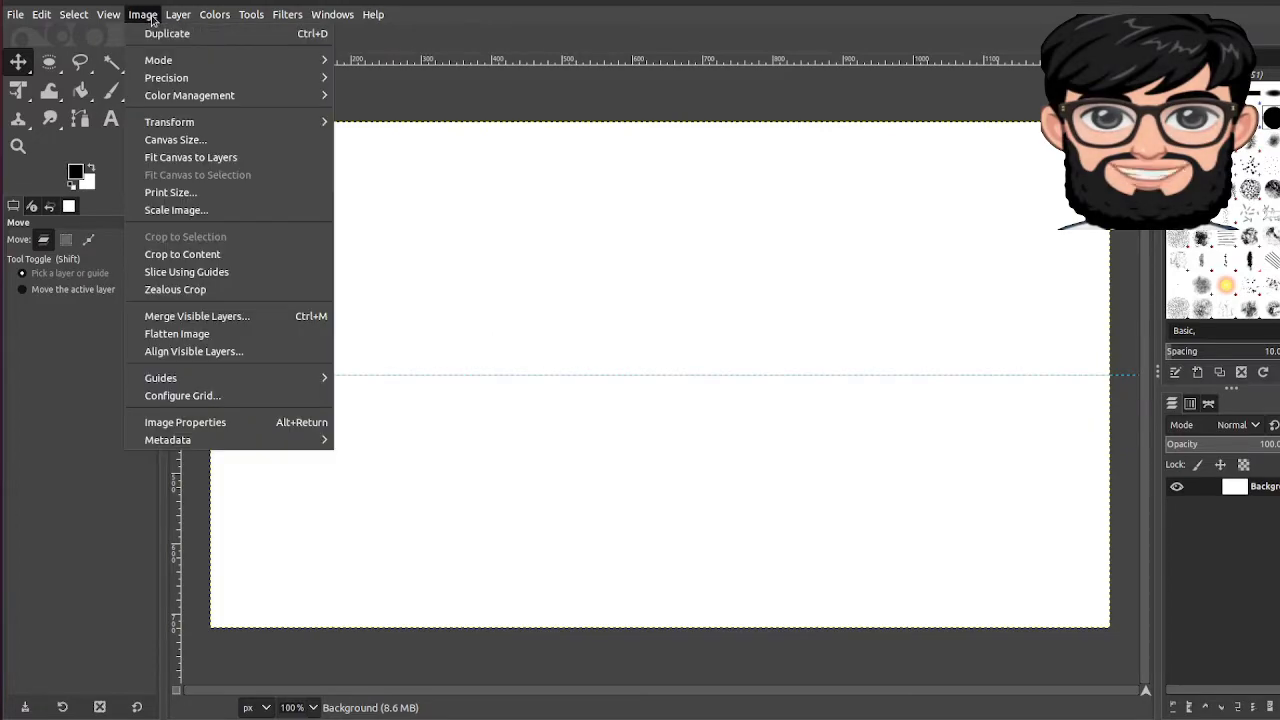
pyautogui.moveTo(200, 384)
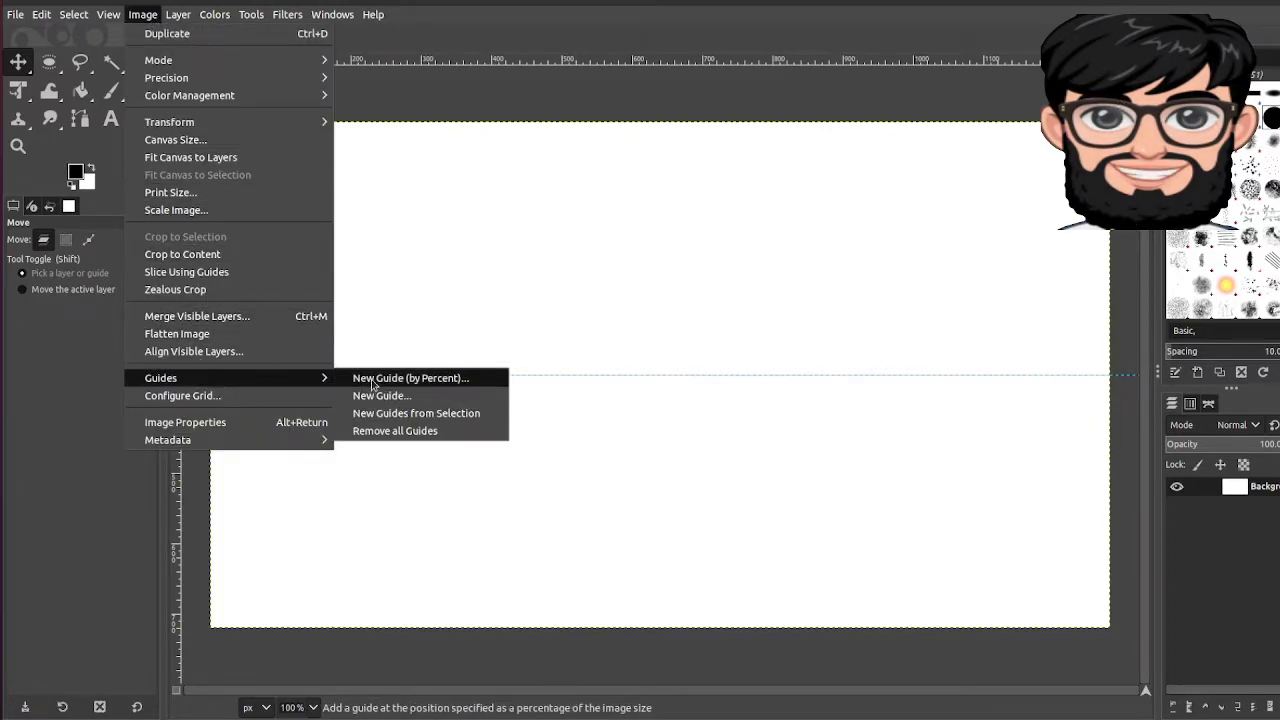
pyautogui.click(370, 379)
pyautogui.click(634, 214)
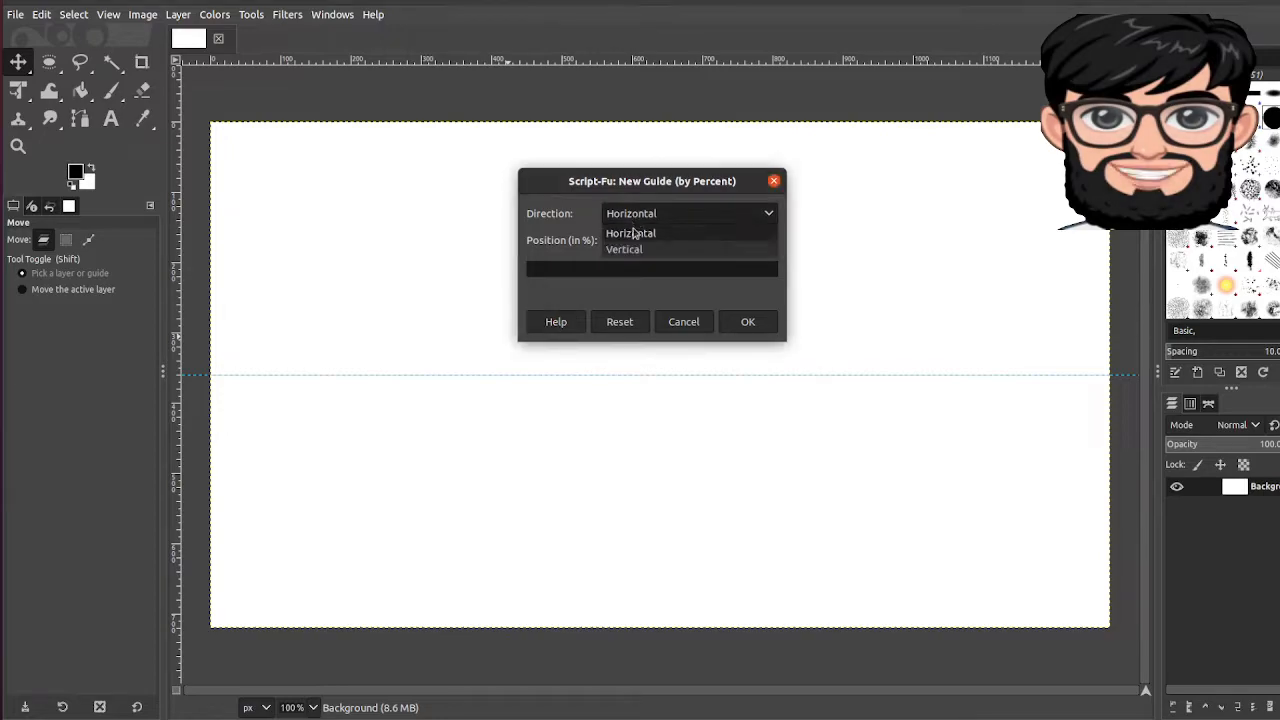
pyautogui.click(634, 248)
pyautogui.click(748, 322)
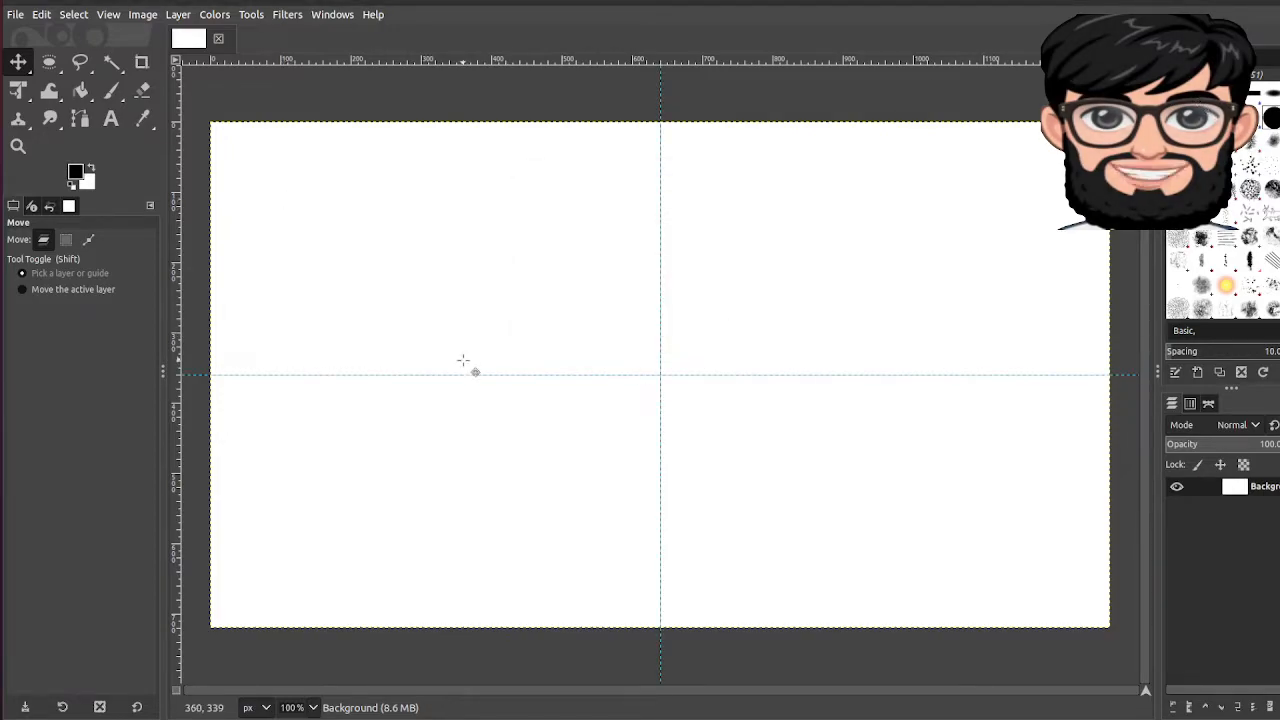
# Step: Draw a circular selection expanding from the guide intersection and fill it with black
pyautogui.click(48, 62)
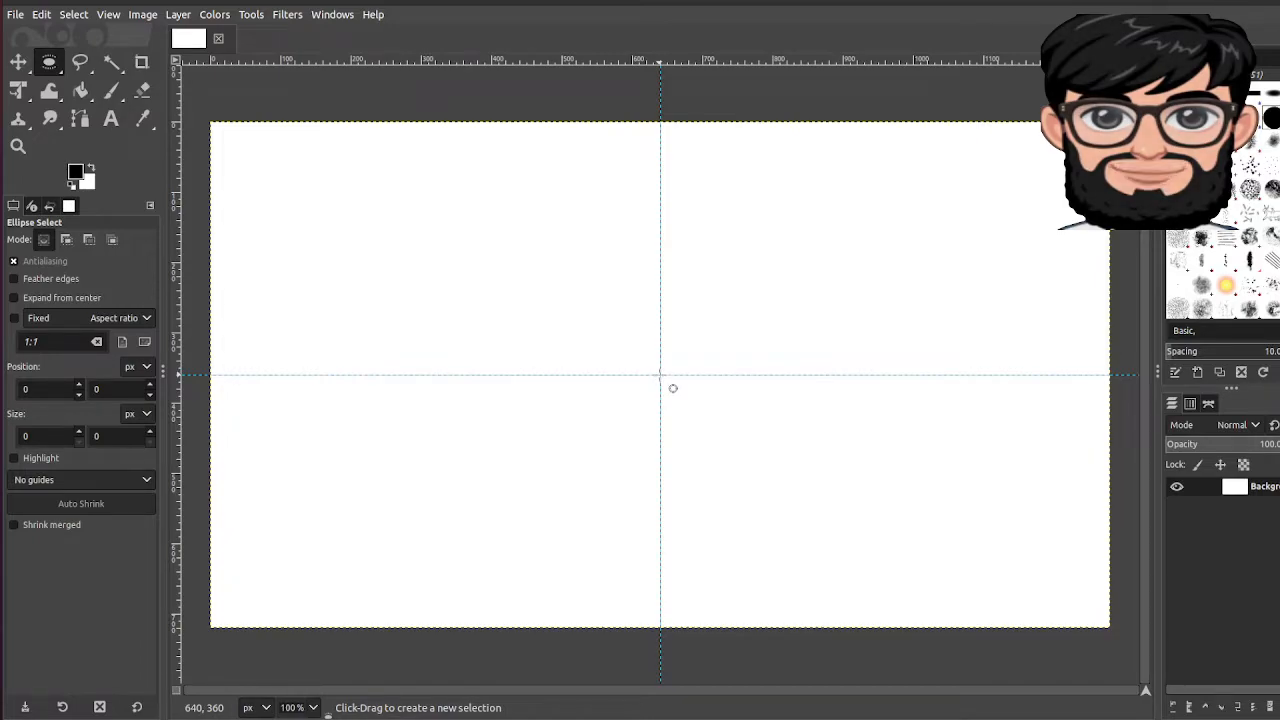
pyautogui.moveTo(660, 375); pyautogui.dragTo(845, 529)
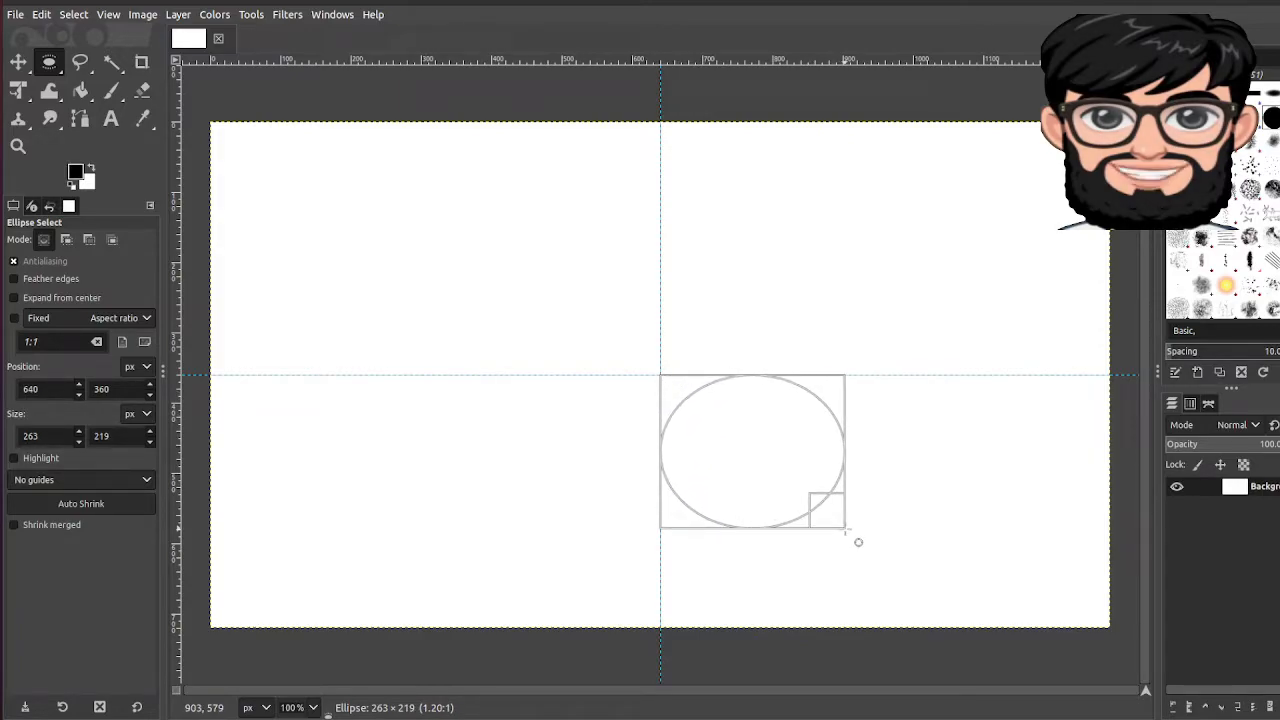
pyautogui.moveTo(845, 529); pyautogui.dragTo(854, 540)
pyautogui.press('ctrl')
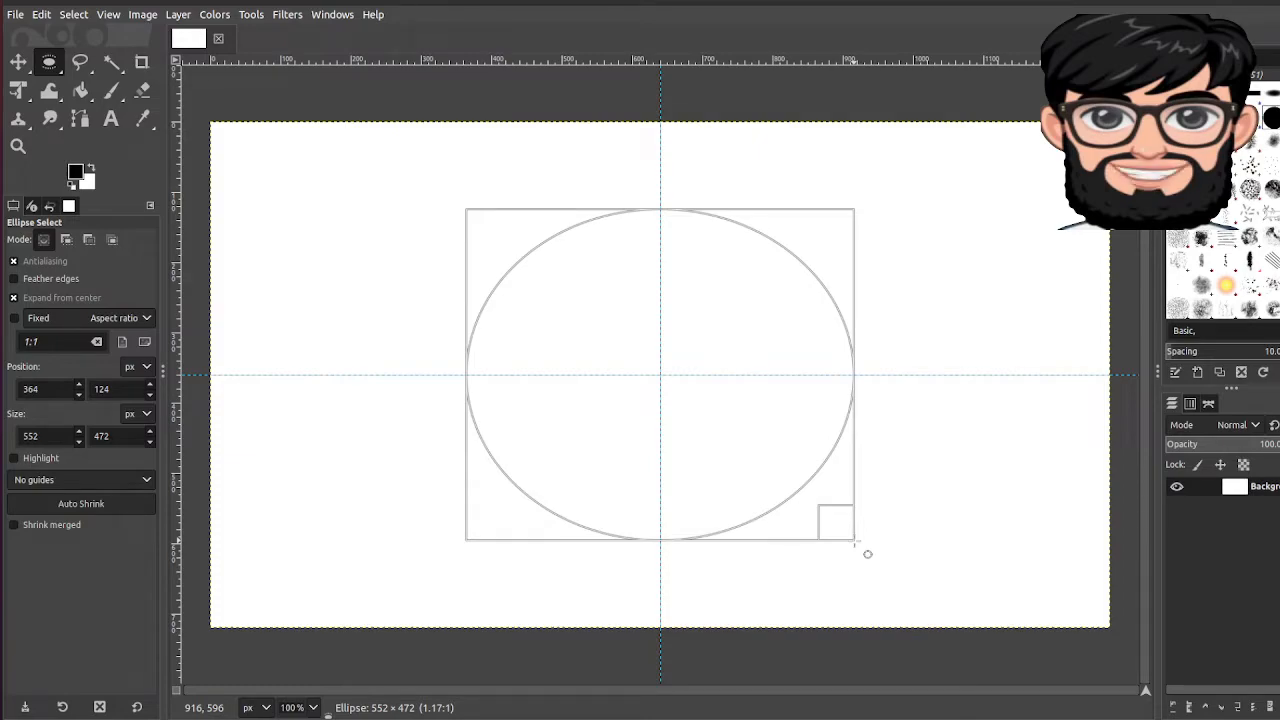
pyautogui.moveTo(854, 541); pyautogui.dragTo(854, 541)
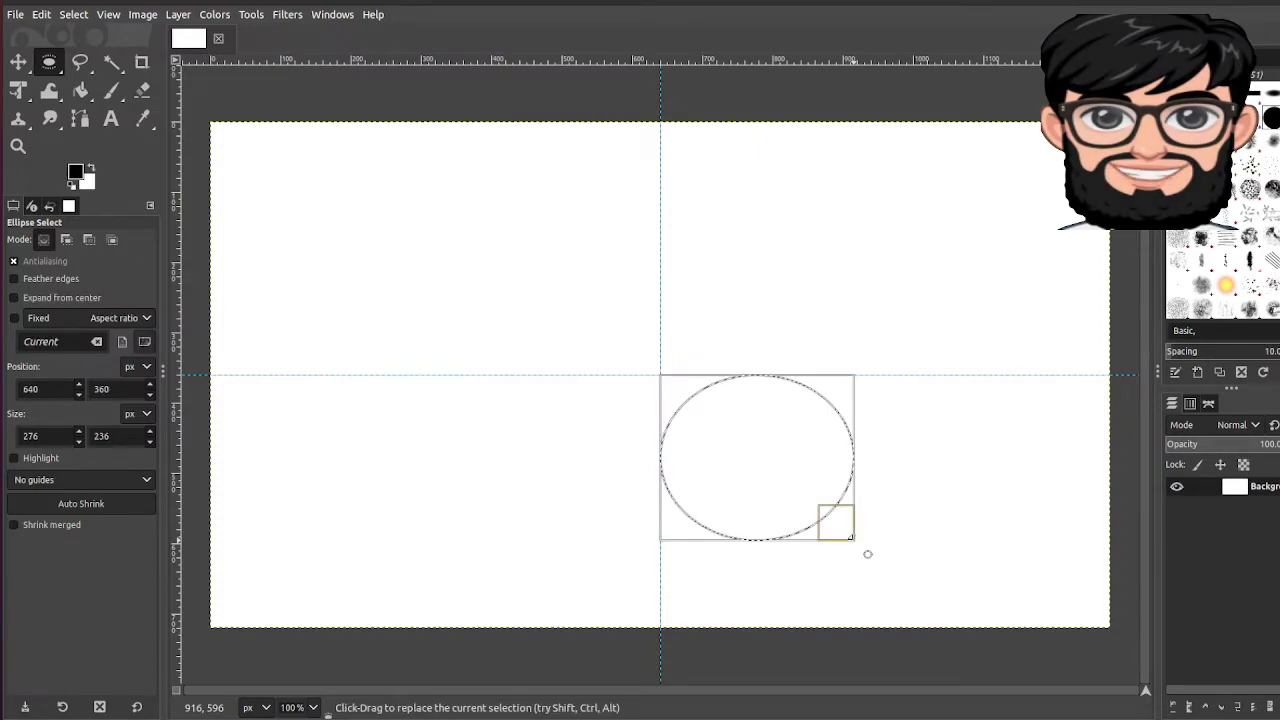
pyautogui.click(867, 554)
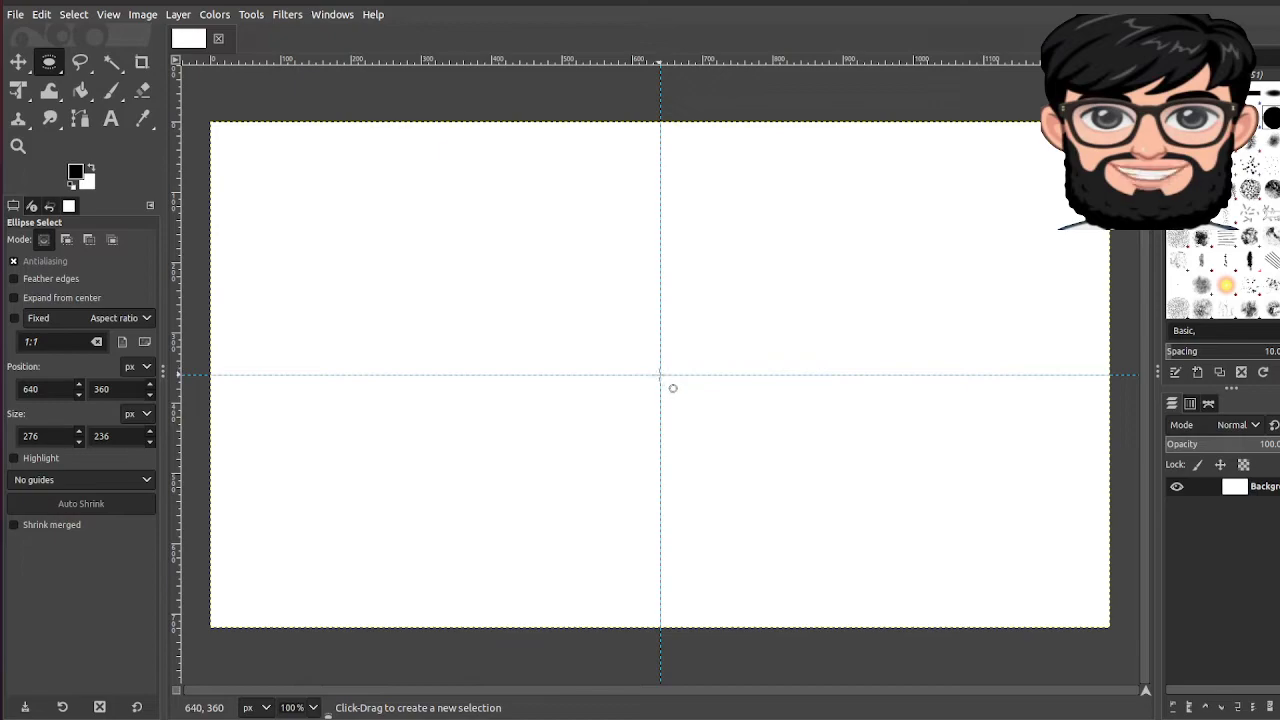
pyautogui.moveTo(661, 376); pyautogui.dragTo(826, 533)
pyautogui.press('ctrl')
pyautogui.press('ctrl')
pyautogui.press('ctrl')
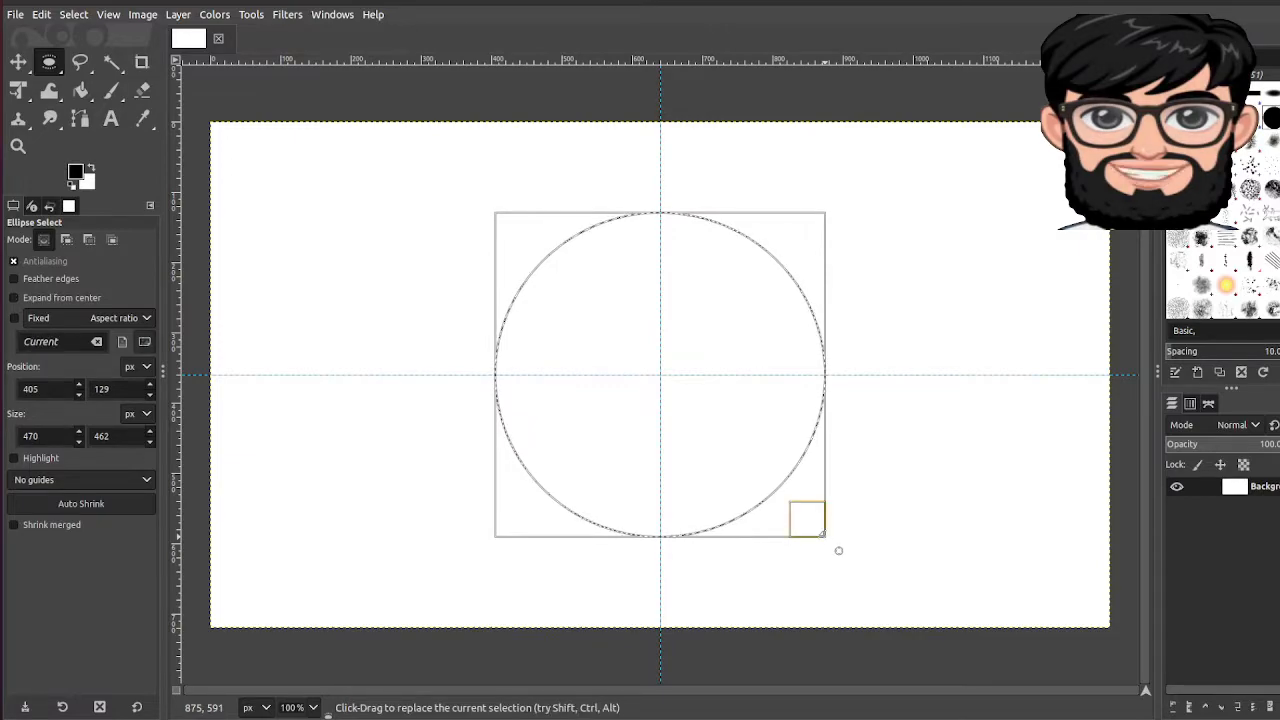
pyautogui.click(41, 15)
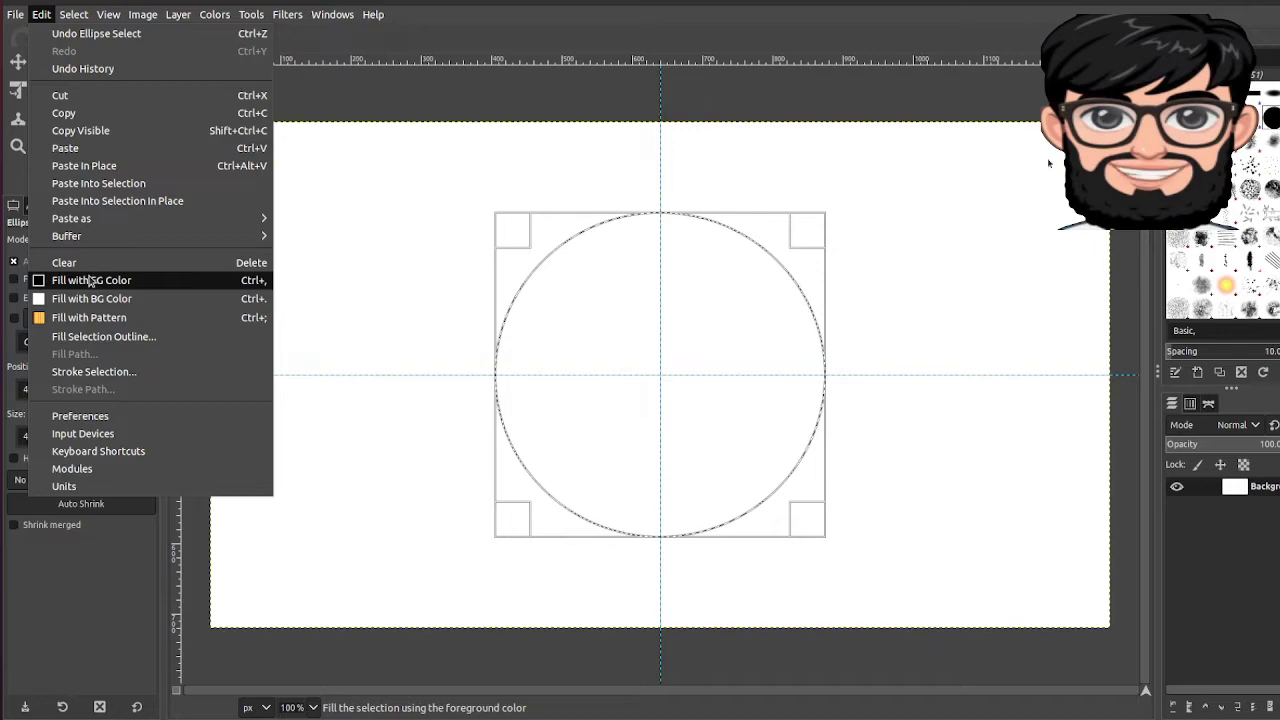
pyautogui.click(92, 280)
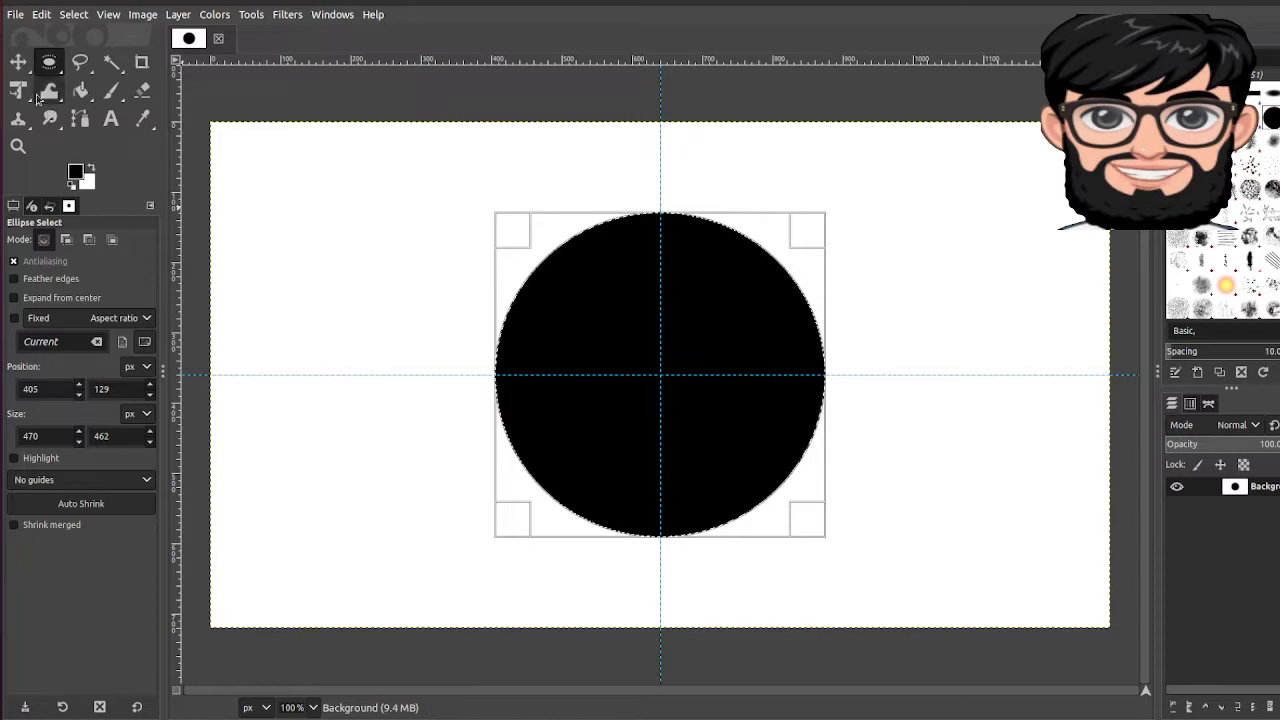
# Step: Set the foreground colour to green 129a0b and bucket-fill the circle with it
pyautogui.click(75, 172)
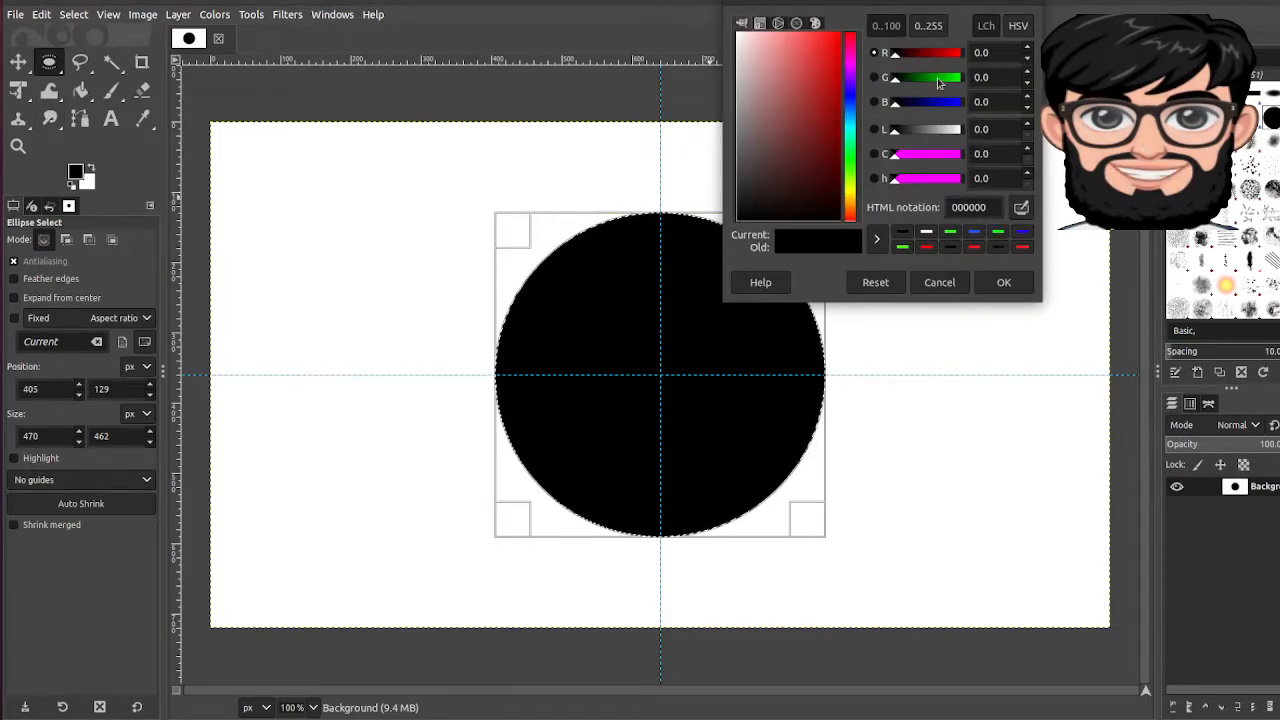
pyautogui.click(851, 171)
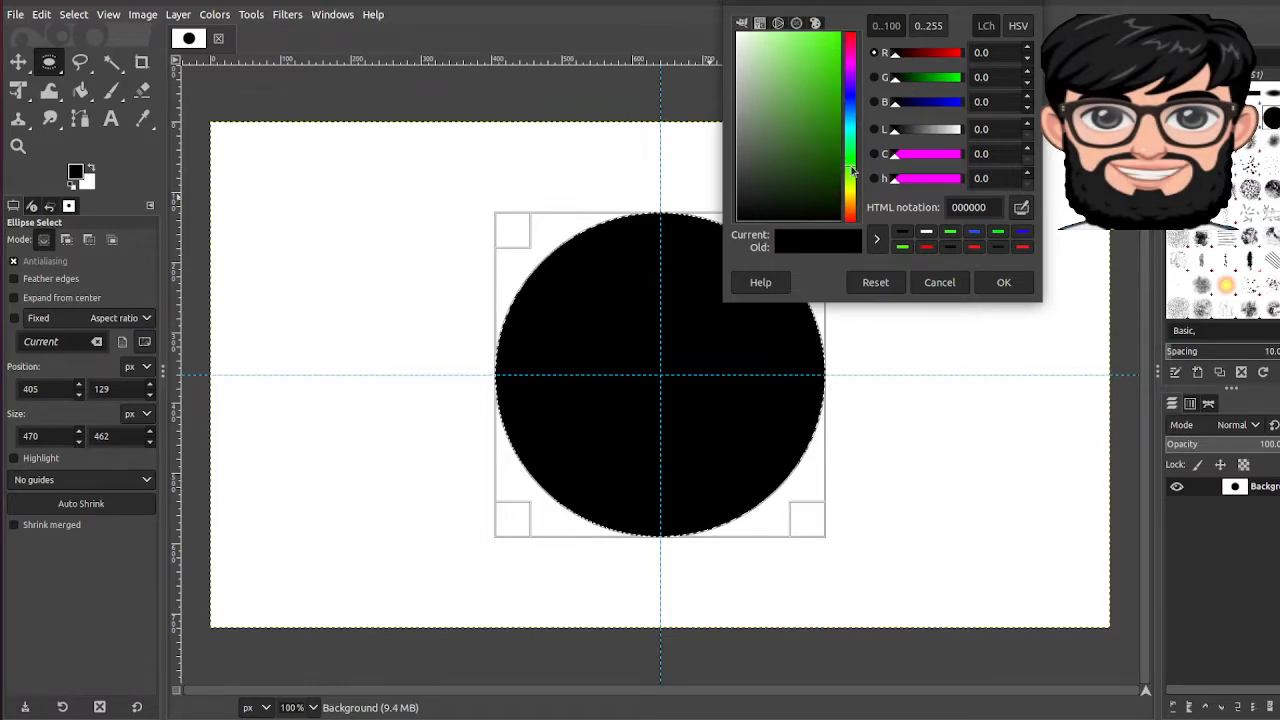
pyautogui.click(1003, 282)
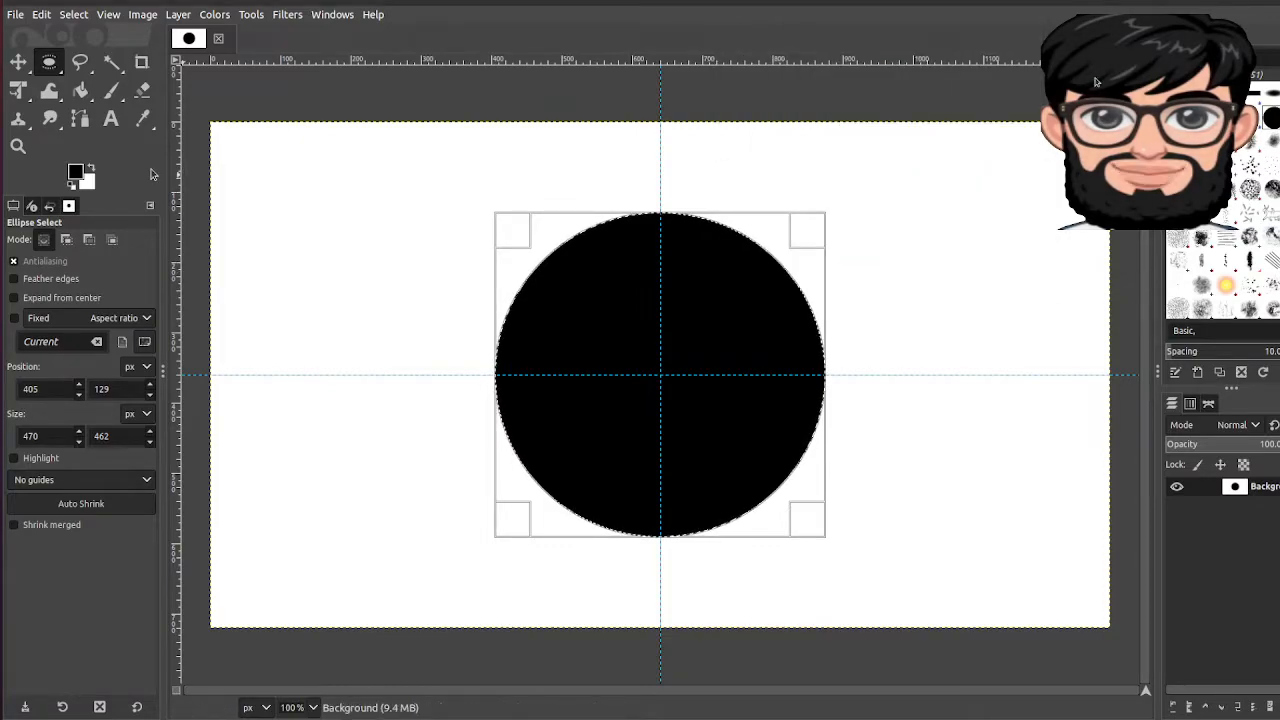
pyautogui.click(80, 90)
pyautogui.click(600, 345)
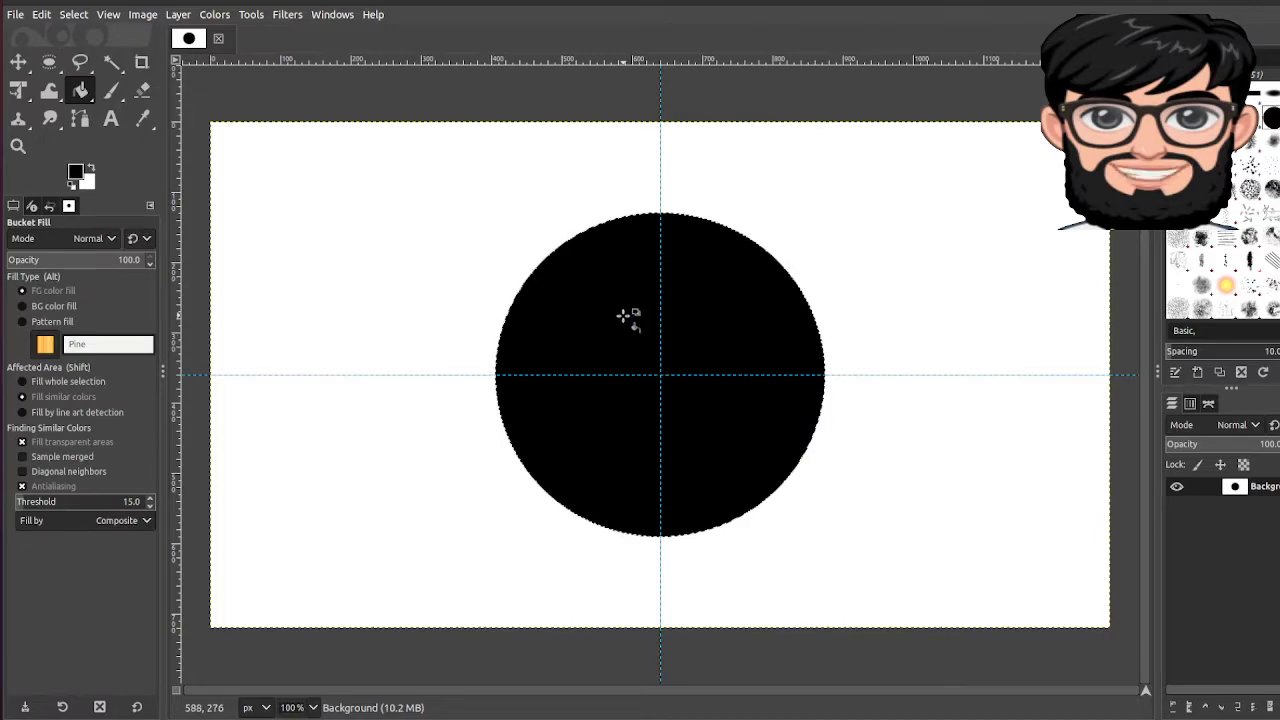
pyautogui.click(75, 174)
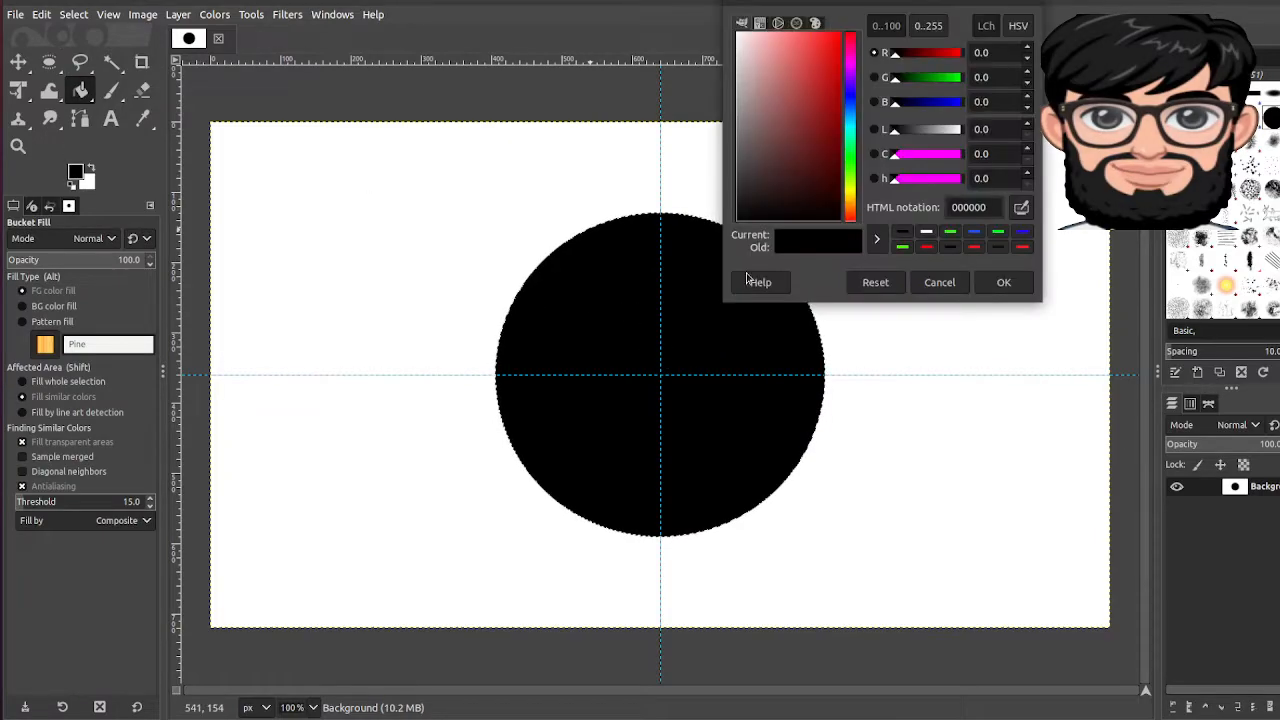
pyautogui.click(851, 163)
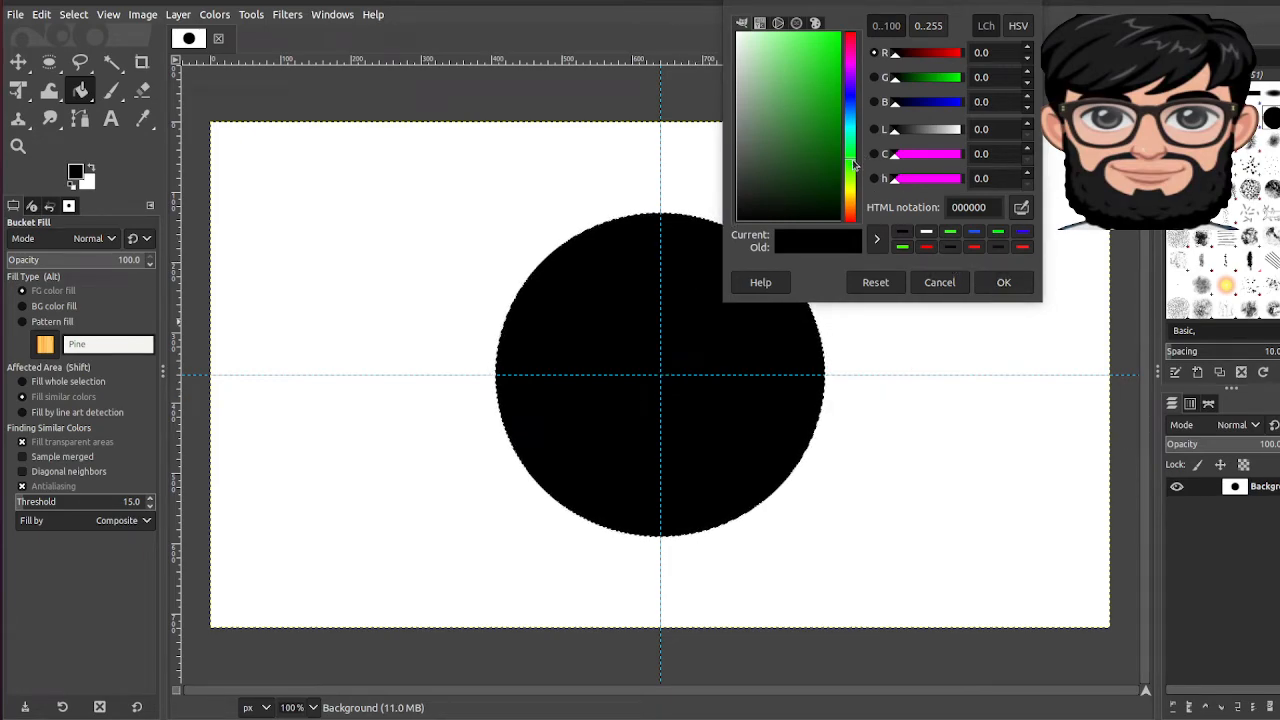
pyautogui.moveTo(817, 177); pyautogui.dragTo(827, 115)
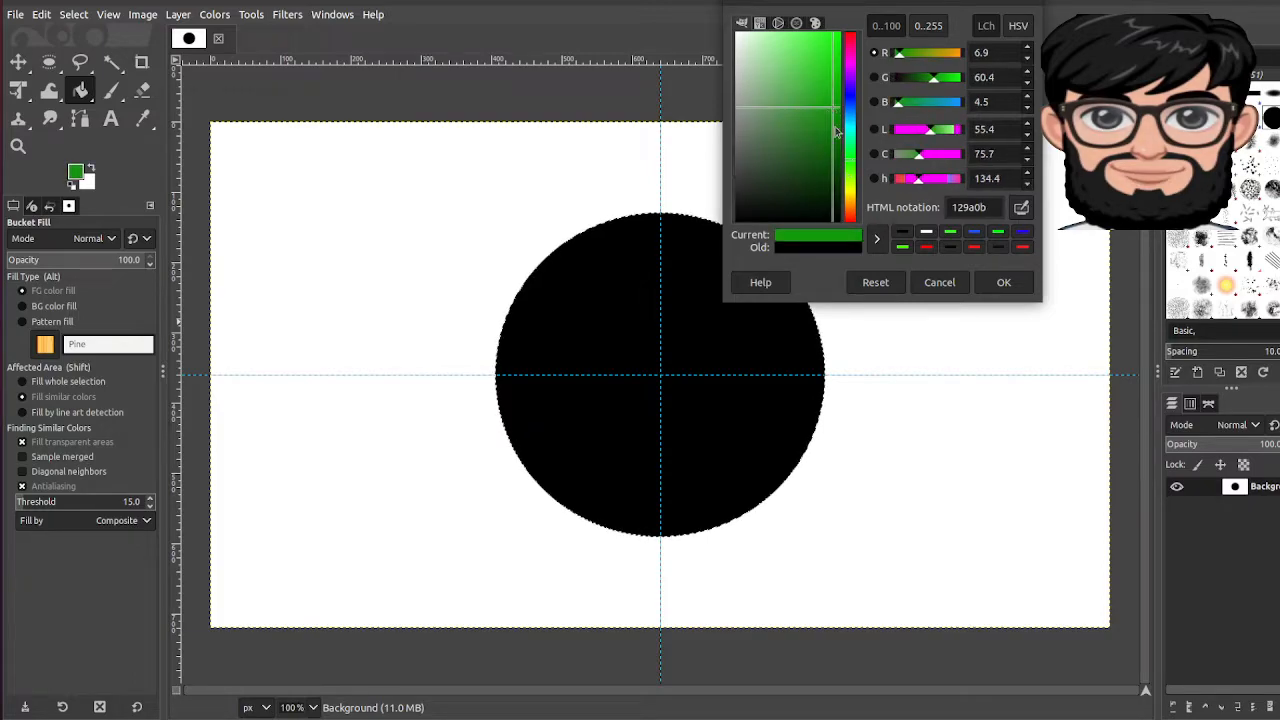
pyautogui.click(725, 336)
pyautogui.click(1003, 283)
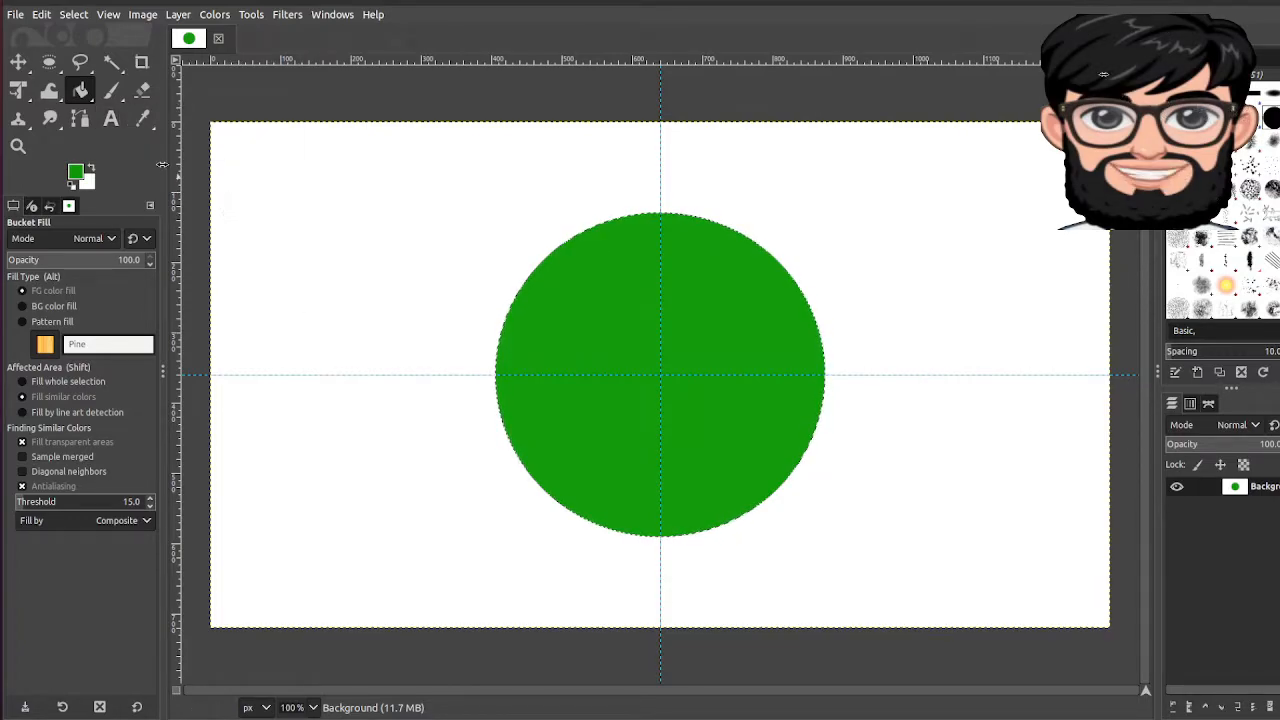
# Step: Add a text box over the circle with placeholder 'asfasf' in black
pyautogui.press('t')
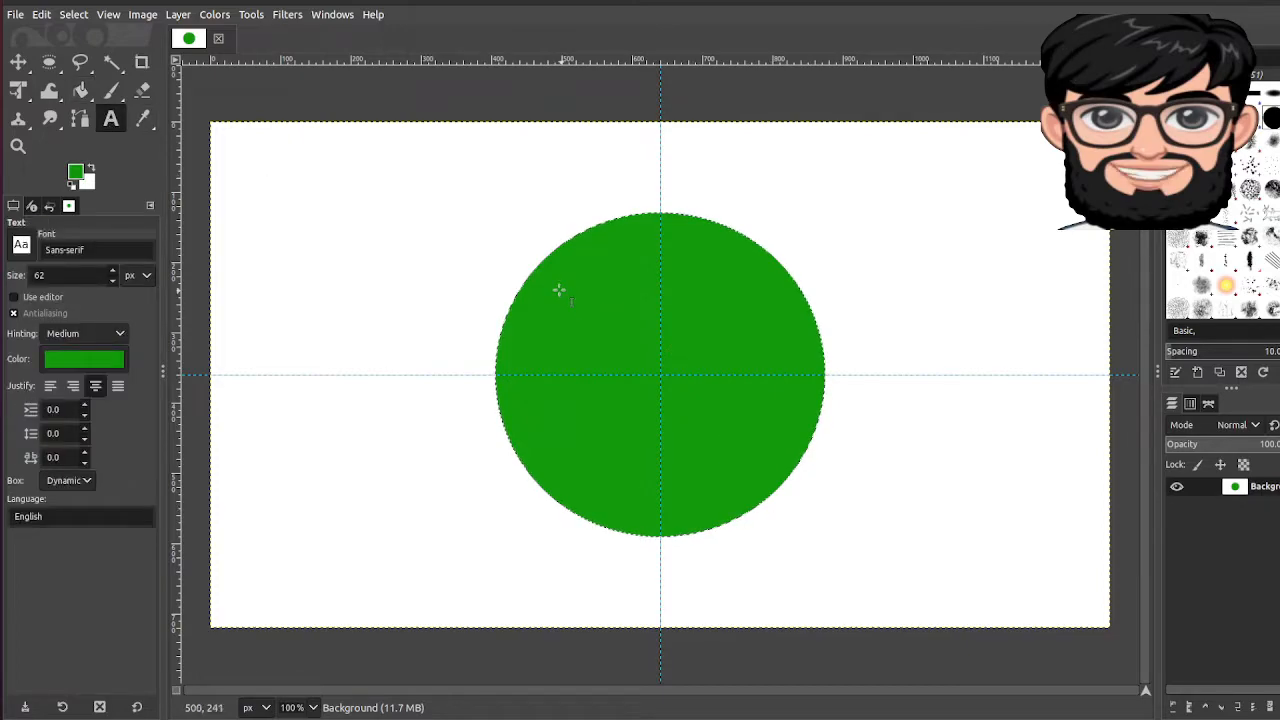
pyautogui.moveTo(530, 282); pyautogui.dragTo(812, 479)
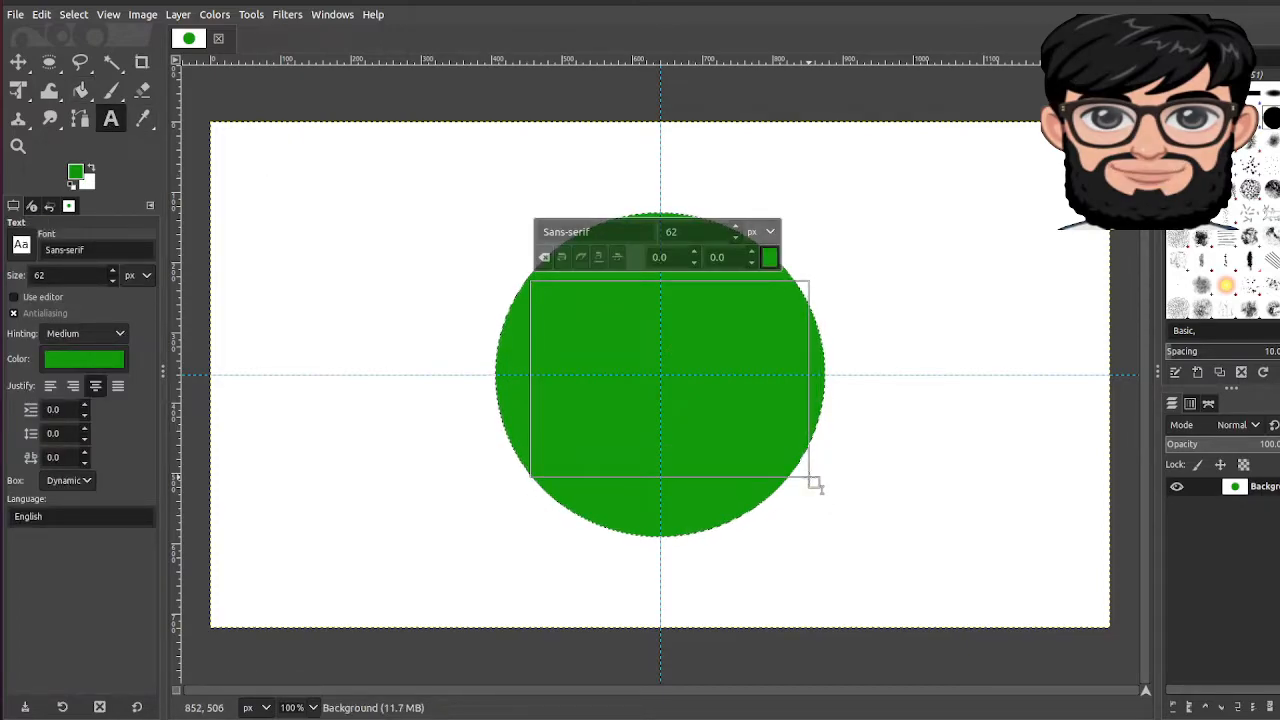
pyautogui.write('asfasf')
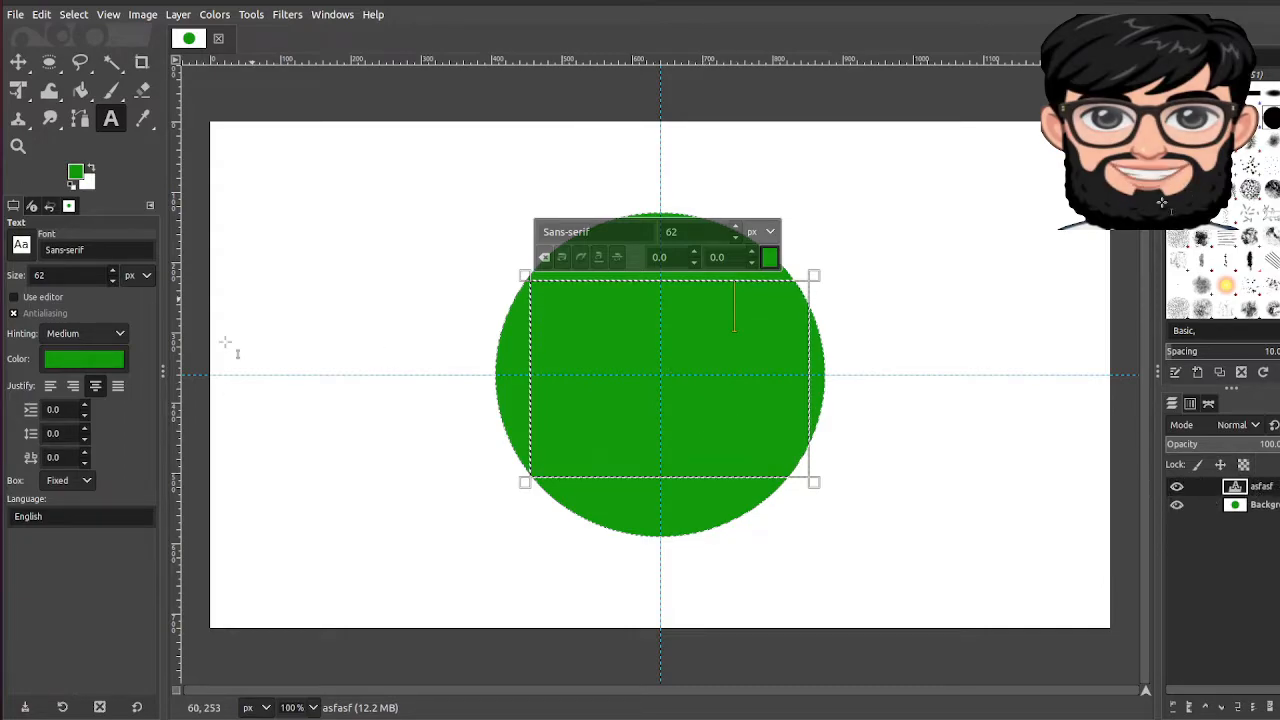
pyautogui.click(84, 359)
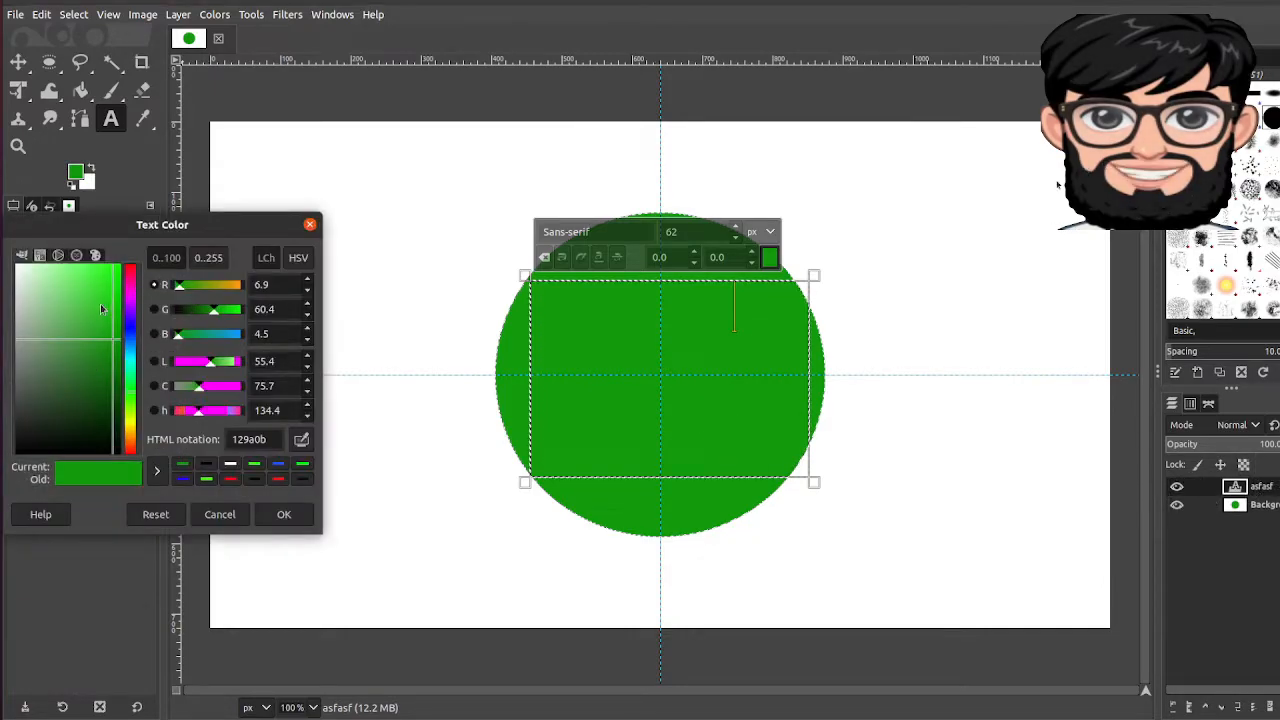
pyautogui.moveTo(46, 429); pyautogui.dragTo(20, 455)
pyautogui.click(284, 514)
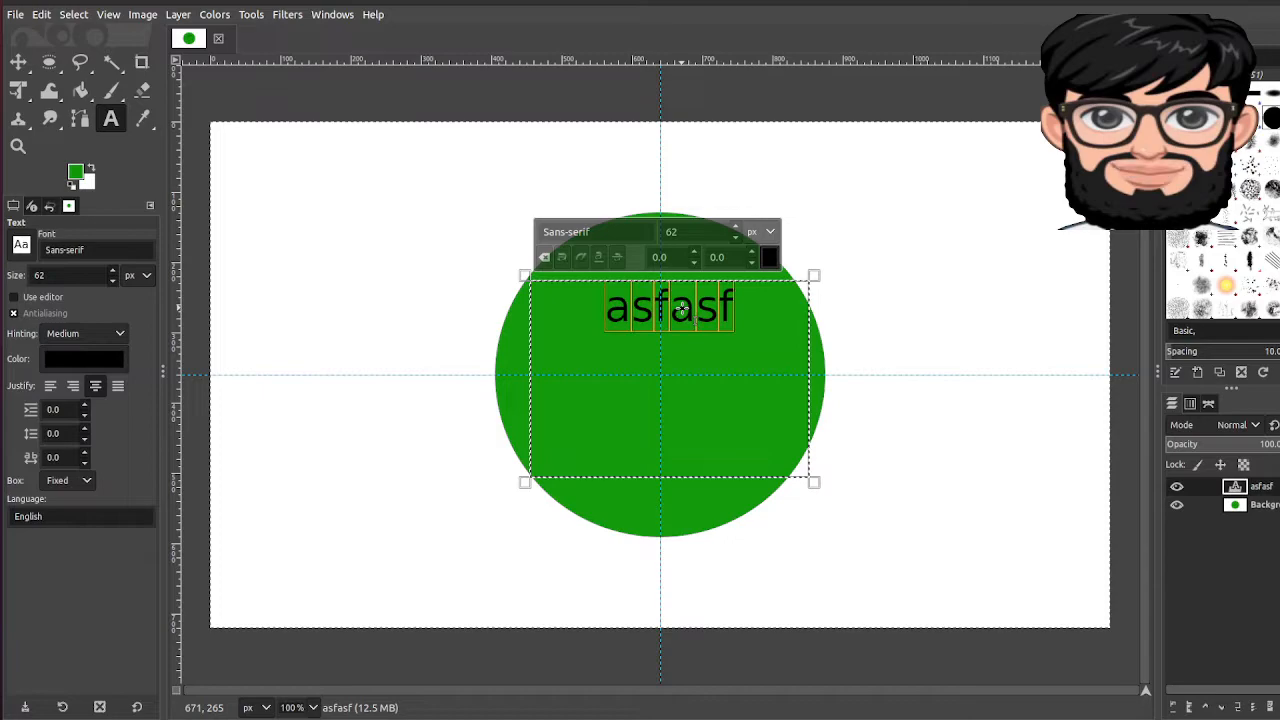
# Step: Replace the placeholder with 'How to create thumbnail using GIMP' and select all of it
pyautogui.write('HOw')
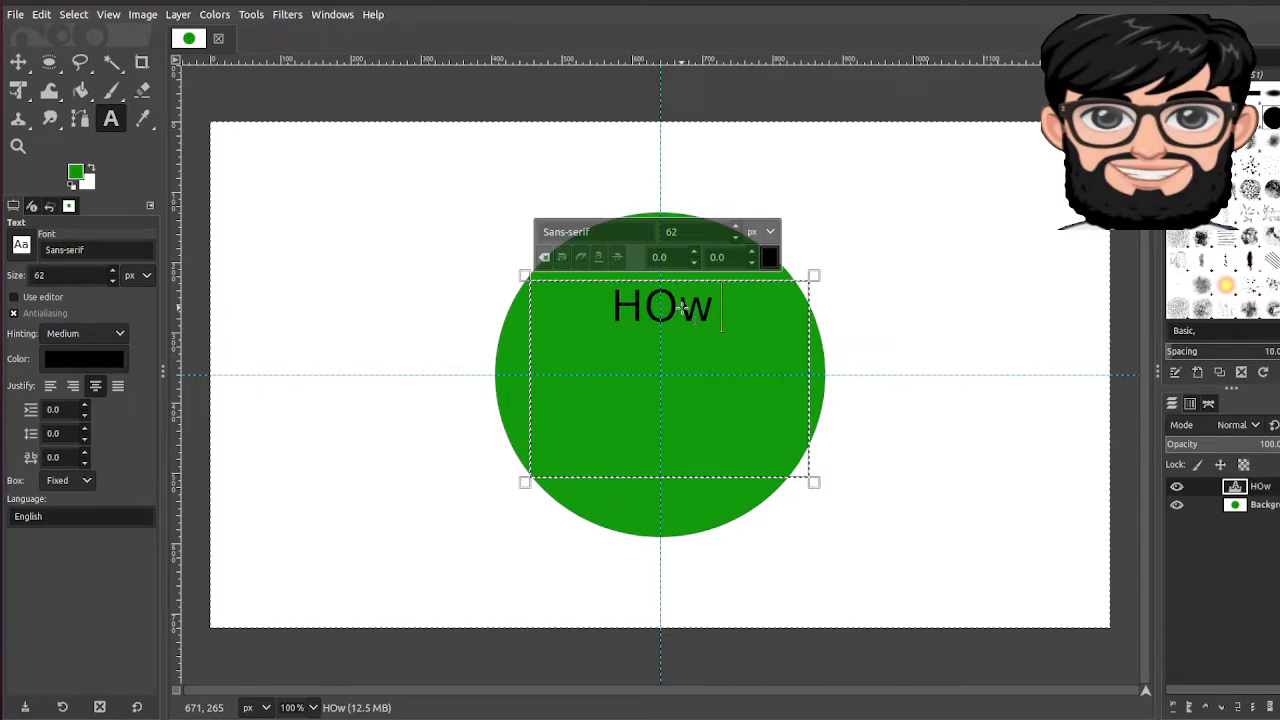
pyautogui.press('BackSpace')
pyautogui.press('BackSpace')
pyautogui.press('BackSpace')
pyautogui.write('O')
pyautogui.press('BackSpace')
pyautogui.write('How to create thumbn')
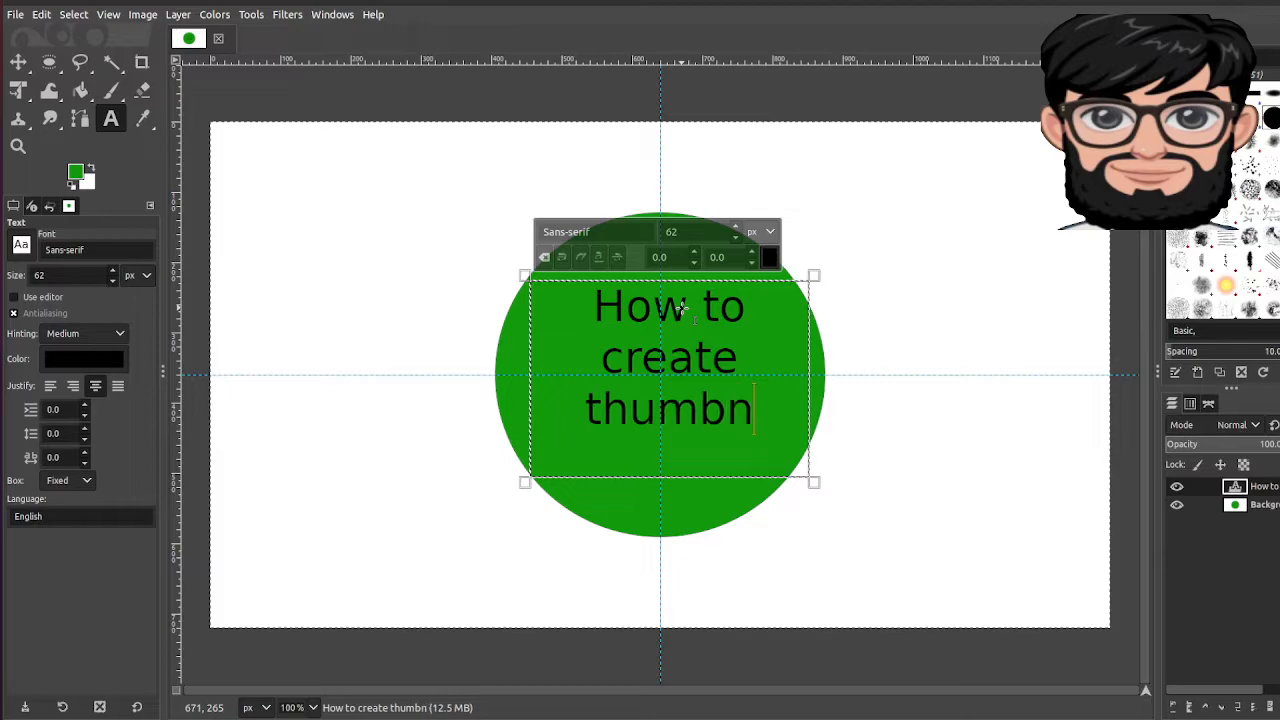
pyautogui.write('ail using ')
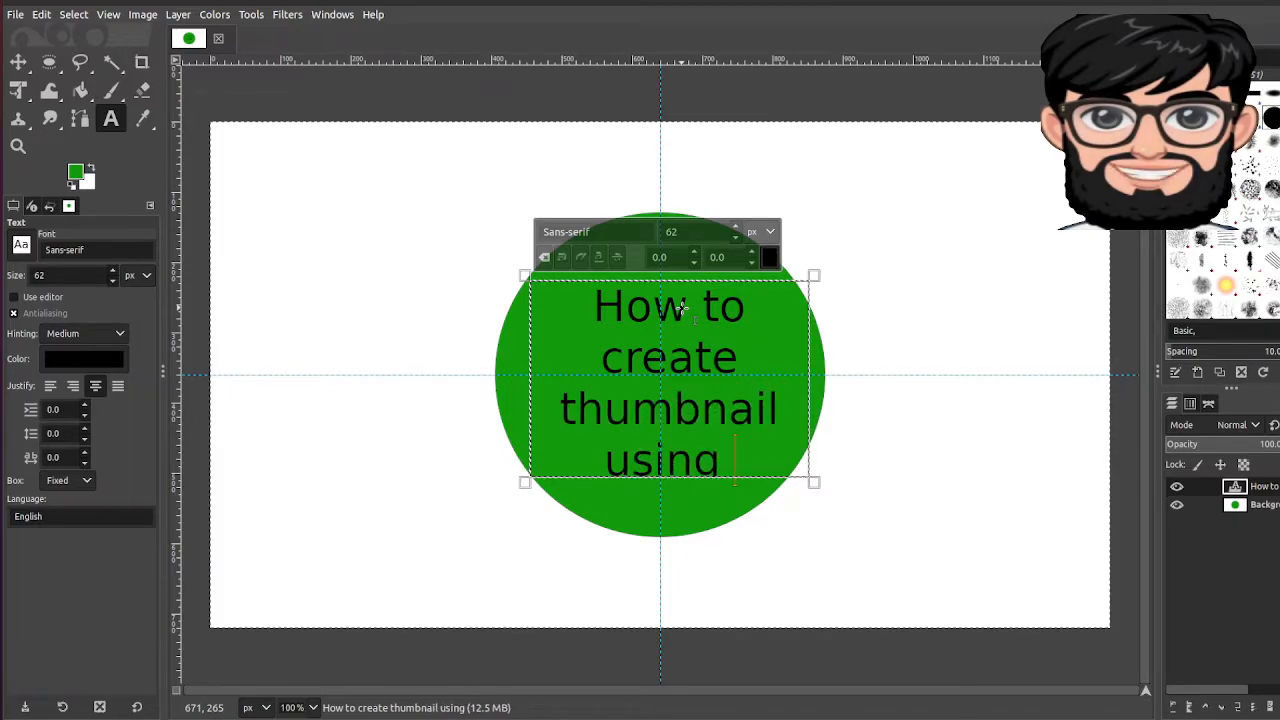
pyautogui.write('GIMP')
pyautogui.hotkey('ctrl', 'a')
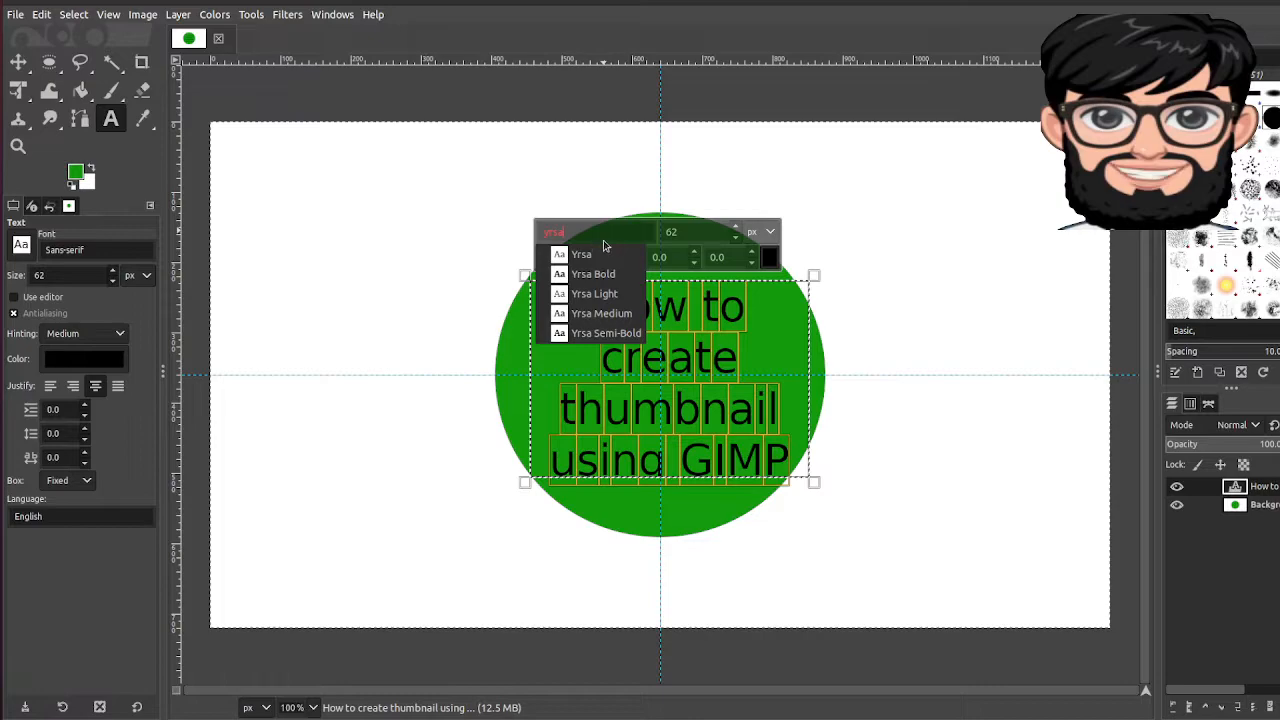
# Step: Apply Yrsa Bold to the title, try red, then set the text colour to near-black 131212
pyautogui.press('Return')
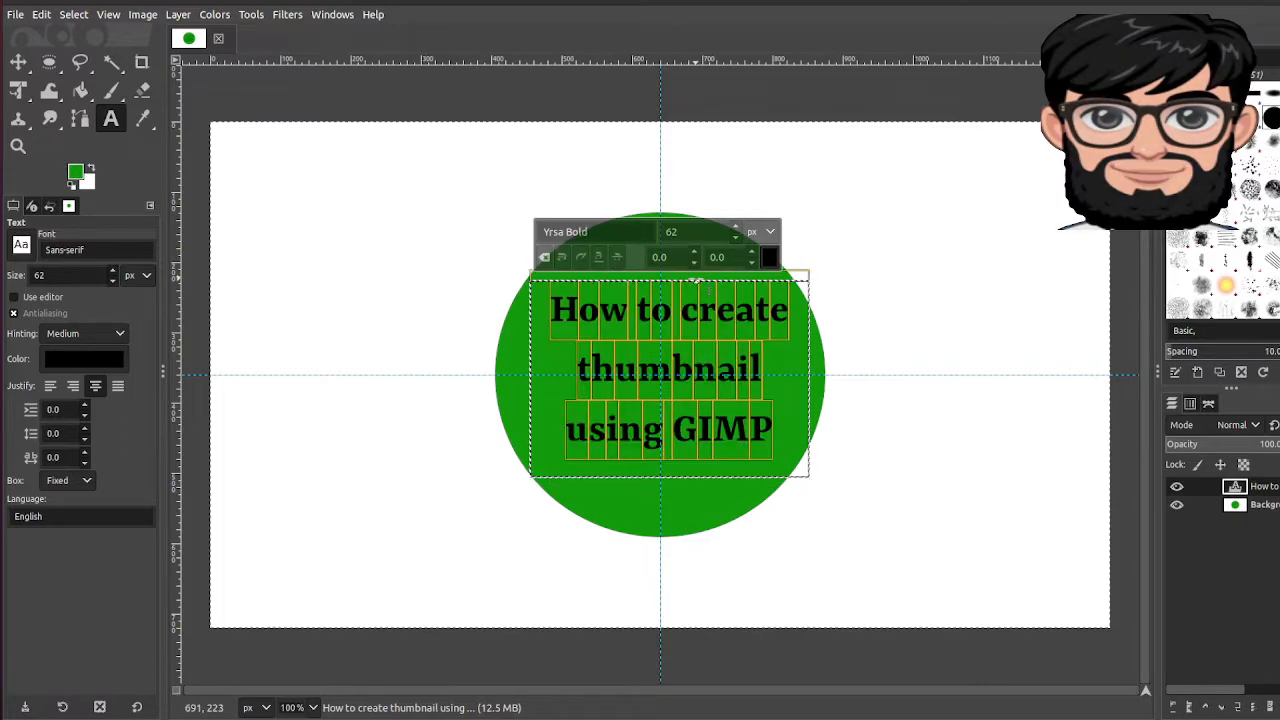
pyautogui.click(100, 357)
pyautogui.click(108, 280)
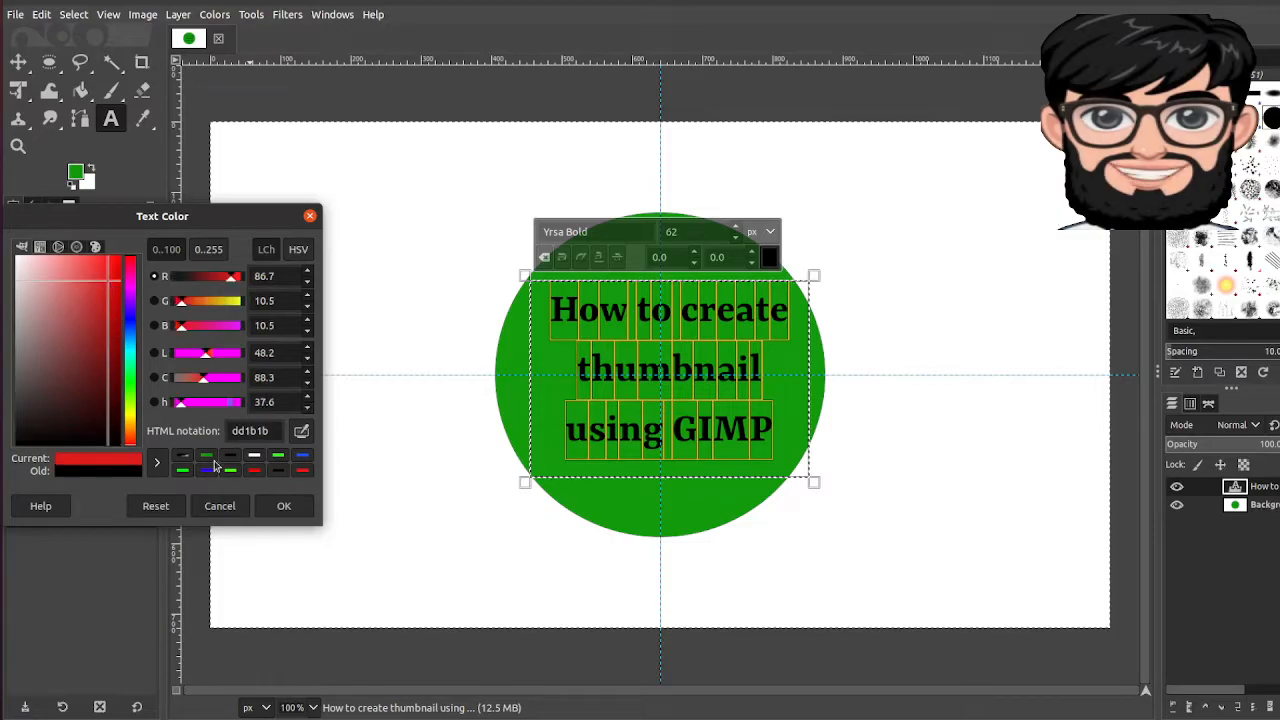
pyautogui.click(284, 506)
pyautogui.click(110, 347)
pyautogui.click(24, 438)
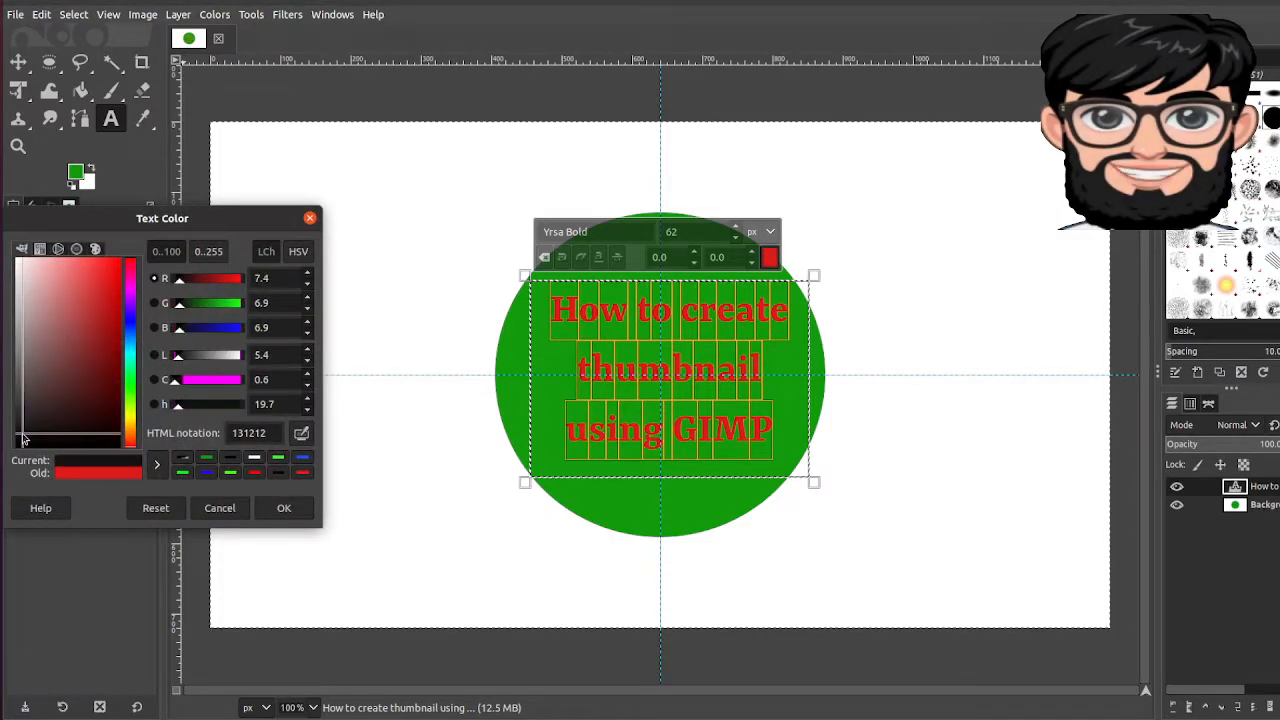
pyautogui.click(284, 507)
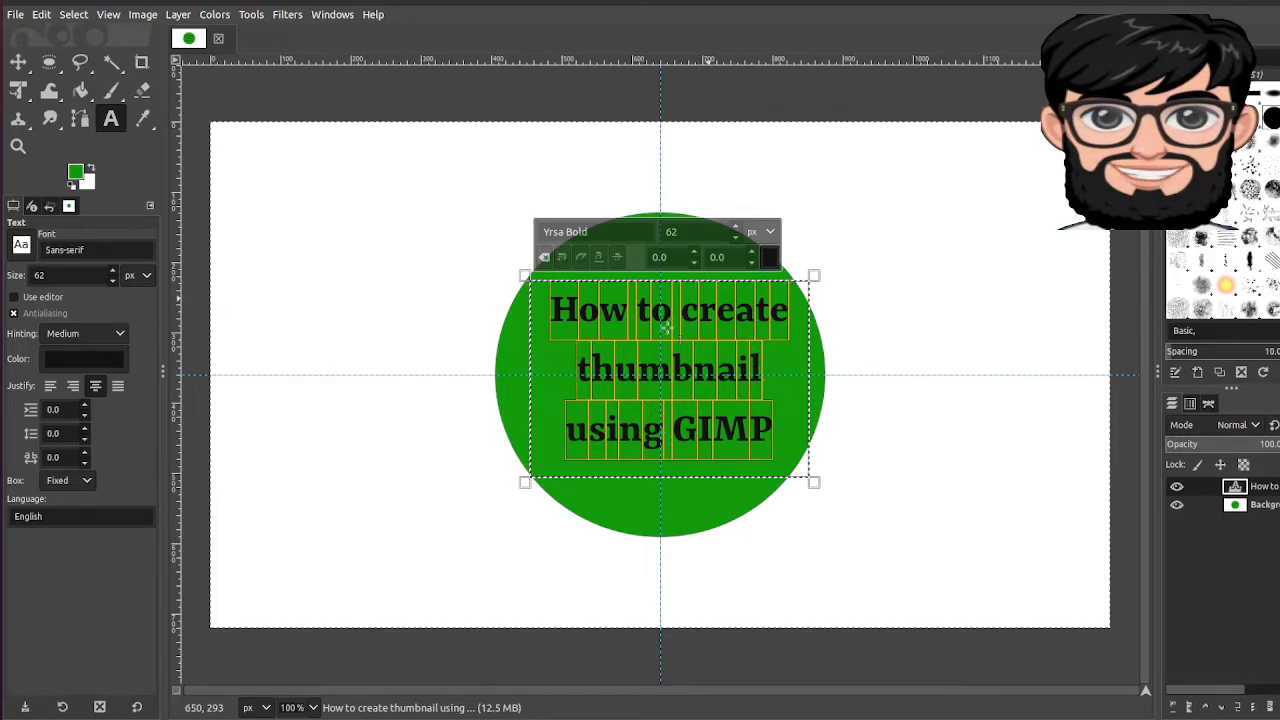
# Step: Widen the text box so 'thumbnail using' fits on one line, then nudge the title left
pyautogui.moveTo(816, 484); pyautogui.dragTo(858, 518)
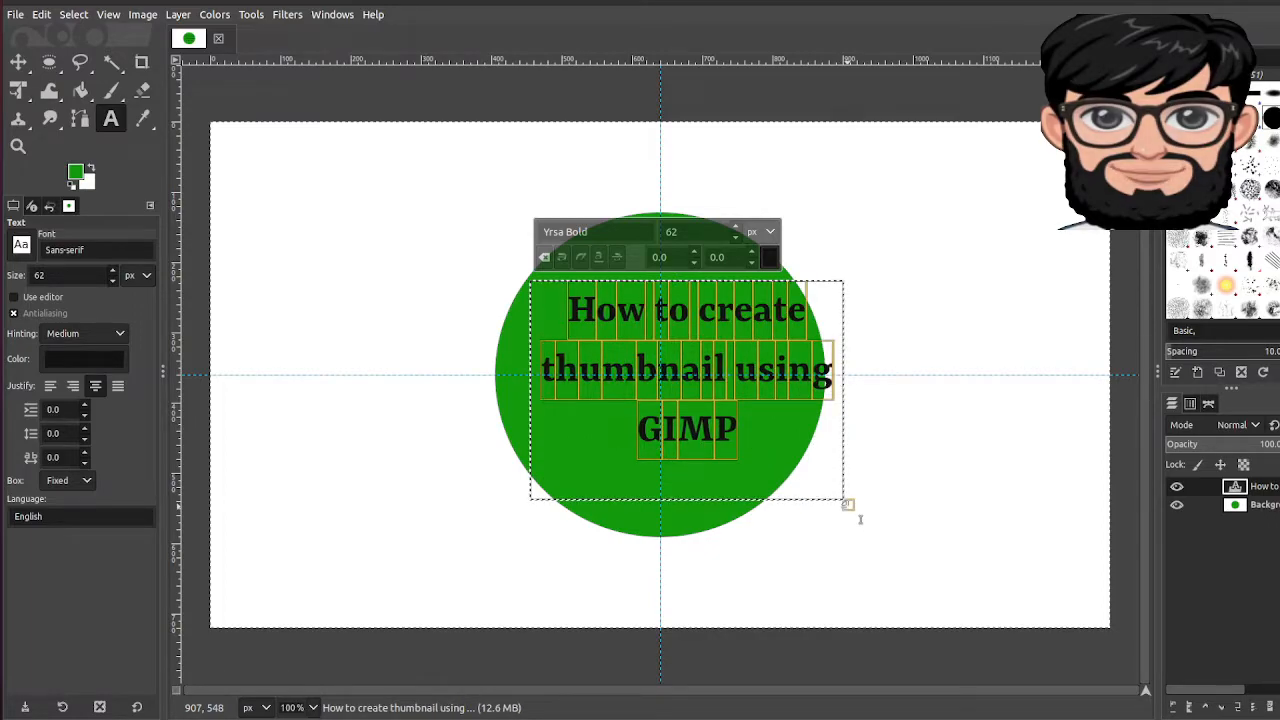
pyautogui.click(20, 64)
pyautogui.press('Left')
pyautogui.press('Left')
pyautogui.press('Left')
pyautogui.press('Left')
pyautogui.press('Left')
pyautogui.press('Left')
pyautogui.press('Left')
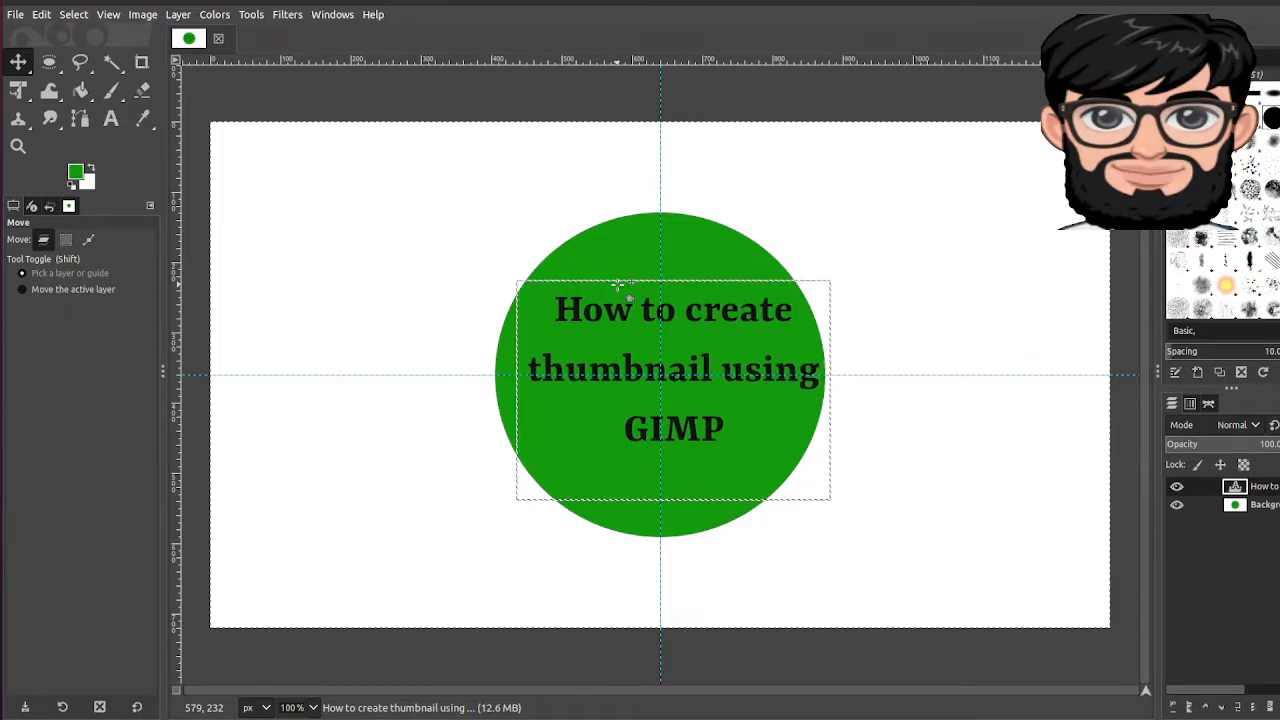
pyautogui.press('Left')
pyautogui.press('Left')
pyautogui.press('Left')
pyautogui.press('Left')
pyautogui.press('Left')
pyautogui.press('Left')
pyautogui.press('Left')
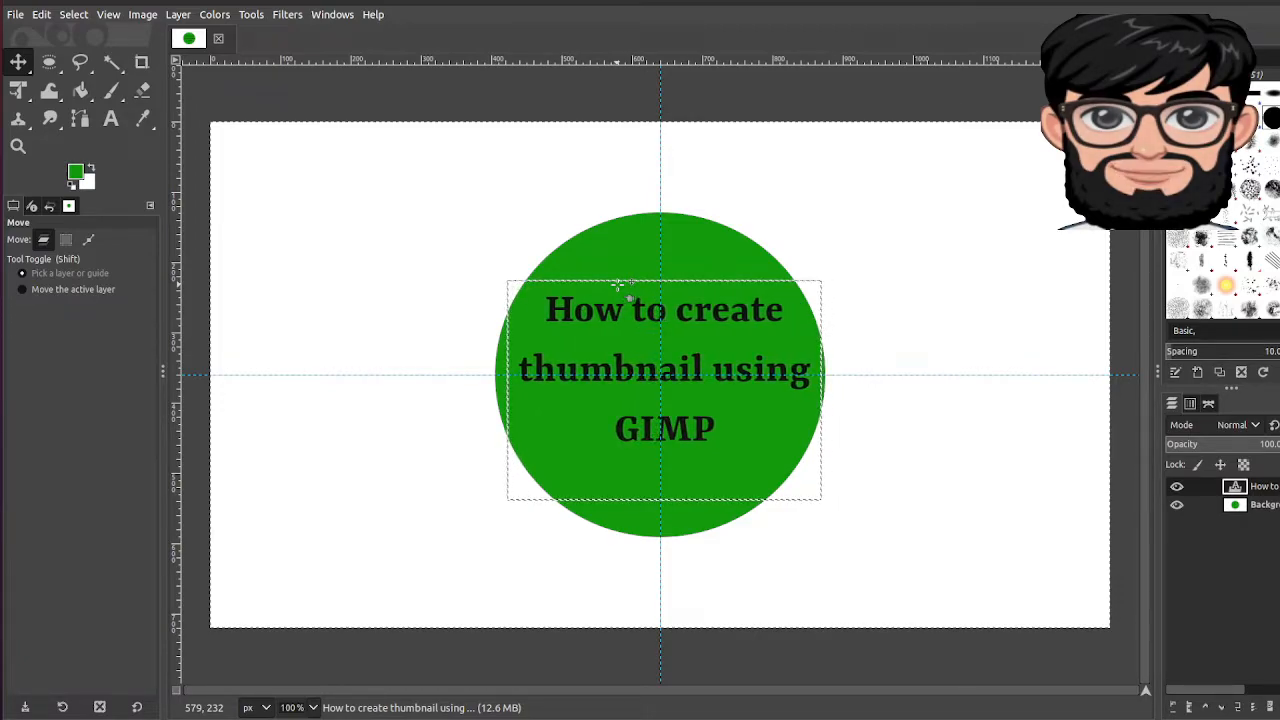
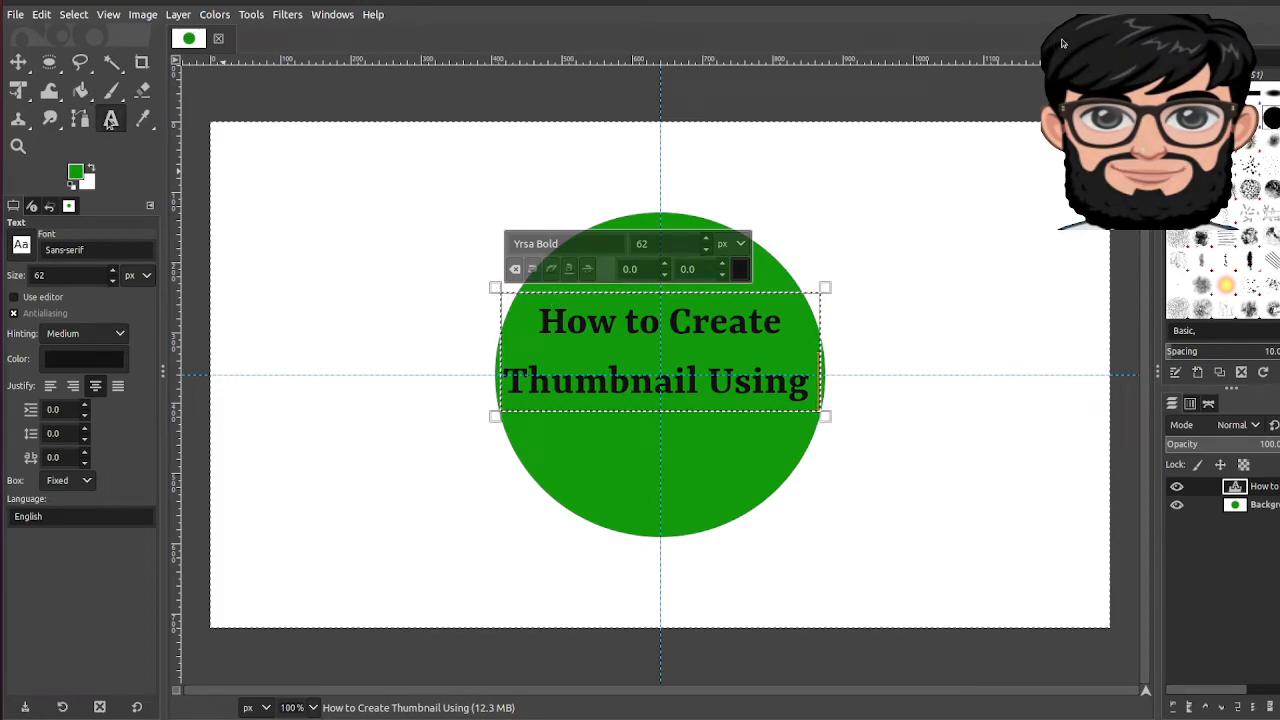
# Step: Drag out a second text box on the green circle just below the title
pyautogui.click(556, 430)
pyautogui.moveTo(556, 430); pyautogui.dragTo(757, 499)
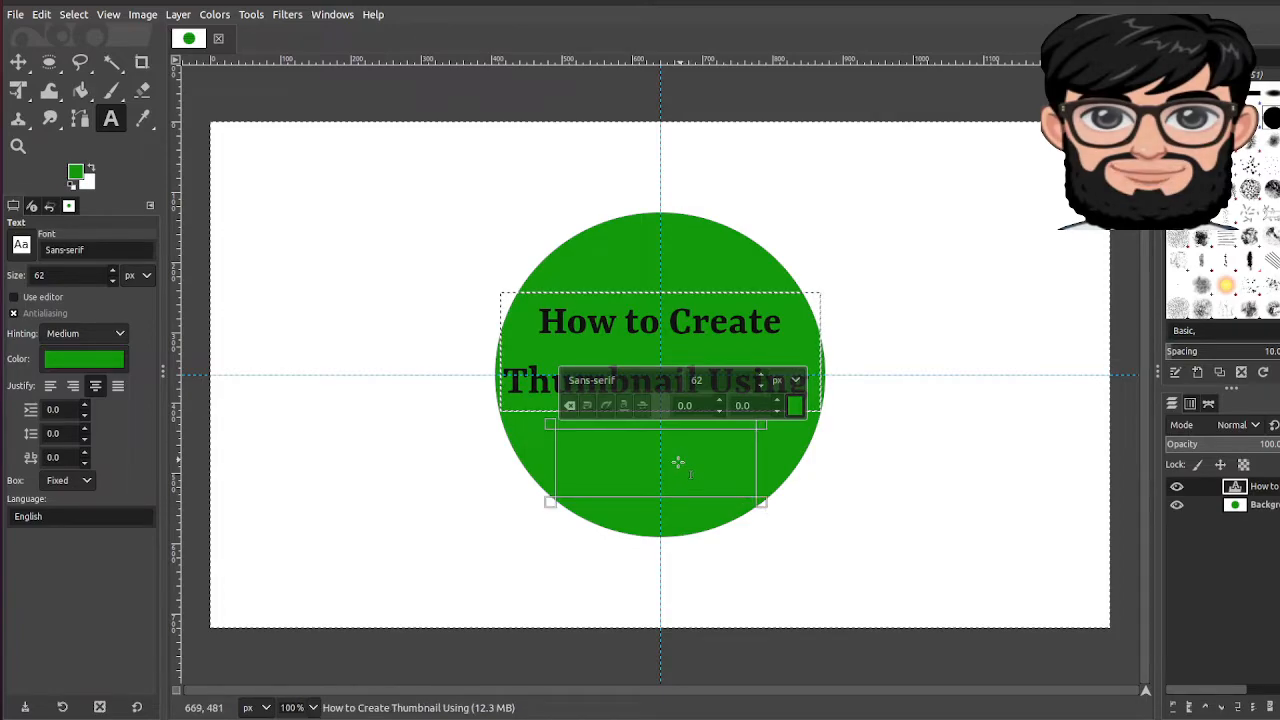
# Step: Type 'GIMP' in the new text box and colour it bright red (ff0000)
pyautogui.write('GIMP')
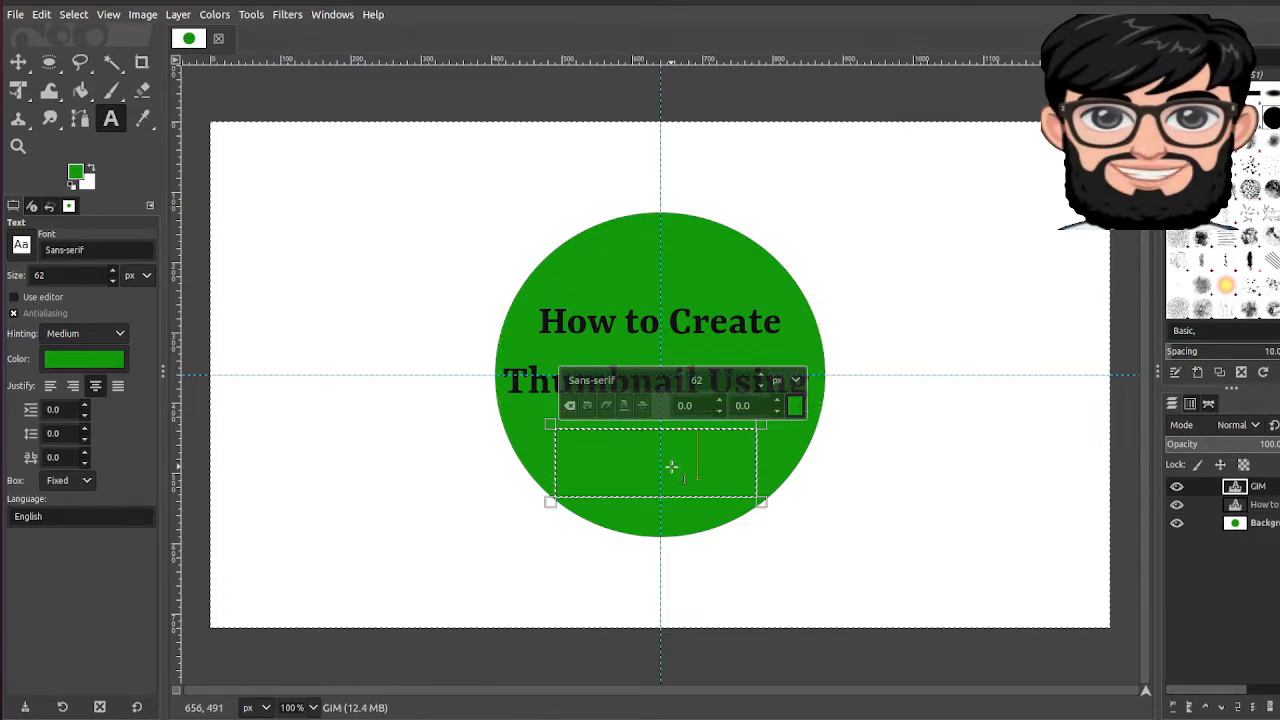
pyautogui.click(68, 352)
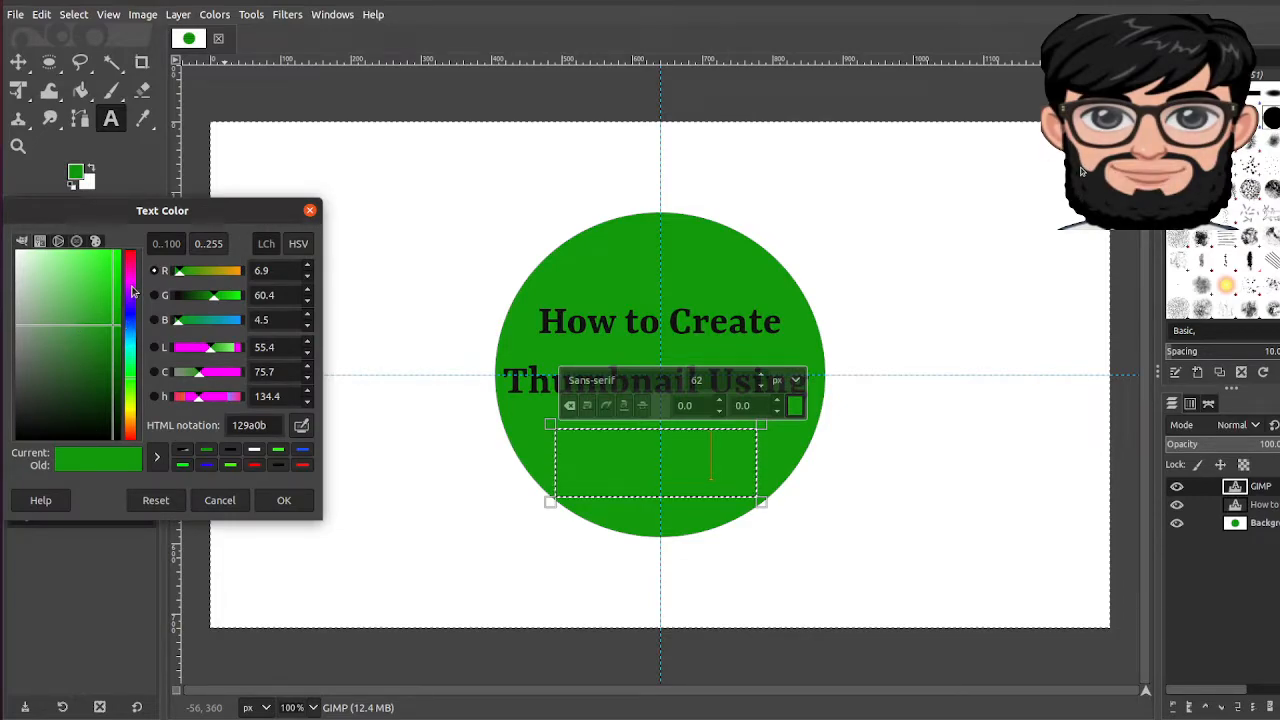
pyautogui.click(131, 266)
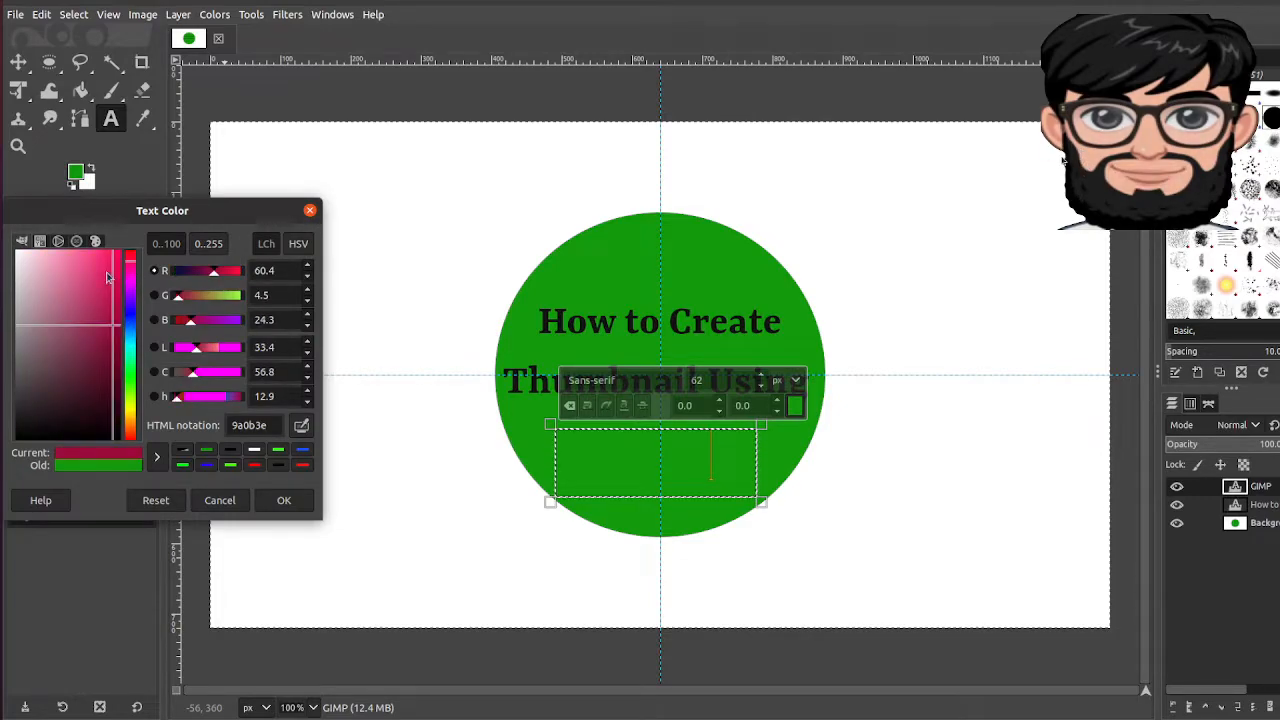
pyautogui.moveTo(108, 277); pyautogui.dragTo(121, 250)
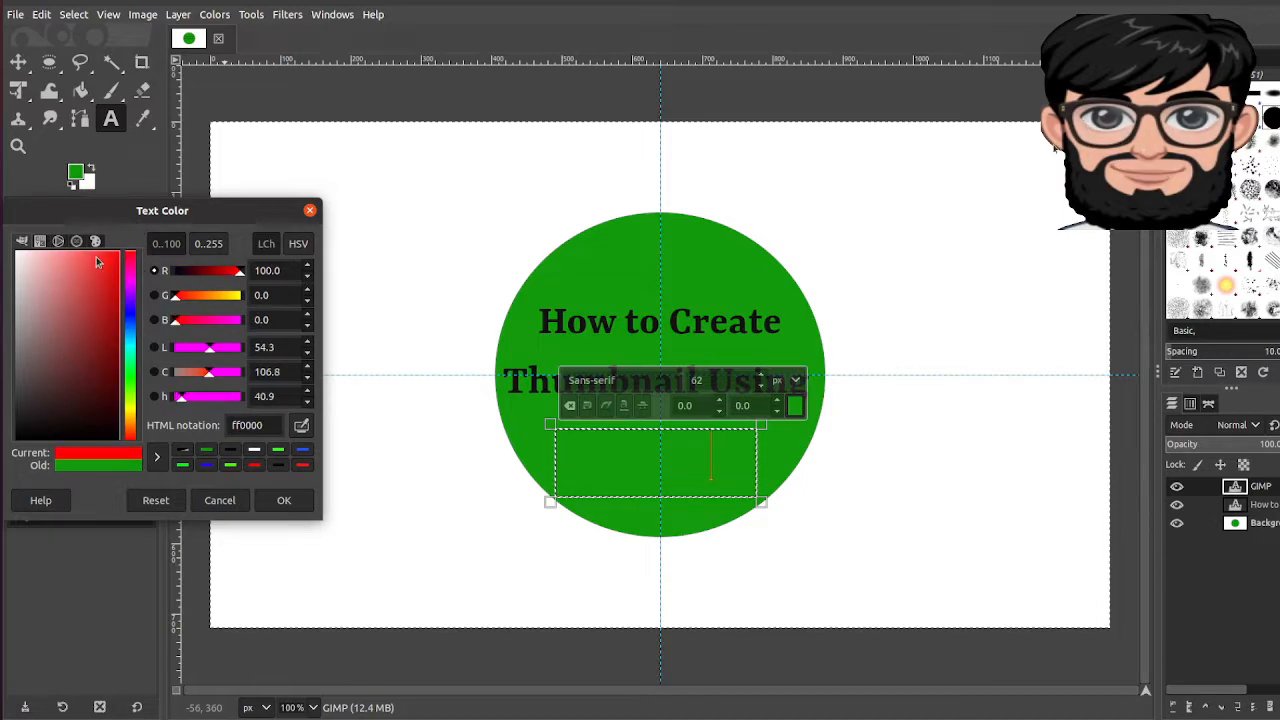
pyautogui.click(283, 500)
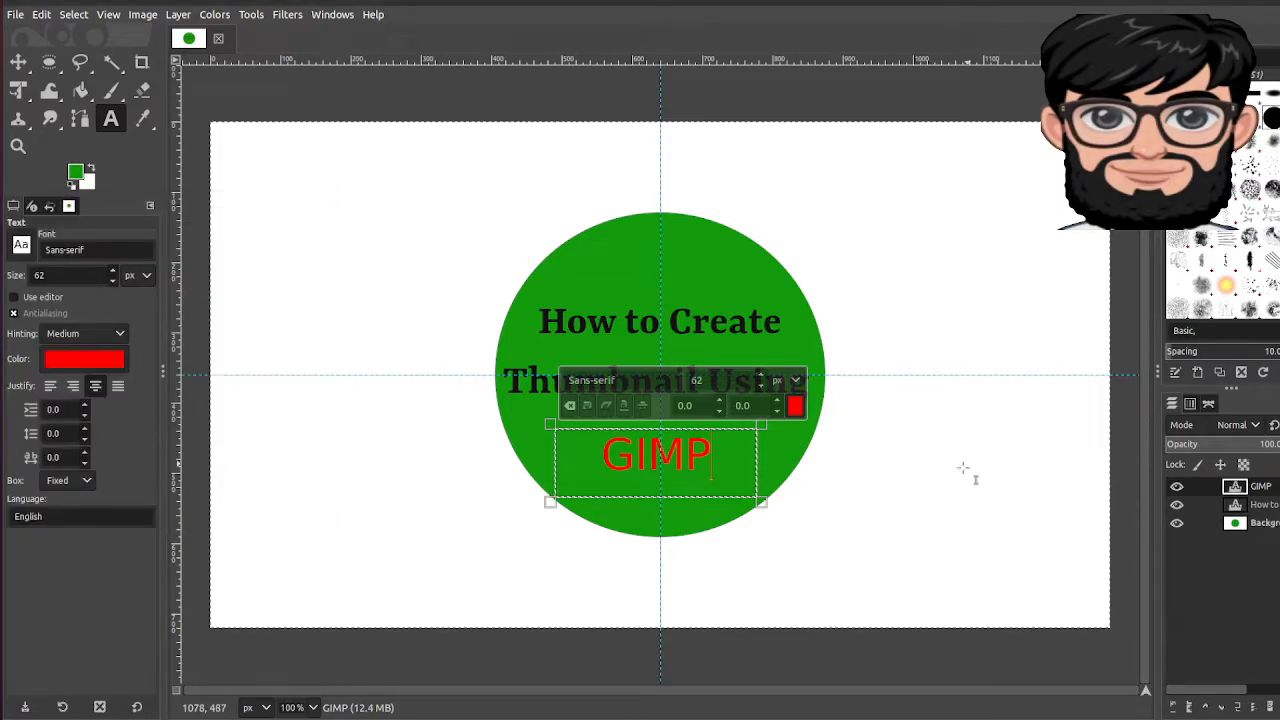
pyautogui.click(869, 461)
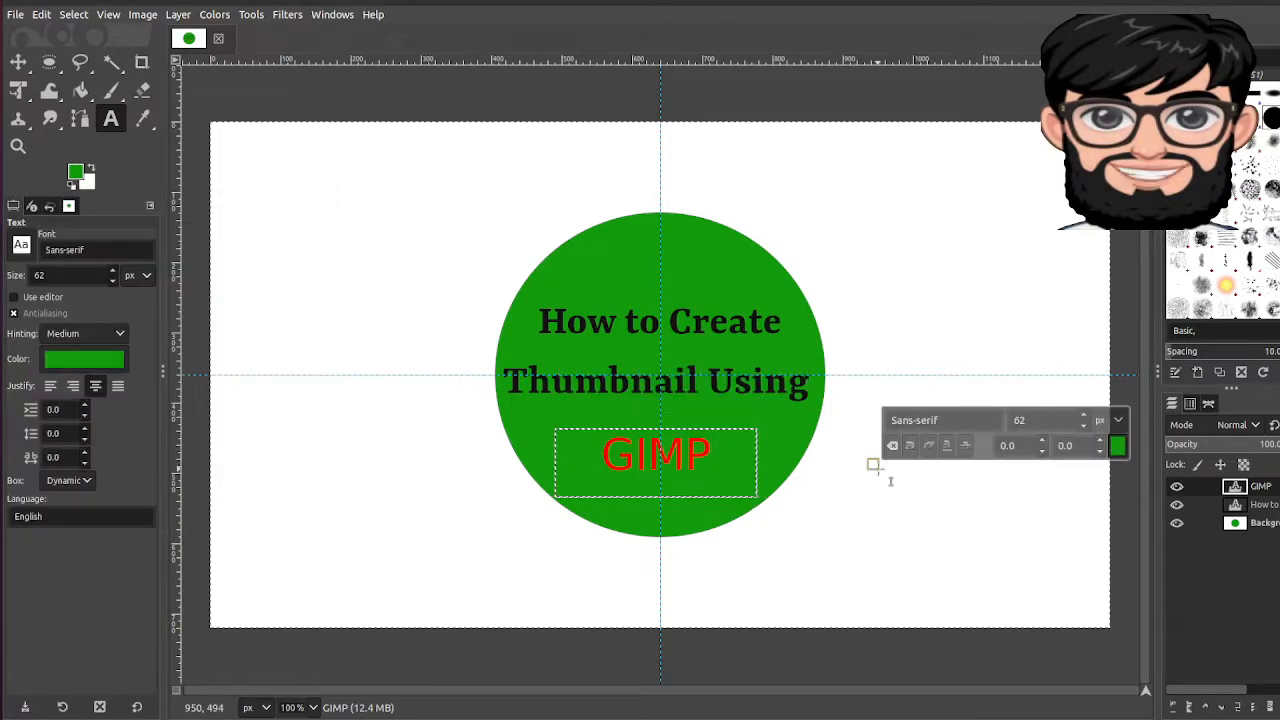
pyautogui.click(838, 512)
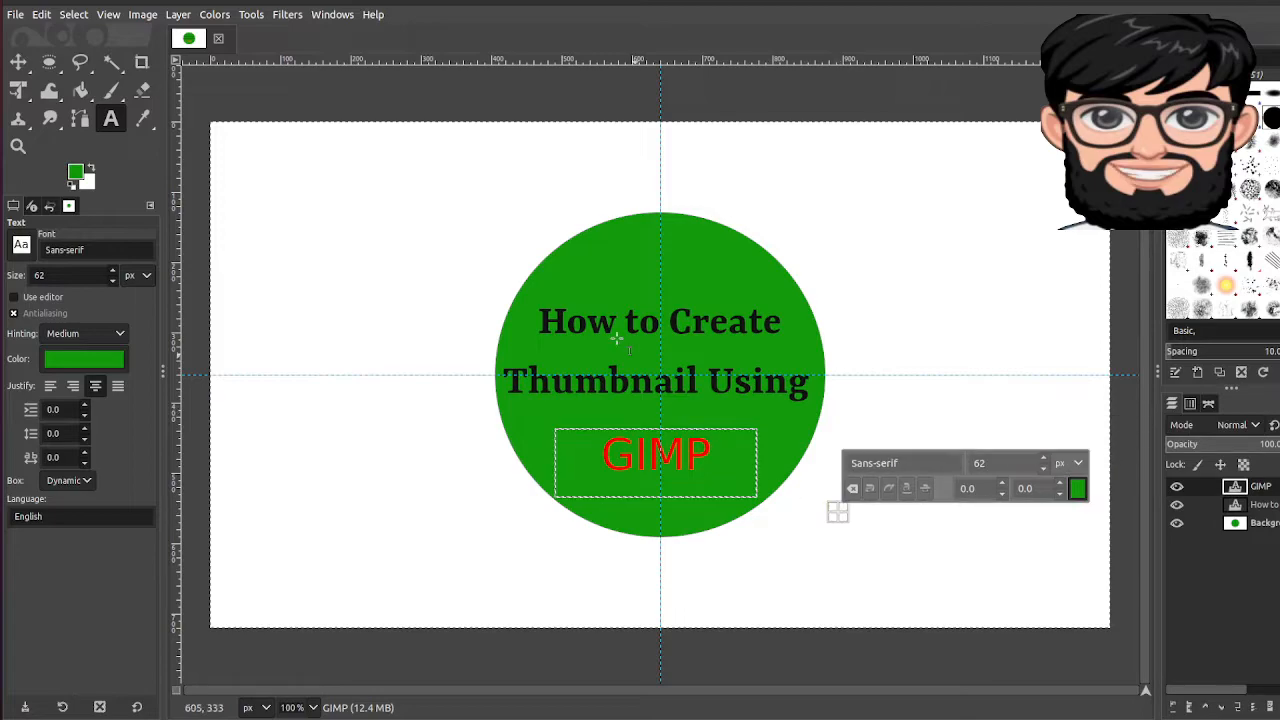
pyautogui.click(903, 373)
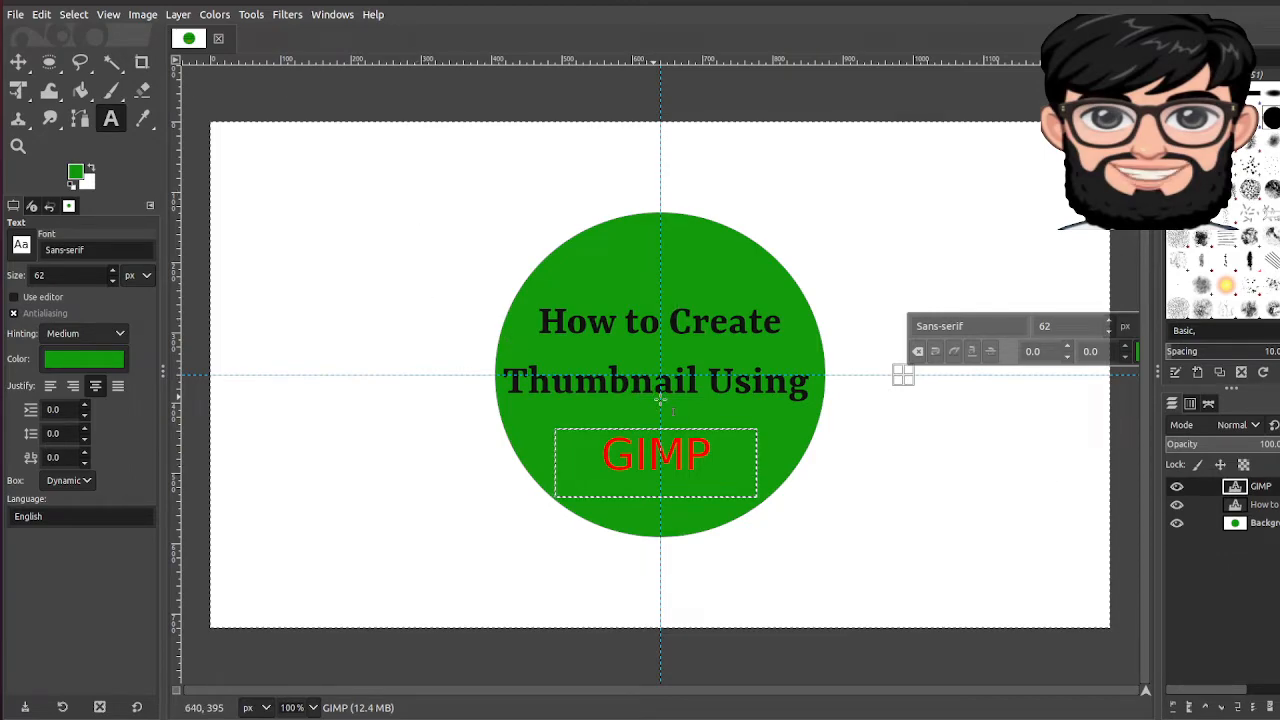
# Step: Open dinosInAlaskaDenaliNationalPark.png from the Desktop as a new top layer
pyautogui.rightClick(1206, 537)
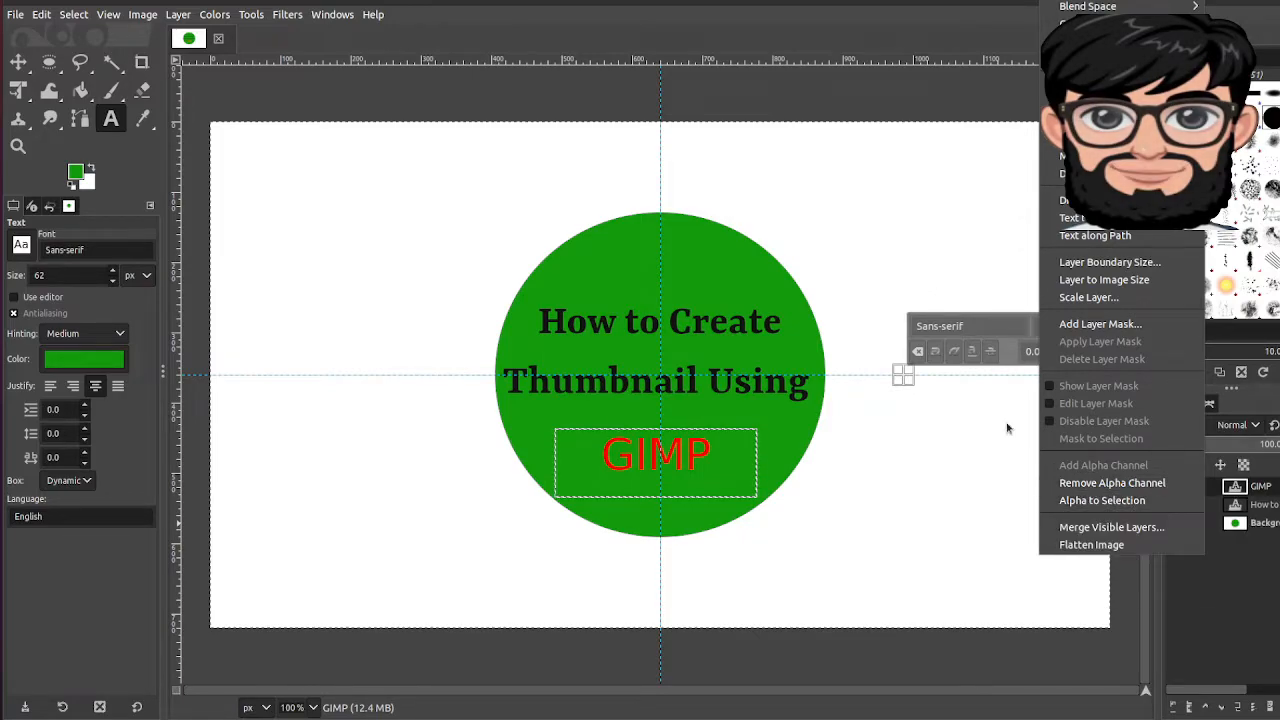
pyautogui.click(966, 440)
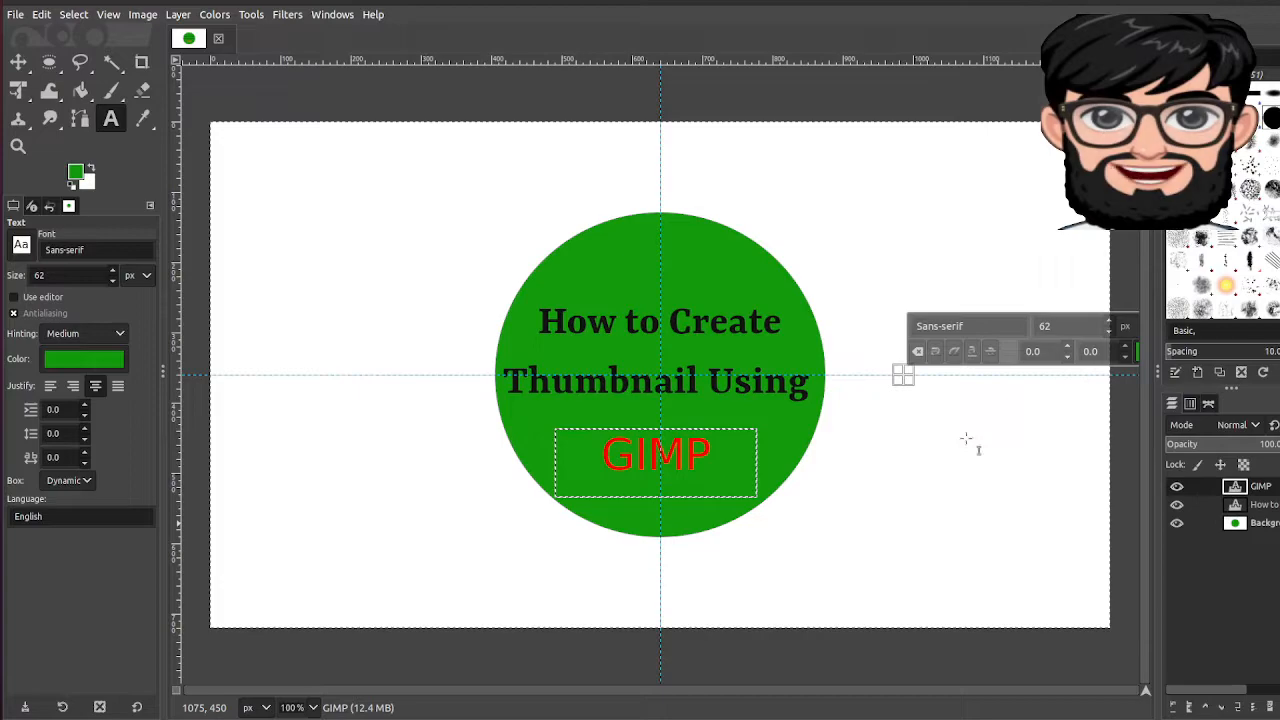
pyautogui.click(14, 15)
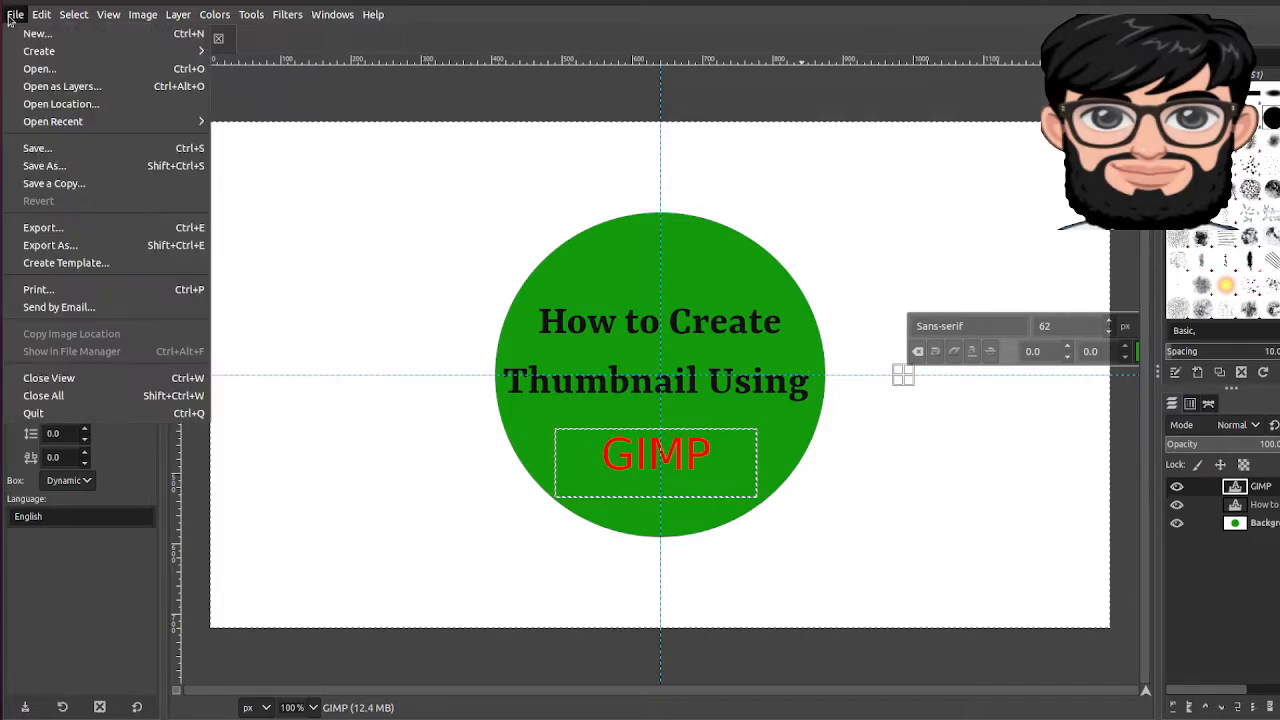
pyautogui.click(62, 87)
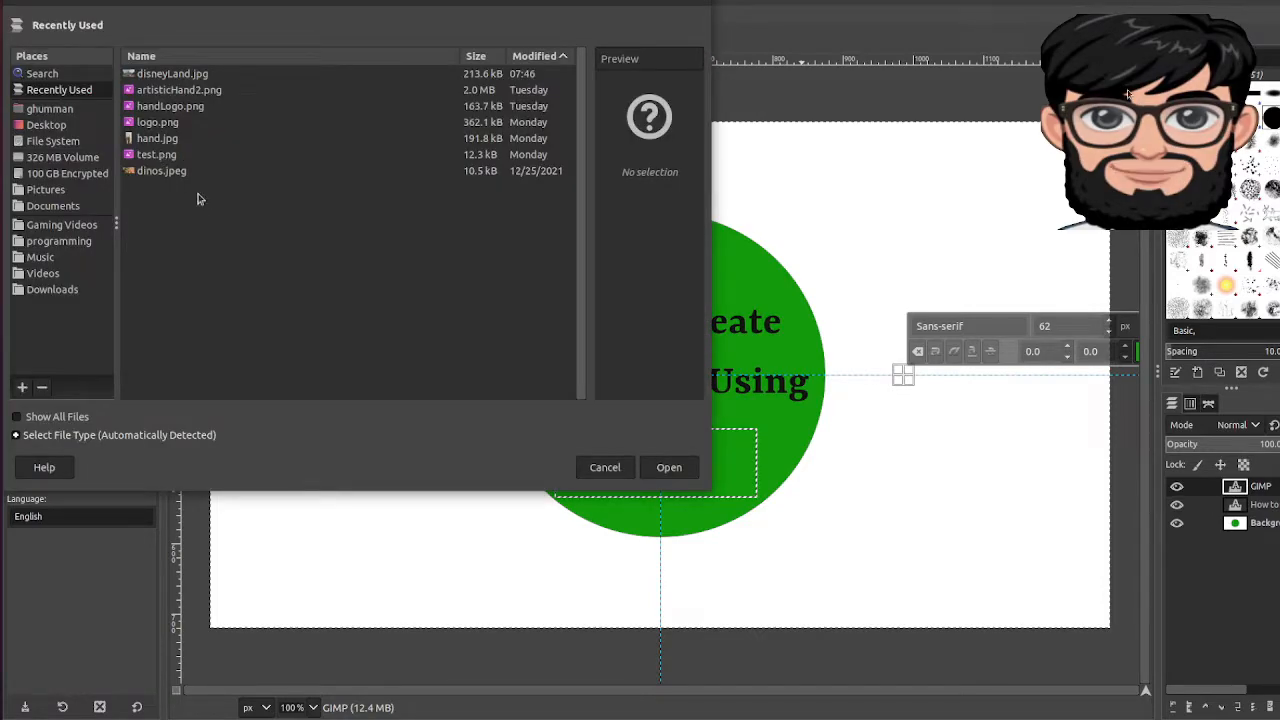
pyautogui.click(46, 125)
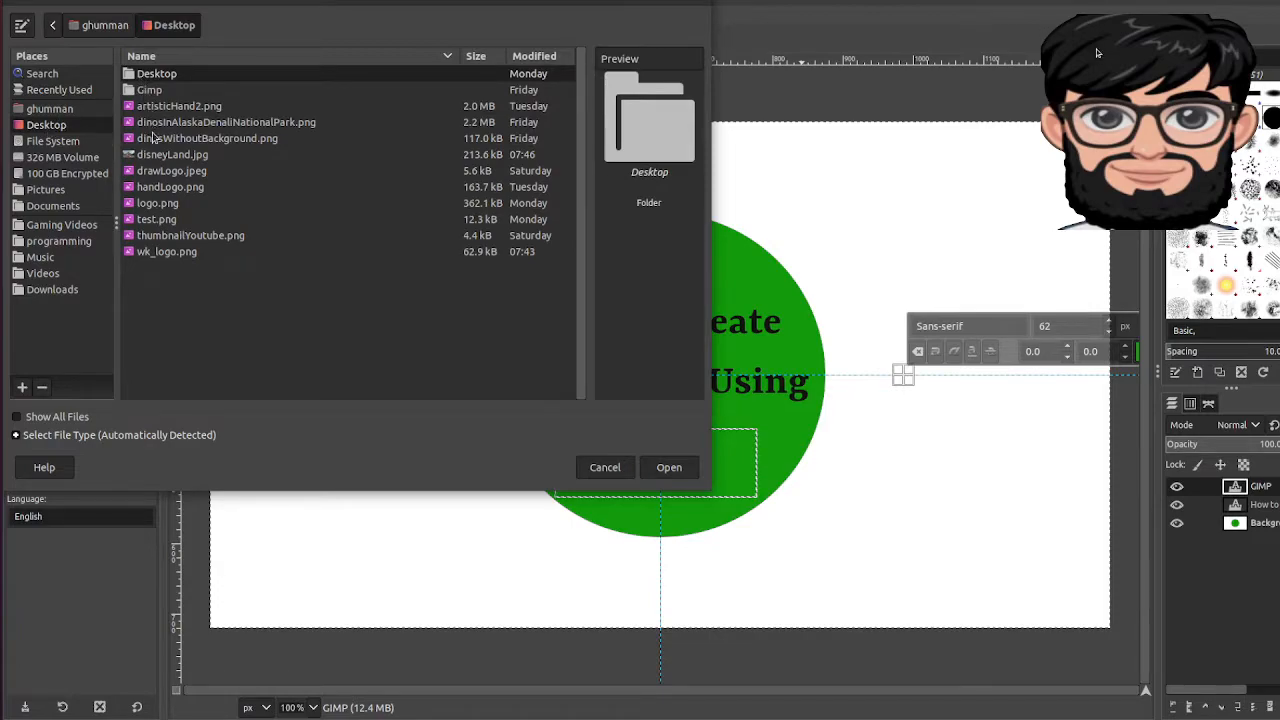
pyautogui.click(170, 142)
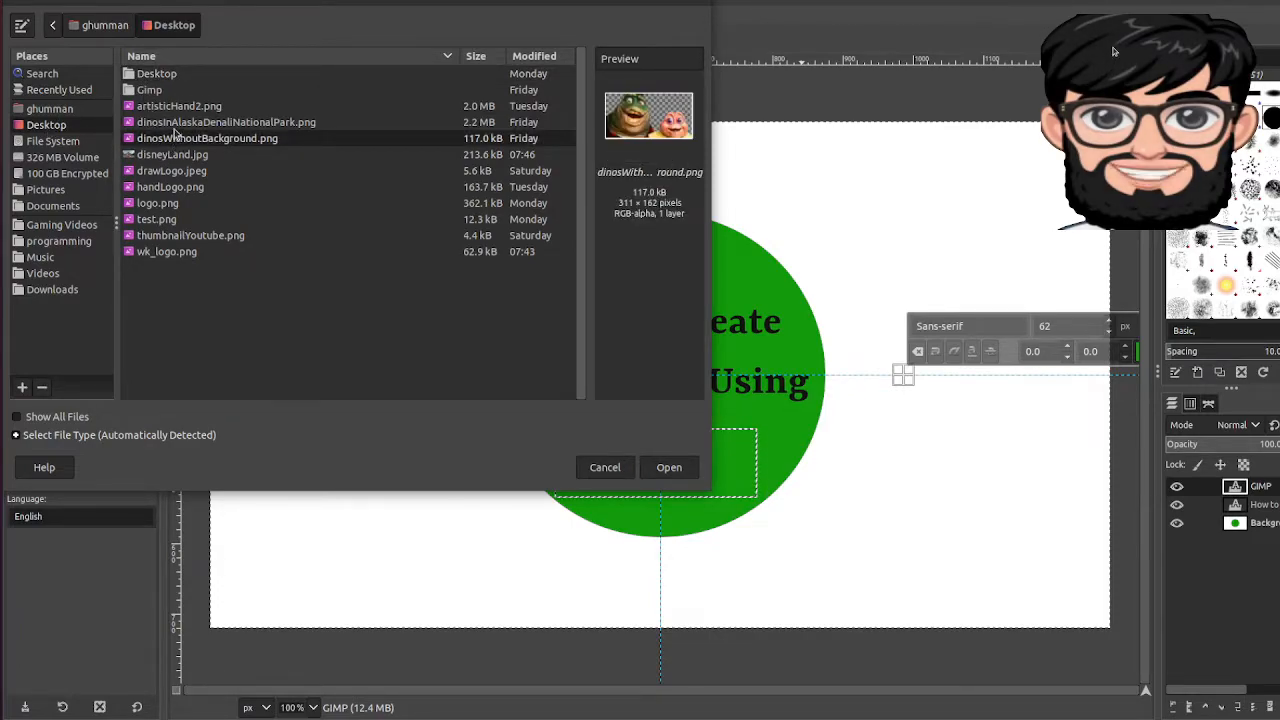
pyautogui.click(173, 127)
pyautogui.click(667, 472)
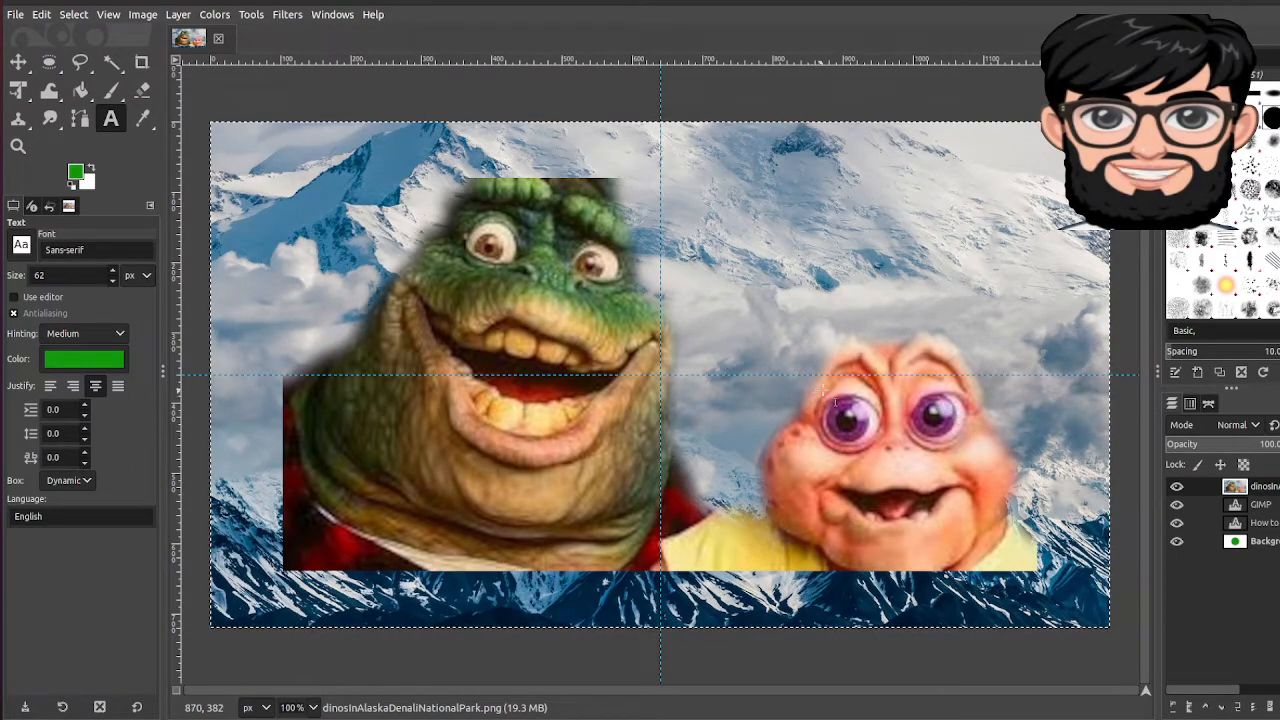
# Step: Scale the Denali photo layer down to a height of 720 px (720 × 720)
pyautogui.click(964, 244)
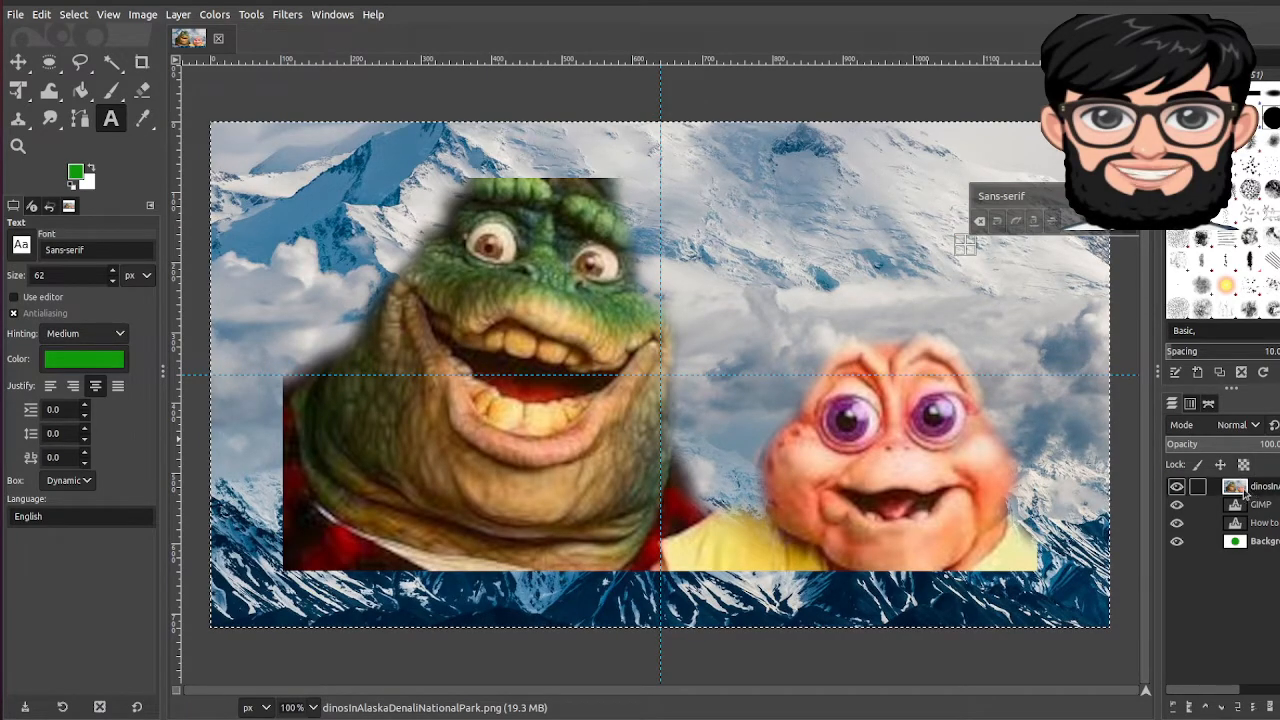
pyautogui.rightClick(1236, 487)
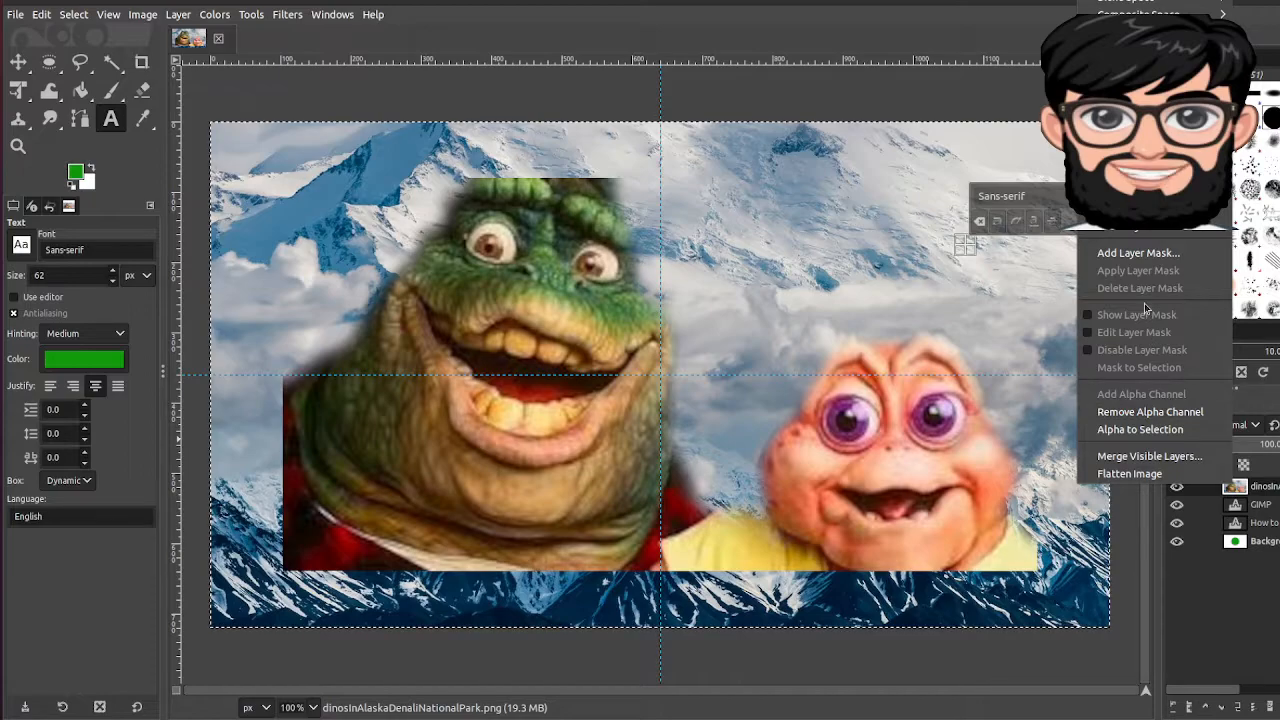
pyautogui.click(1135, 234)
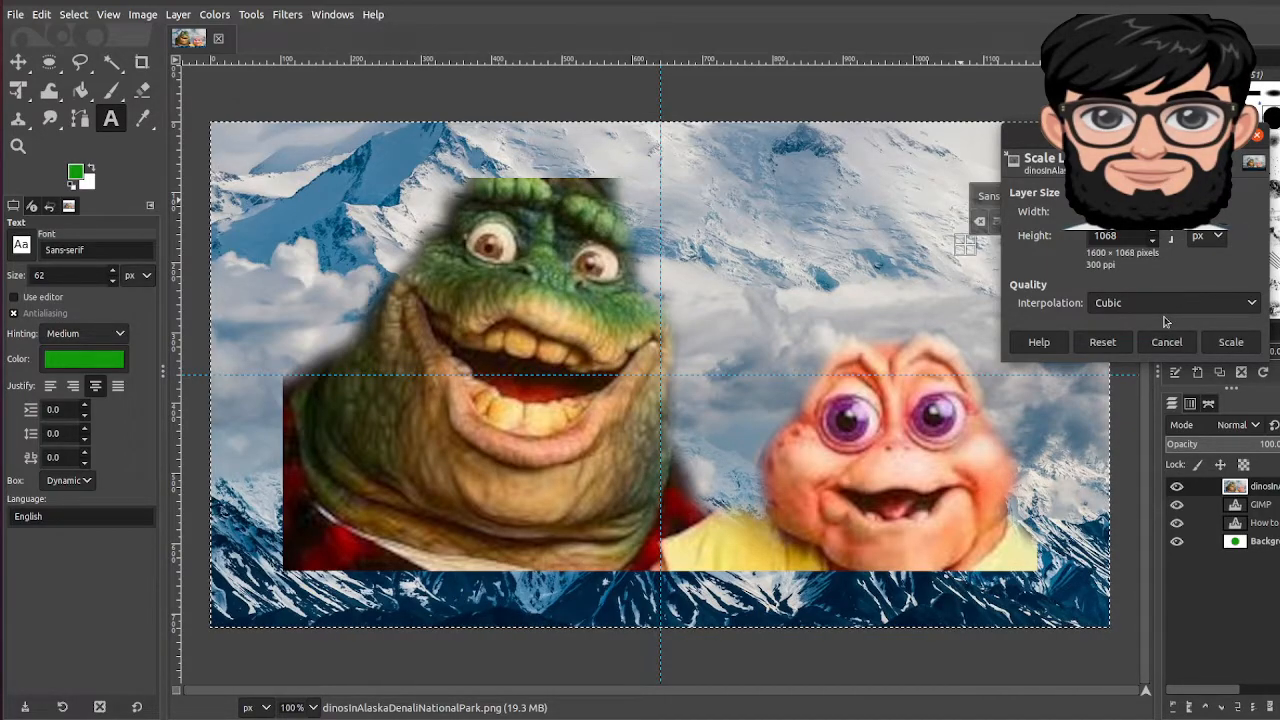
pyautogui.doubleClick(1125, 235)
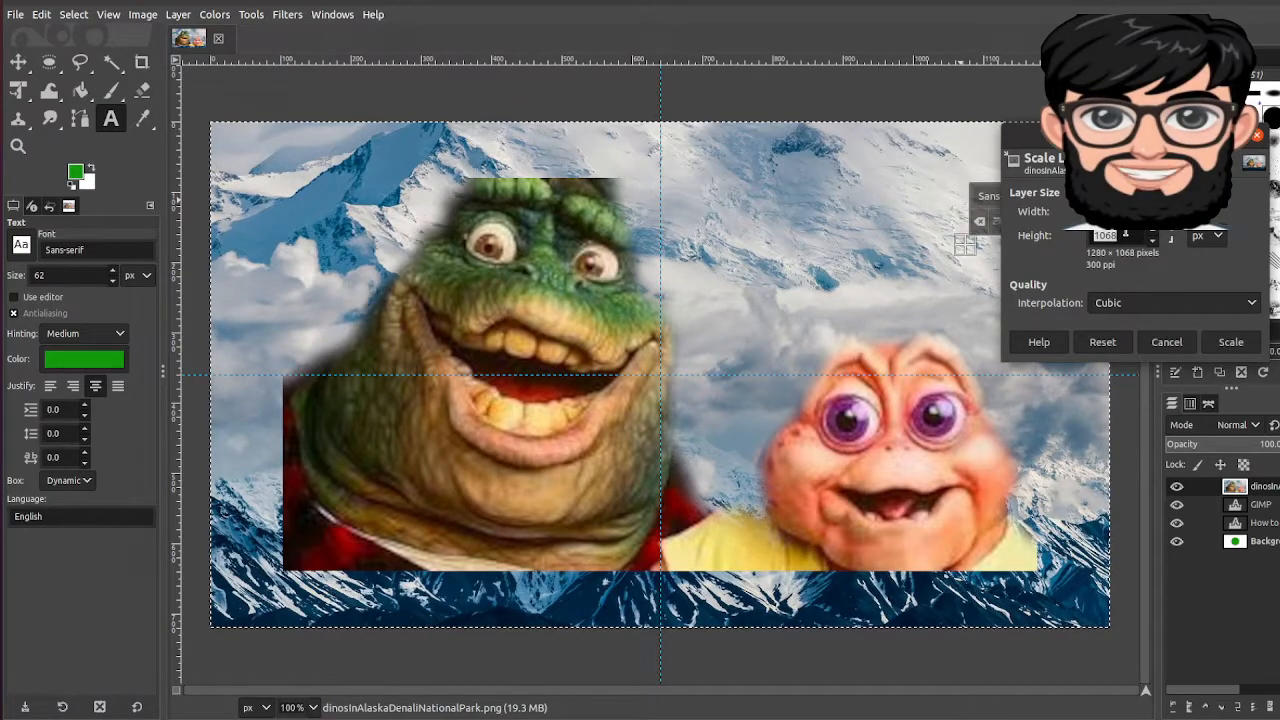
pyautogui.write('720')
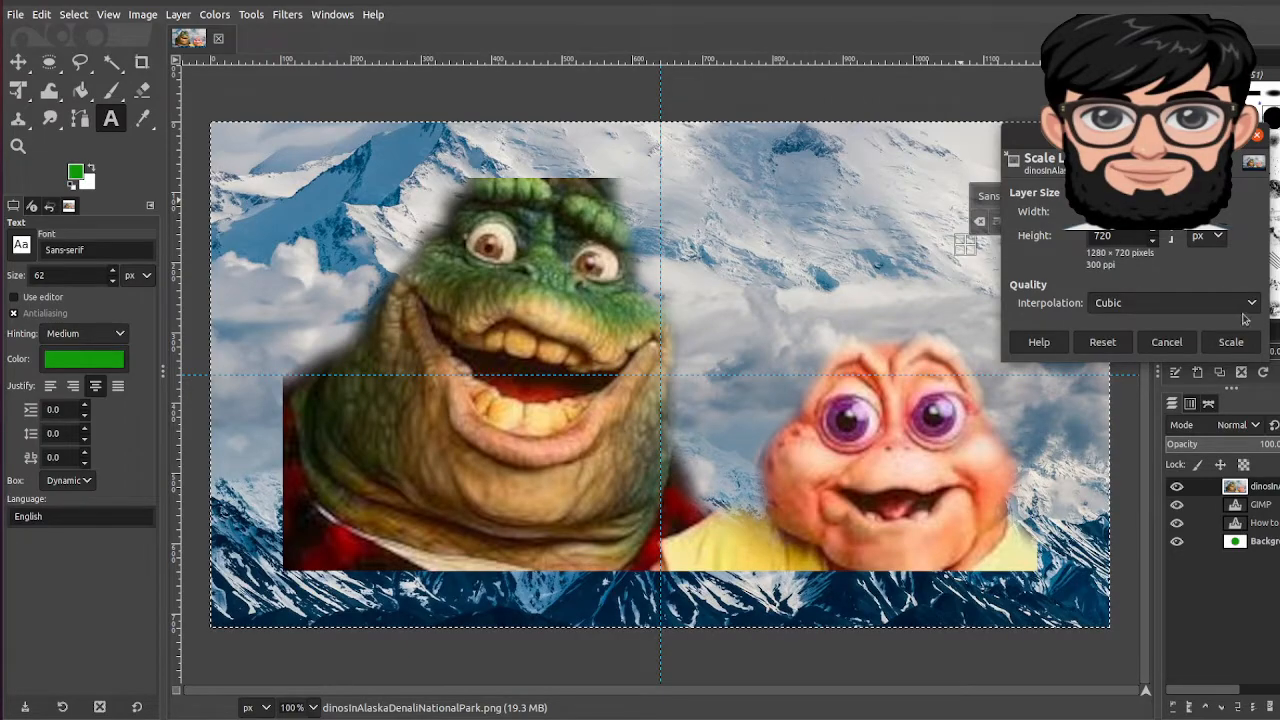
pyautogui.click(1230, 342)
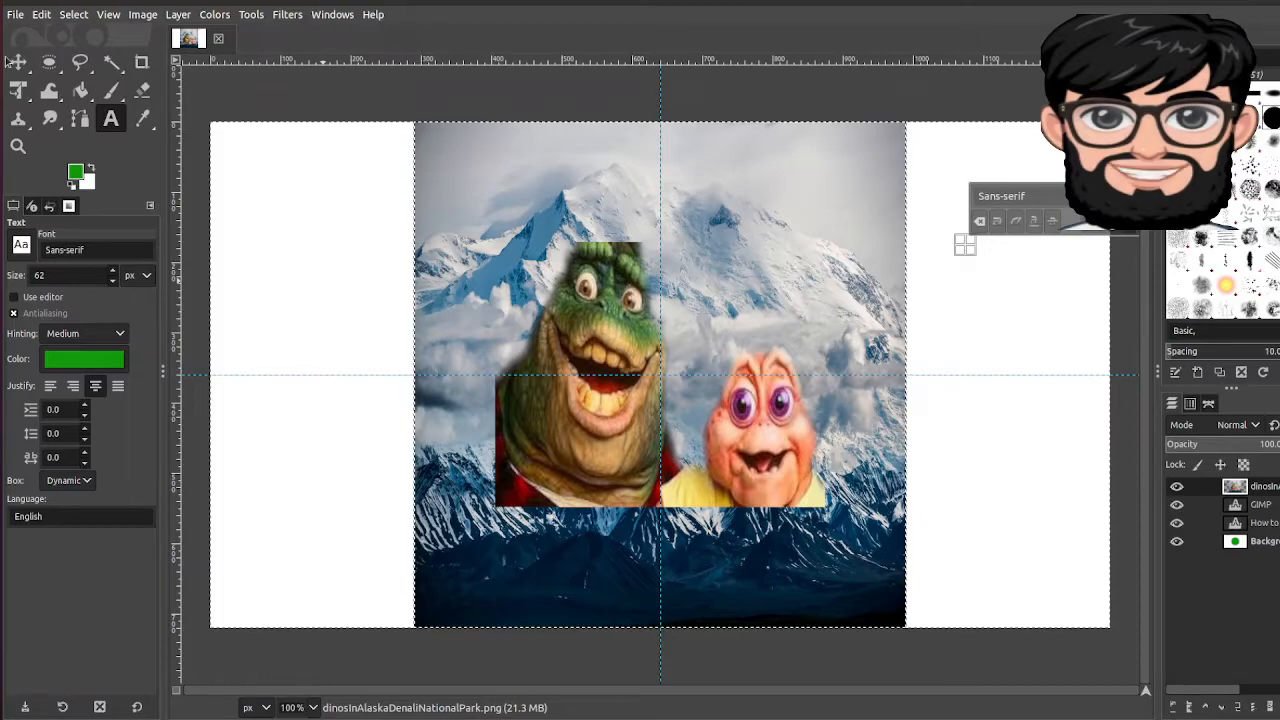
# Step: Move the photo layer flush against the canvas's left edge
pyautogui.press('m')
pyautogui.press('Left')
pyautogui.press('Left')
pyautogui.press('Left')
pyautogui.press('Left')
pyautogui.press('Left')
pyautogui.press('Left')
pyautogui.press('Left')
pyautogui.press('Left')
pyautogui.press('Left')
pyautogui.press('Left')
pyautogui.press('Left')
pyautogui.press('Left')
pyautogui.press('Left')
pyautogui.press('Left')
pyautogui.press('Left')
pyautogui.press('Left')
pyautogui.press('Left')
pyautogui.press('Left')
pyautogui.press('Left')
pyautogui.press('Left')
pyautogui.press('Left')
pyautogui.press('Left')
pyautogui.press('Left')
pyautogui.press('Left')
pyautogui.press('Left')
pyautogui.press('Left')
pyautogui.press('Left')
pyautogui.press('Left')
pyautogui.press('Left')
pyautogui.press('Left')
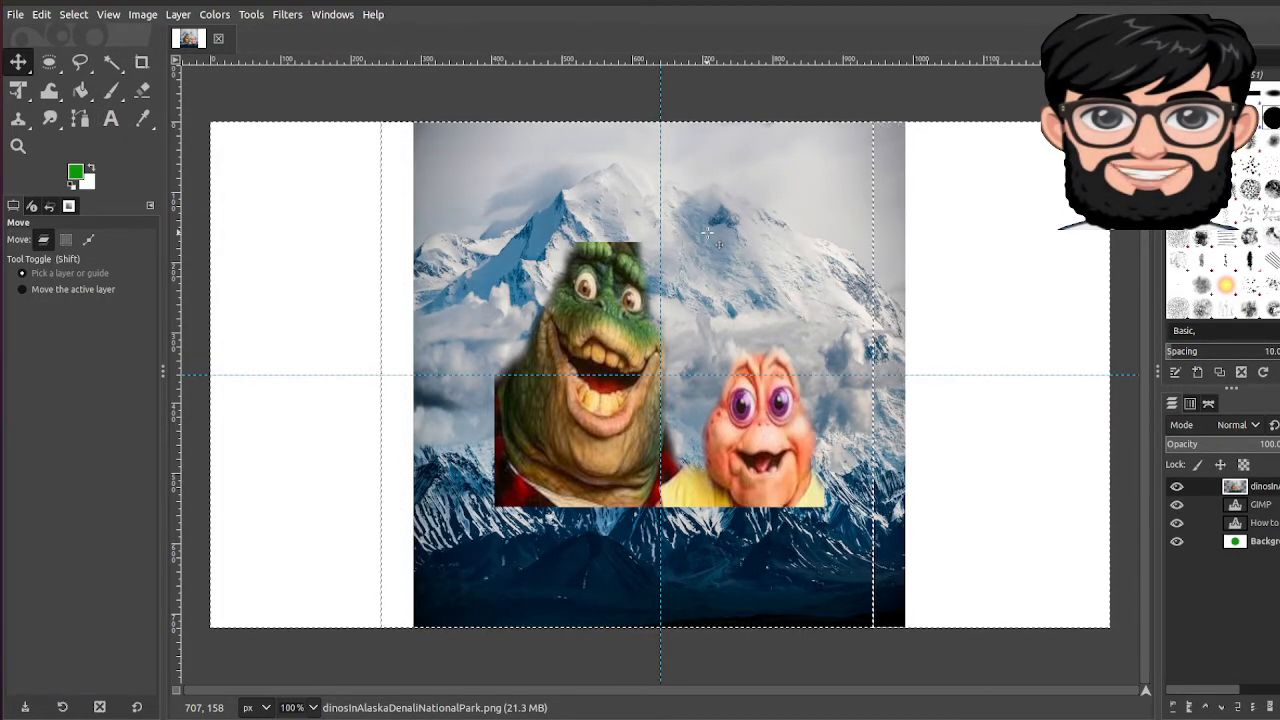
pyautogui.moveTo(688, 235); pyautogui.dragTo(481, 237)
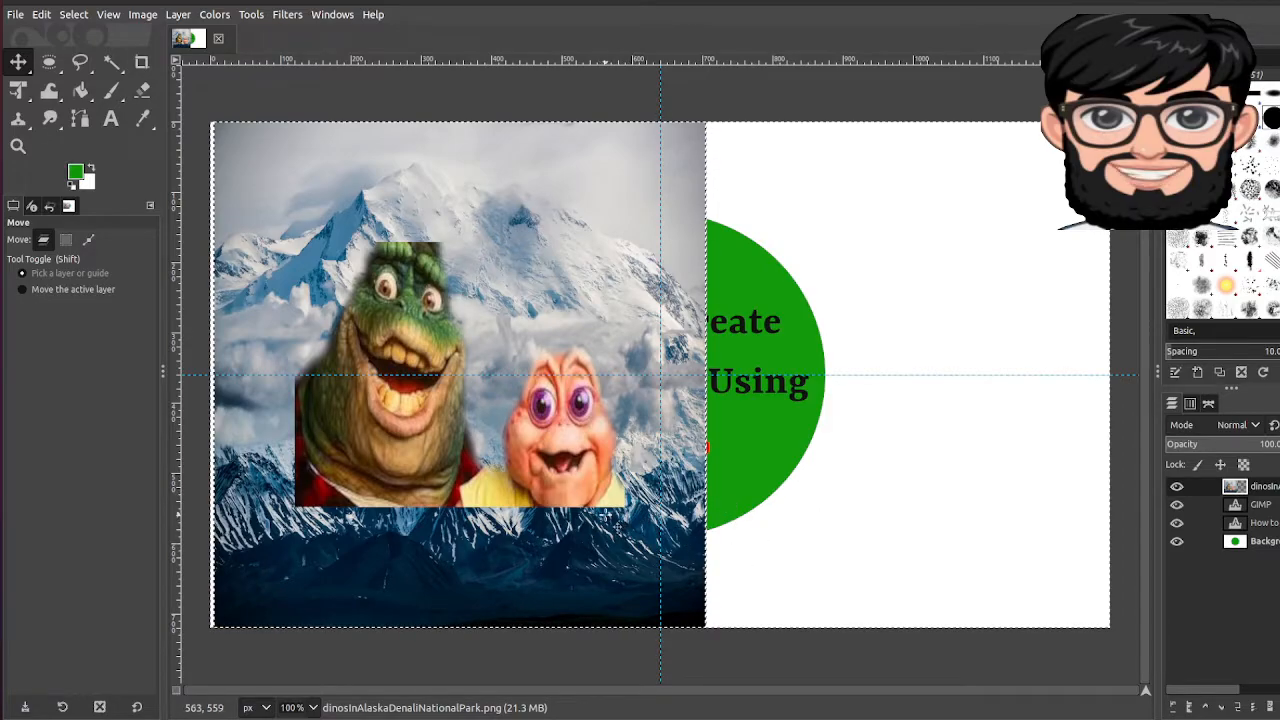
pyautogui.press('Left')
pyautogui.press('Left')
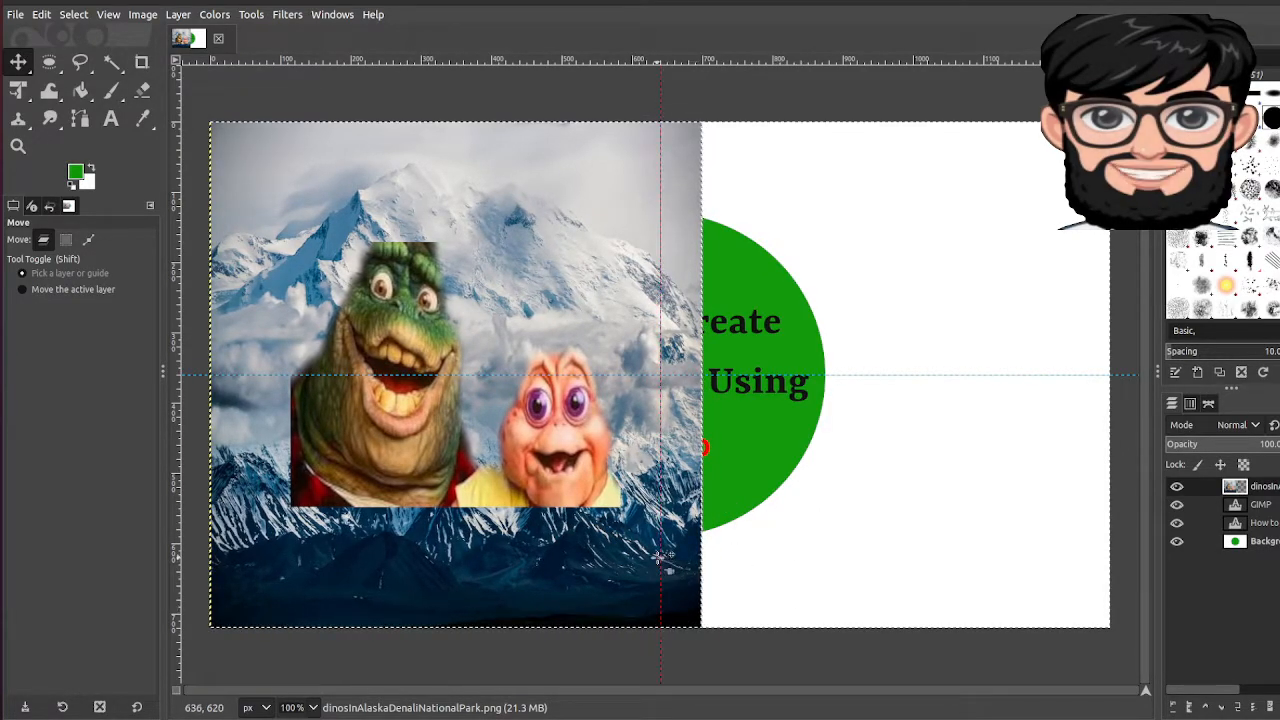
# Step: Duplicate the photo layer and make the original layer active
pyautogui.rightClick(1250, 467)
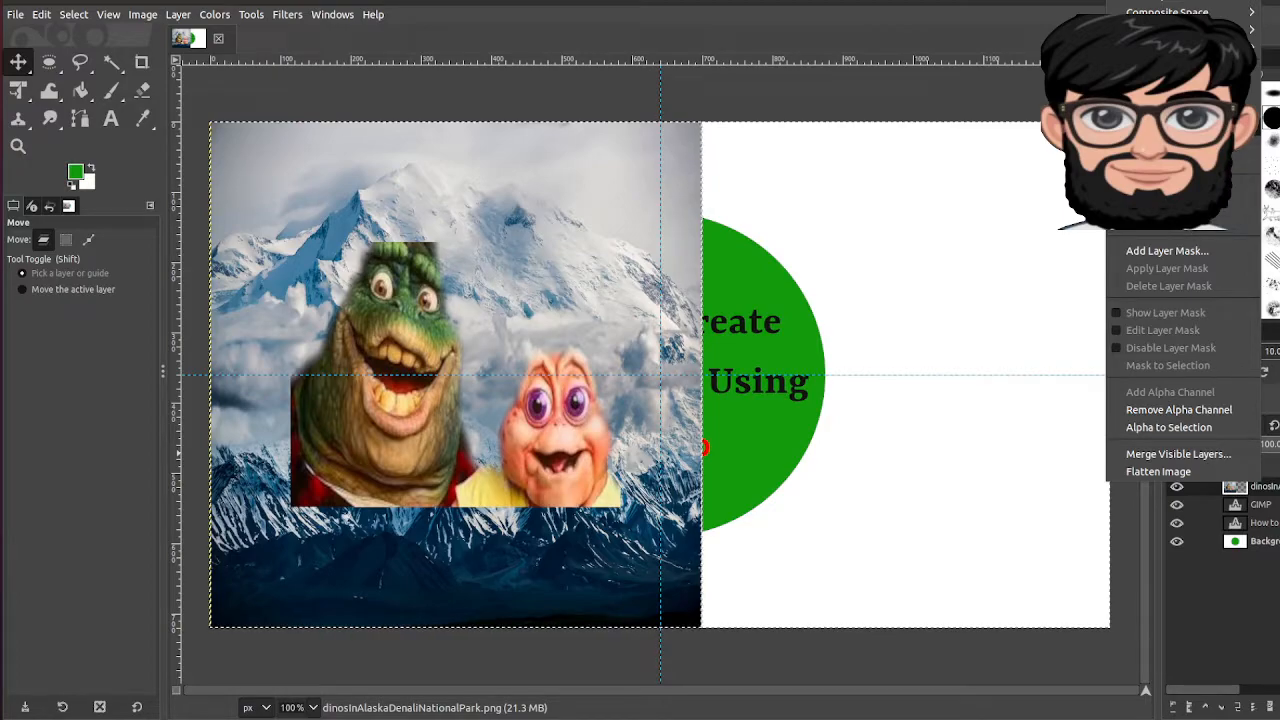
pyautogui.click(1160, 127)
pyautogui.click(1266, 505)
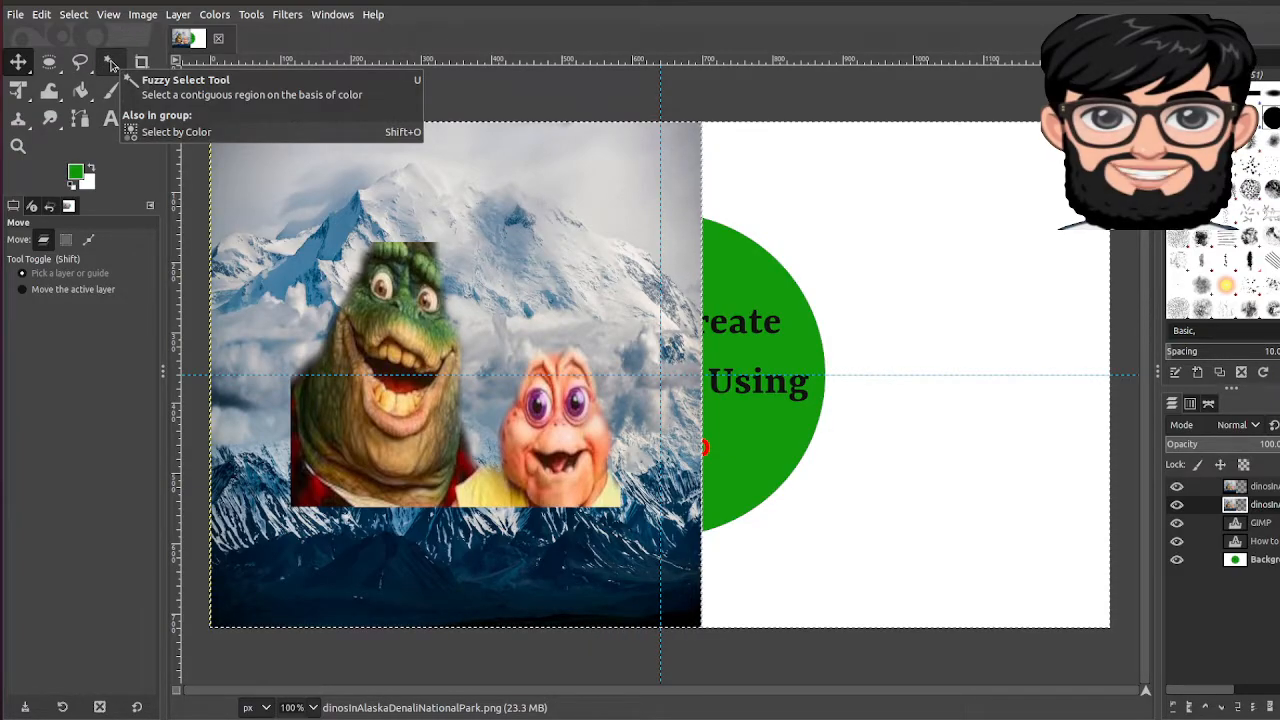
# Step: Activate Fuzzy Select on the top photo copy and clear any existing selection
pyautogui.click(111, 64)
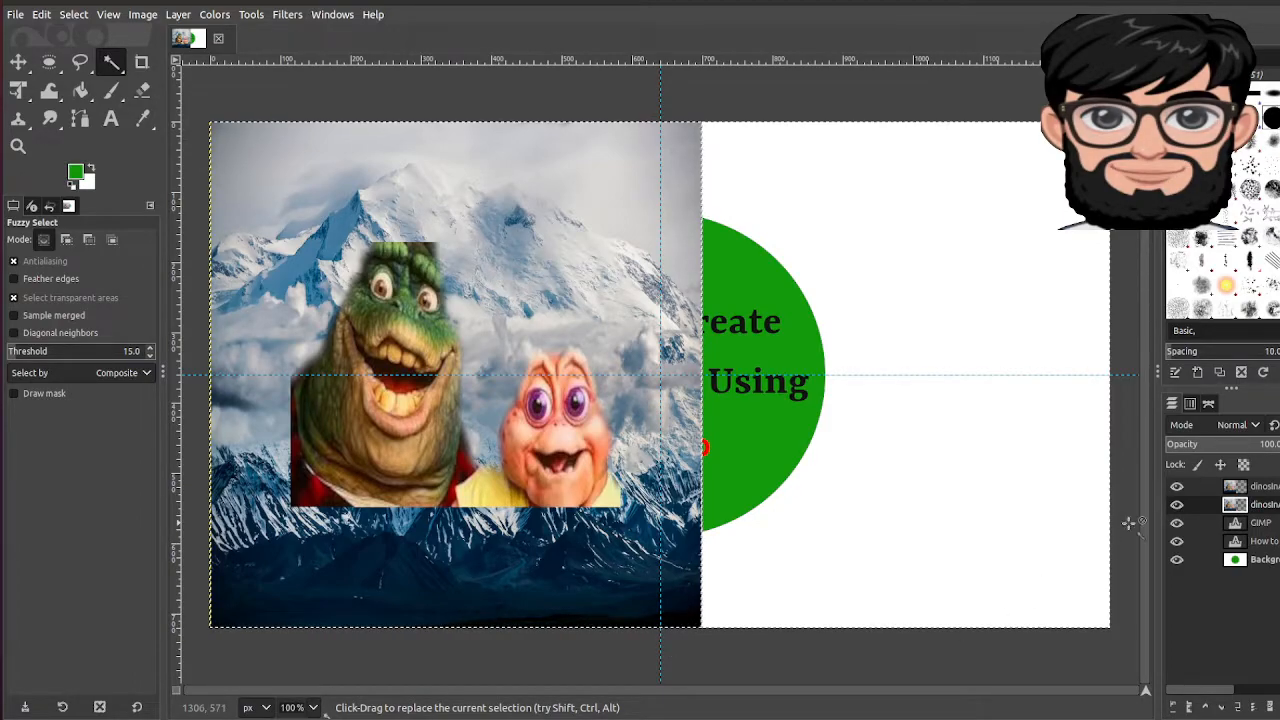
pyautogui.click(1272, 488)
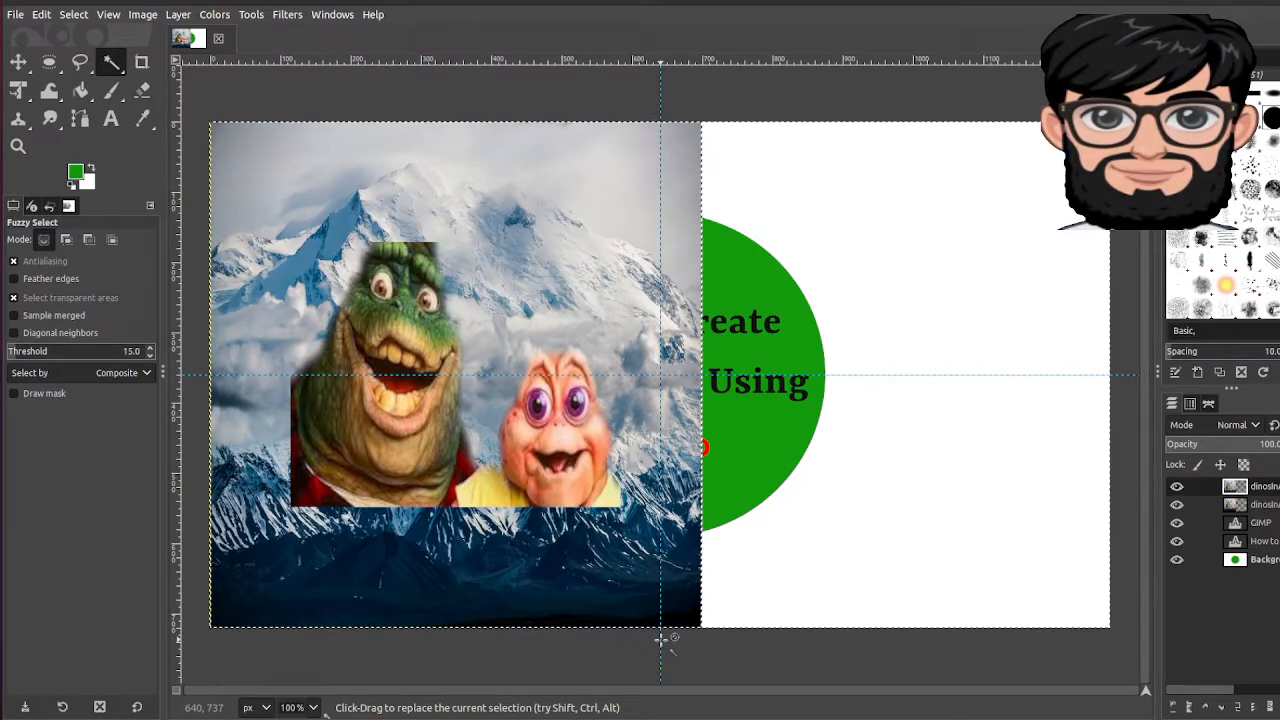
pyautogui.hotkey('ctrl', 'shift', 'a')
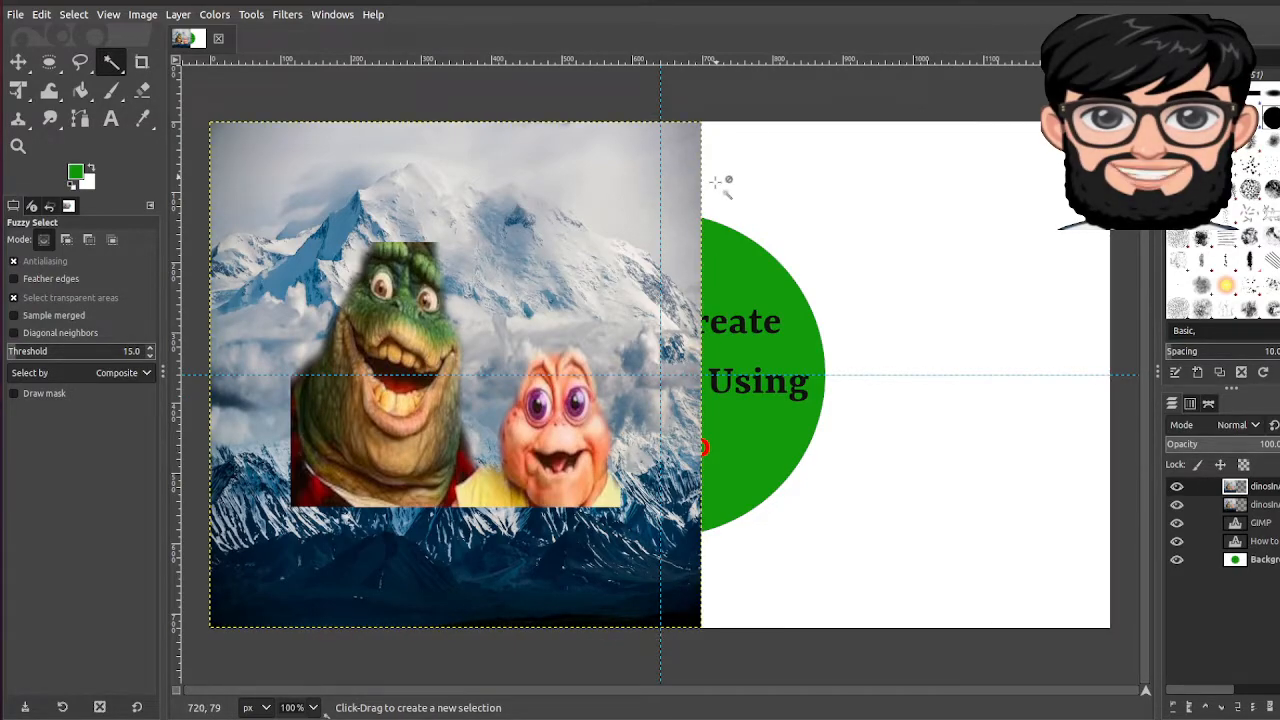
pyautogui.press('shift')
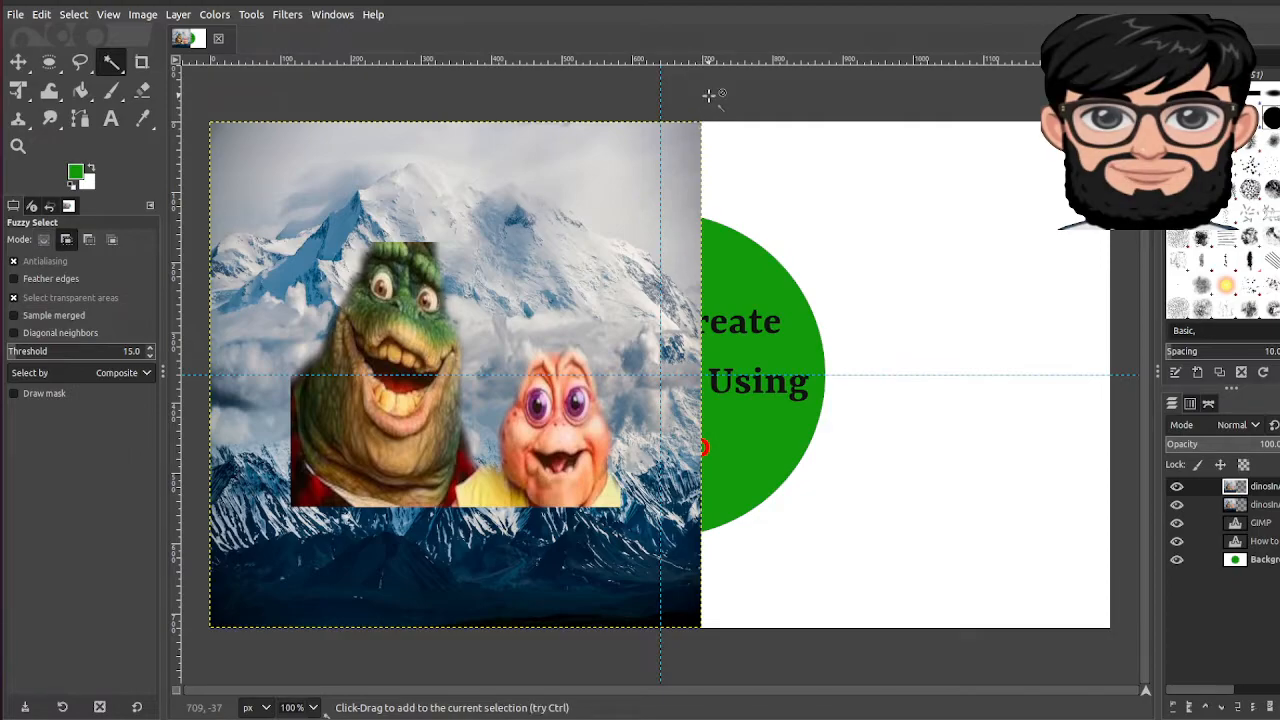
pyautogui.press('ctrl')
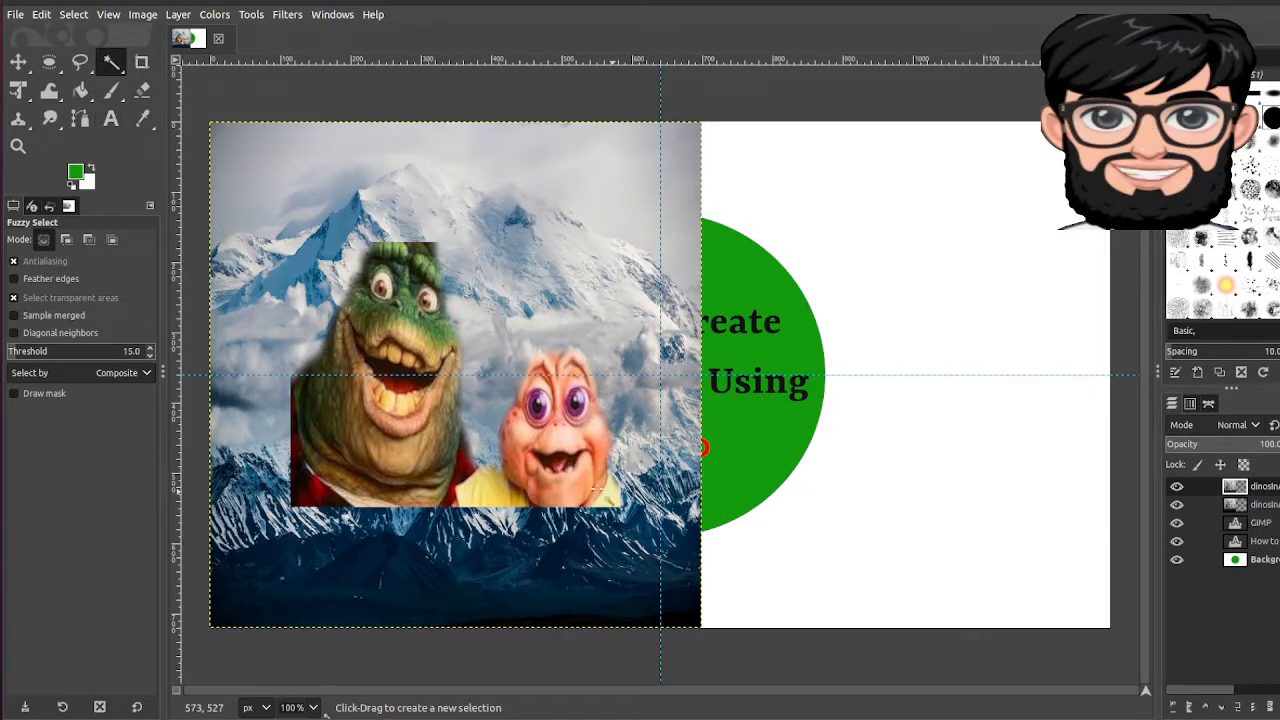
pyautogui.rightClick(478, 490)
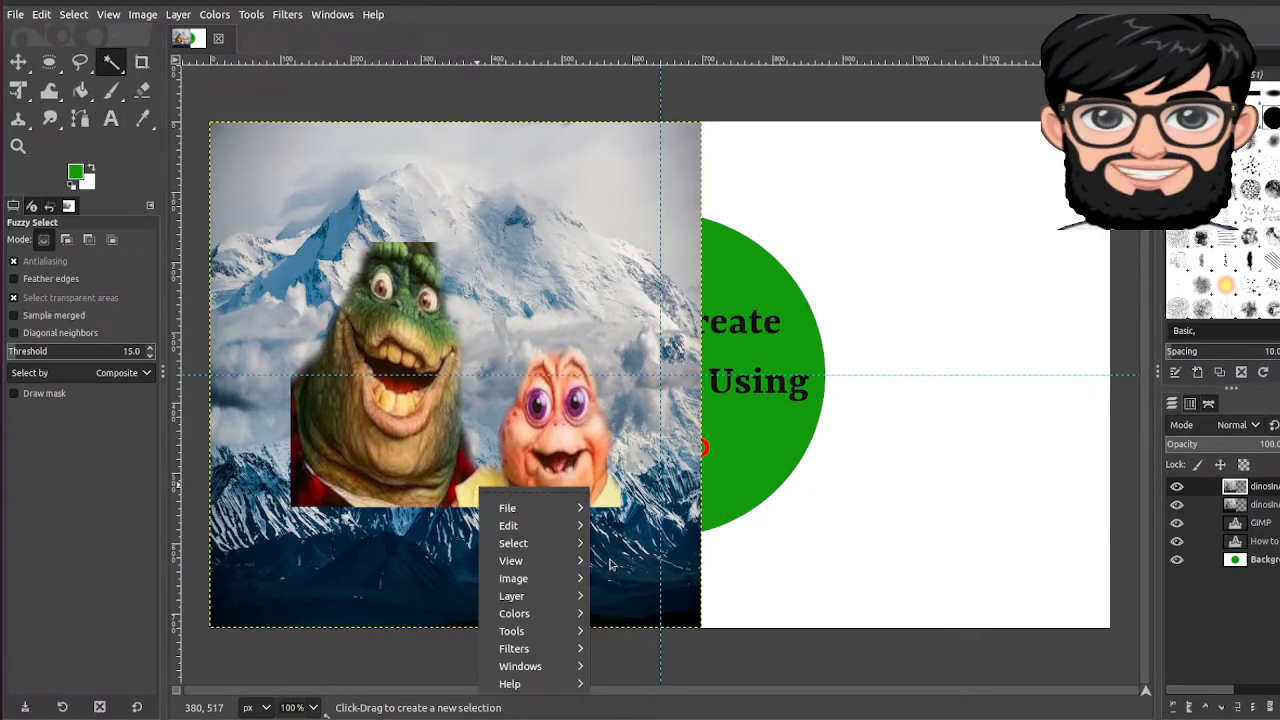
pyautogui.click(408, 532)
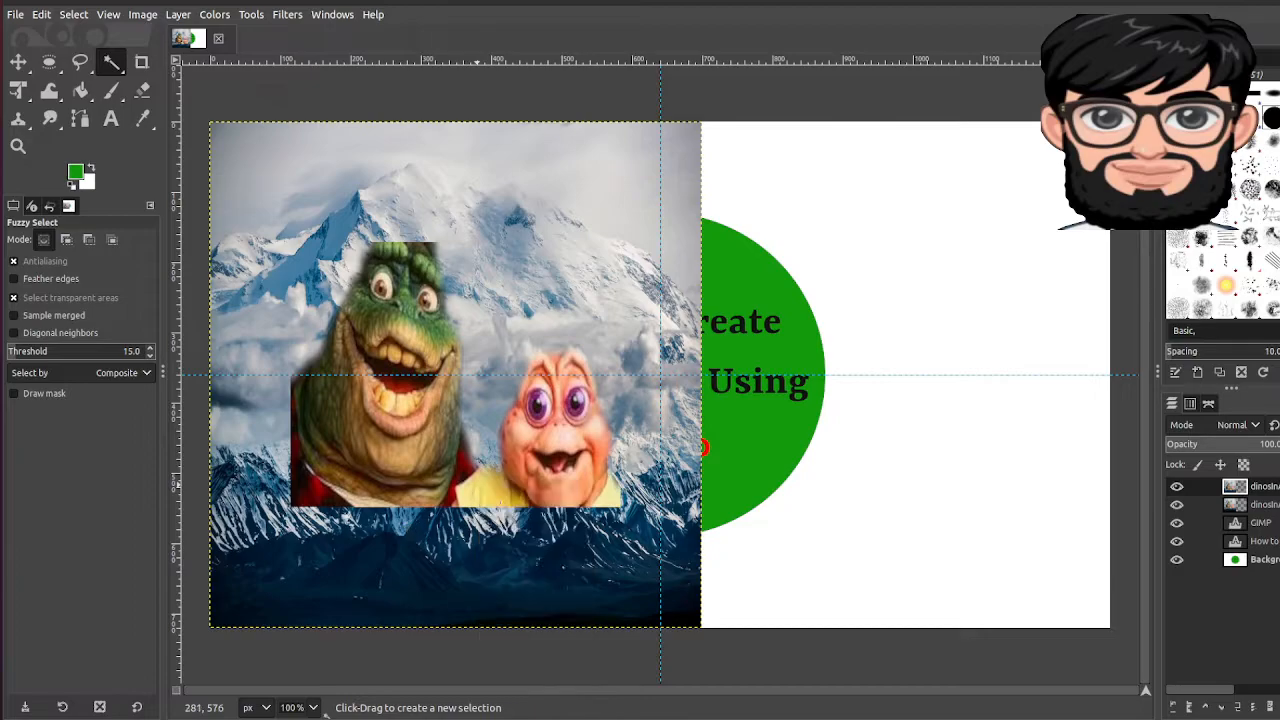
pyautogui.rightClick(1255, 487)
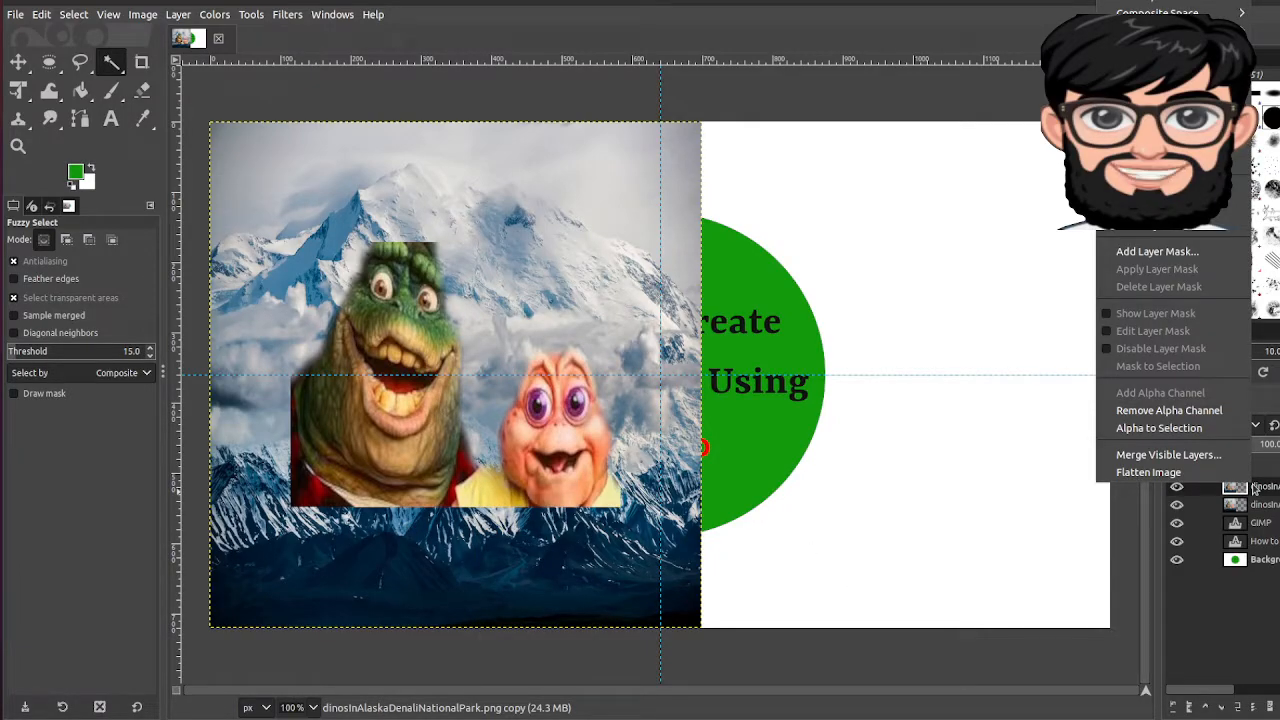
pyautogui.click(1181, 430)
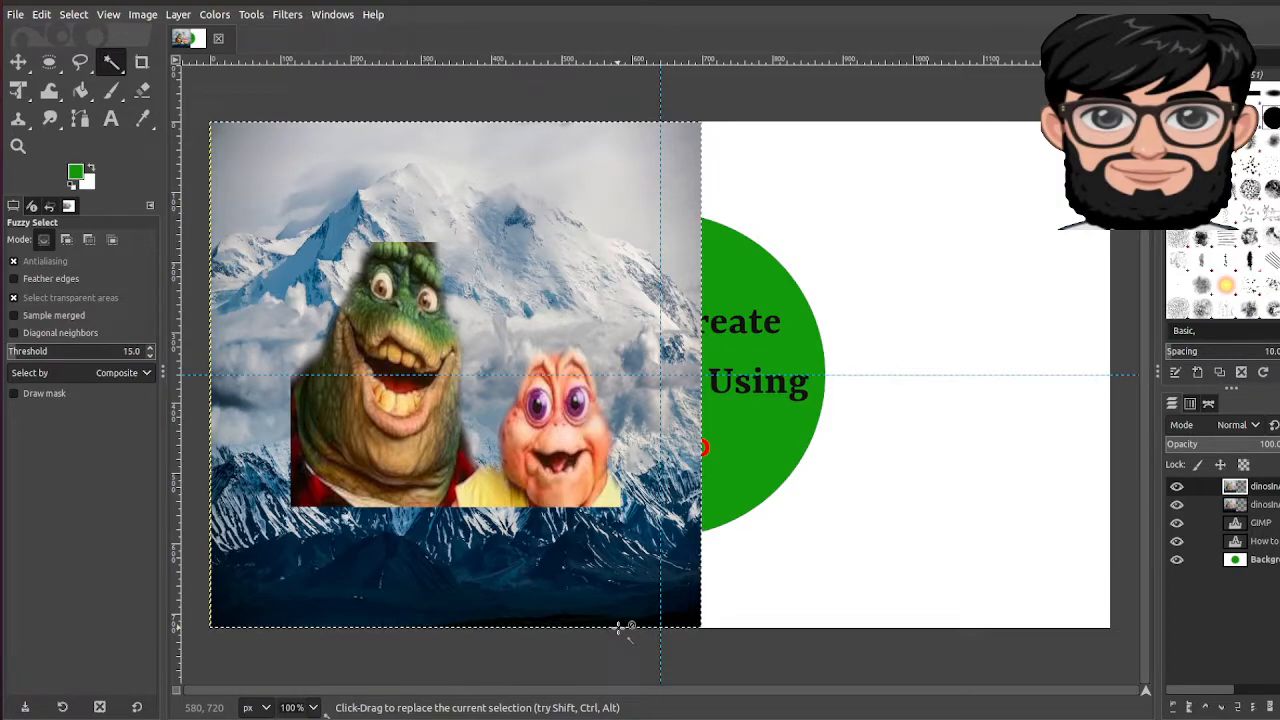
pyautogui.moveTo(618, 627); pyautogui.dragTo(619, 628)
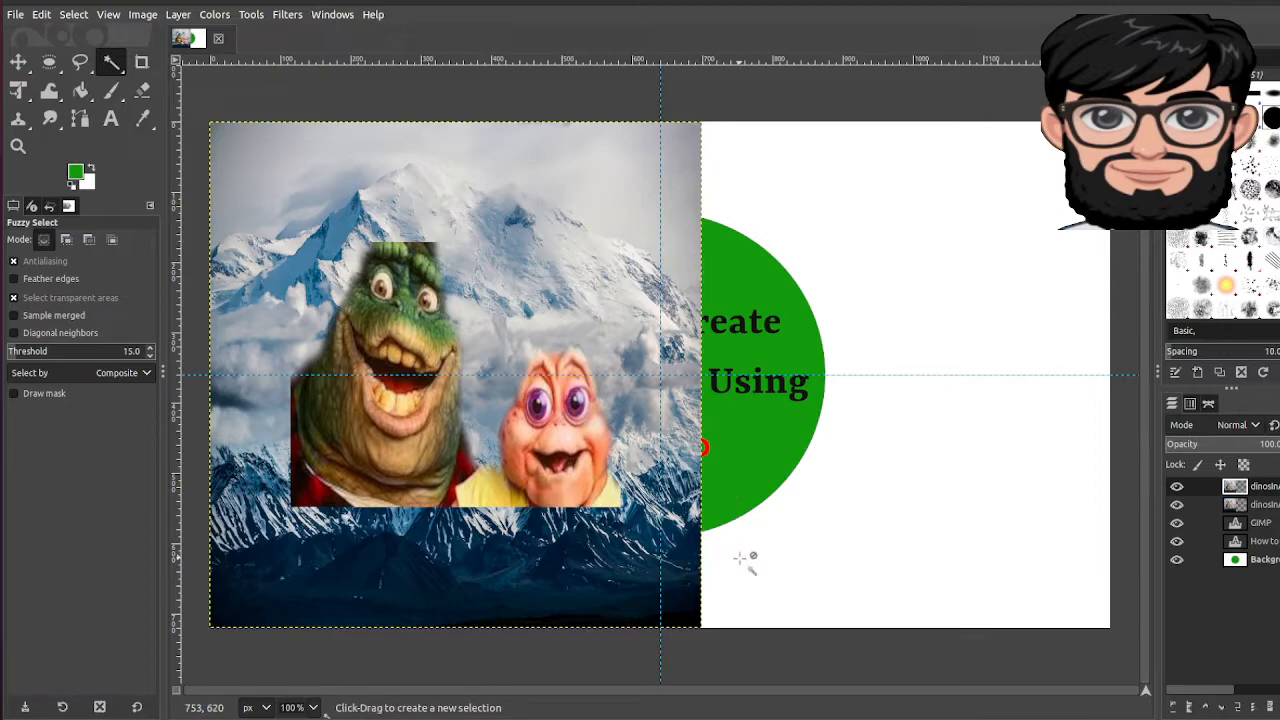
pyautogui.click(633, 606)
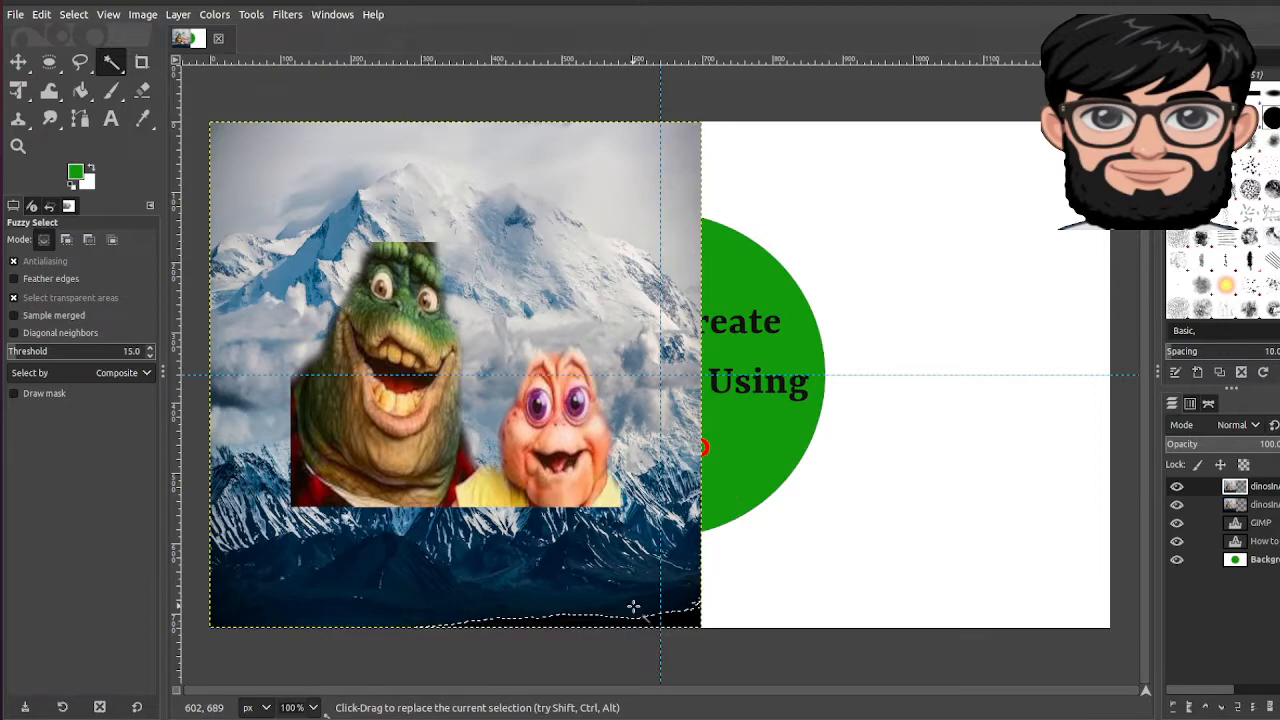
pyautogui.click(600, 550)
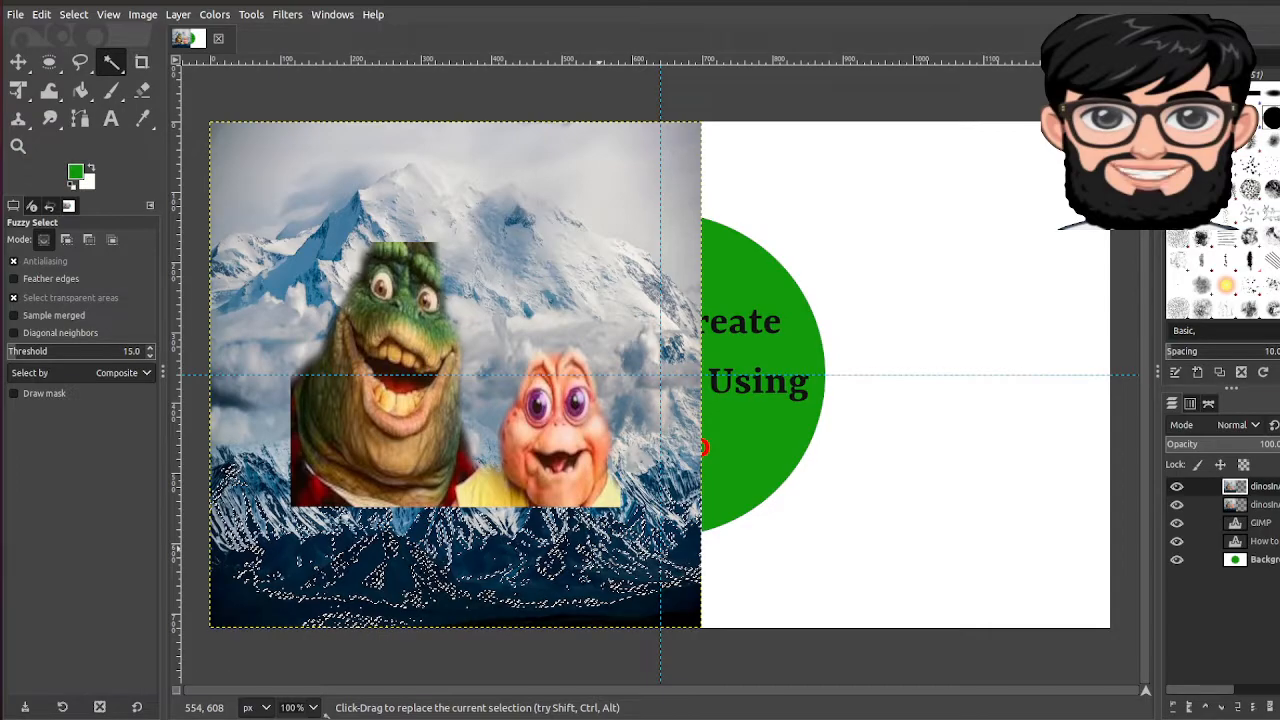
pyautogui.hotkey('ctrl', 'z')
pyautogui.hotkey('ctrl', 'z')
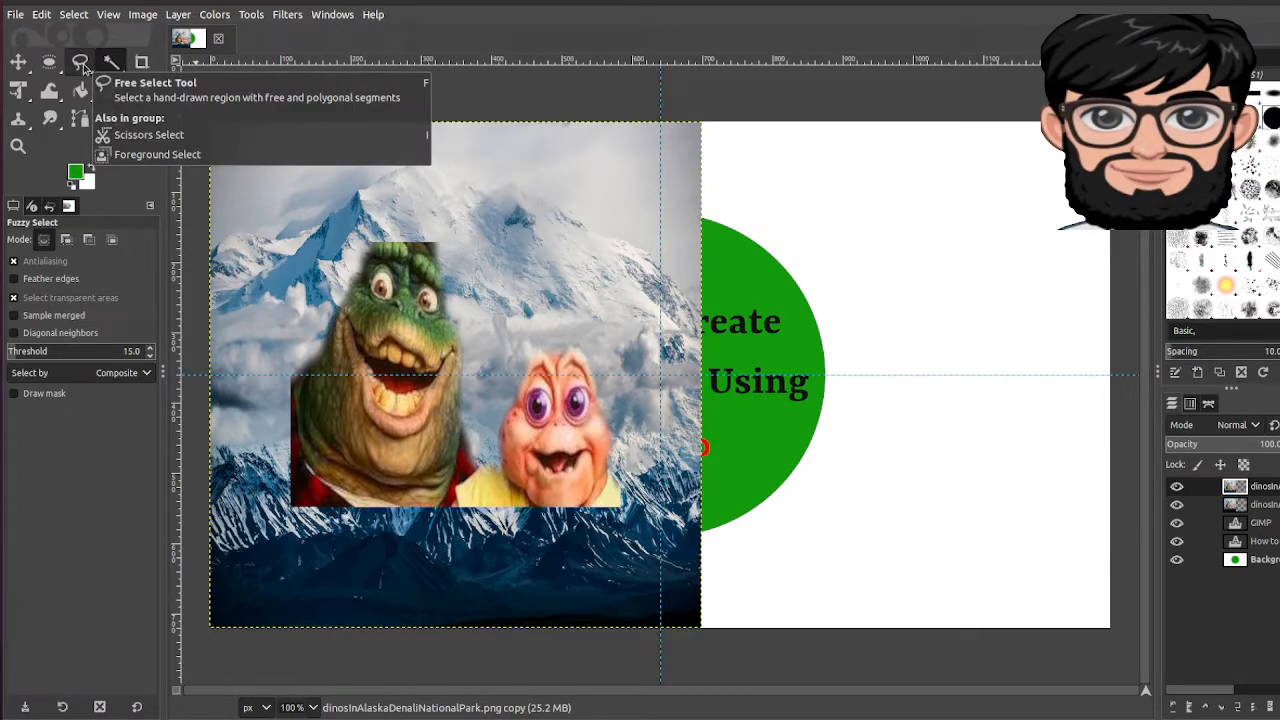
# Step: Try freehand and polygon outlines on the photo, then cancel both
pyautogui.click(81, 63)
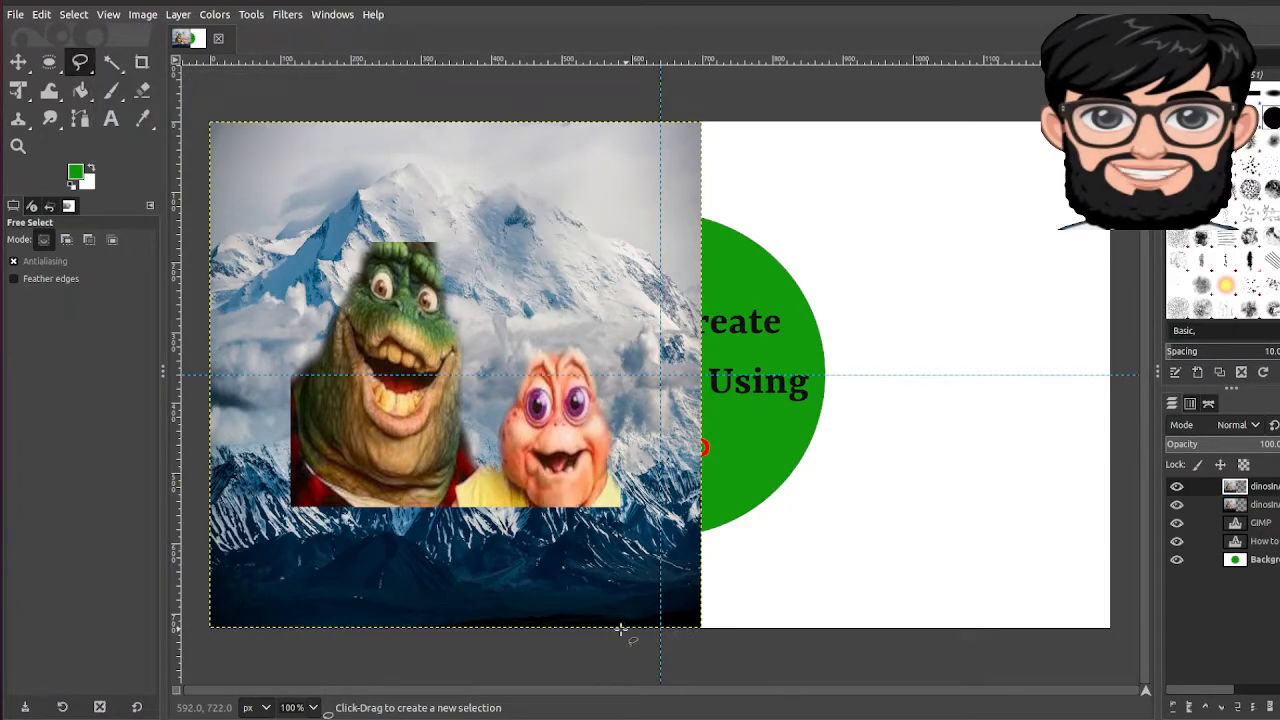
pyautogui.moveTo(628, 592)
pyautogui.mouseDown()
pyautogui.moveTo(602, 524)
pyautogui.moveTo(594, 565)
pyautogui.mouseUp()
pyautogui.press('Return')
pyautogui.hotkey('ctrl', 'shift', 'a')
pyautogui.click(617, 628)
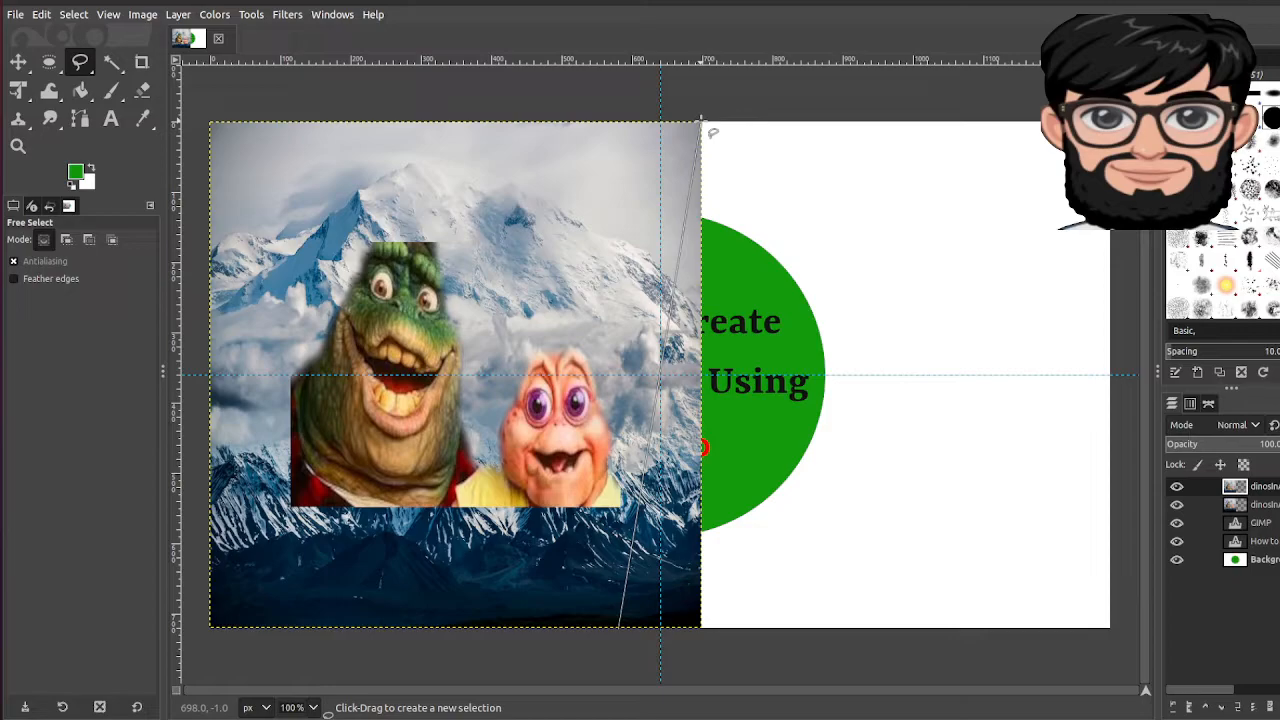
pyautogui.press('Escape')
# Step: Hide the second photo, text layers and green-circle background, leaving only the top copy
pyautogui.click(1177, 504)
pyautogui.click(1177, 522)
pyautogui.click(1177, 540)
pyautogui.click(1177, 540)
pyautogui.click(1177, 559)
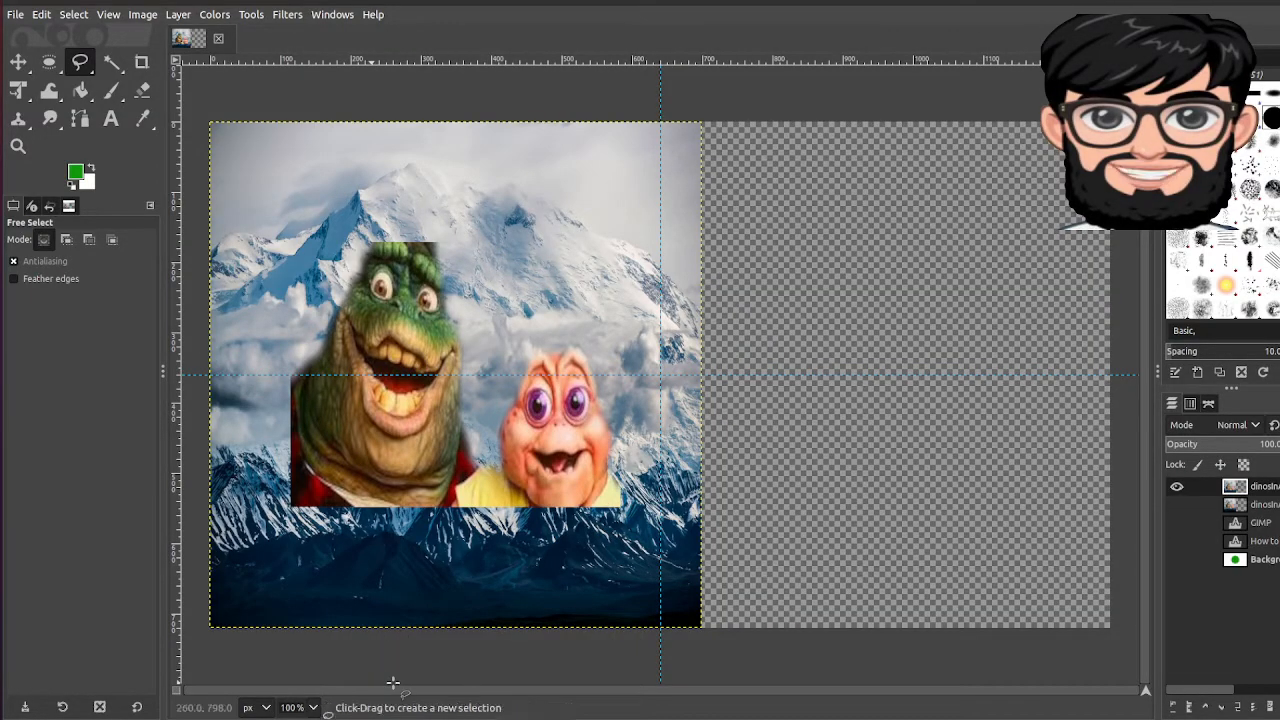
# Step: Cut a triangular wedge from the right edge of the top photo copy
pyautogui.click(618, 630)
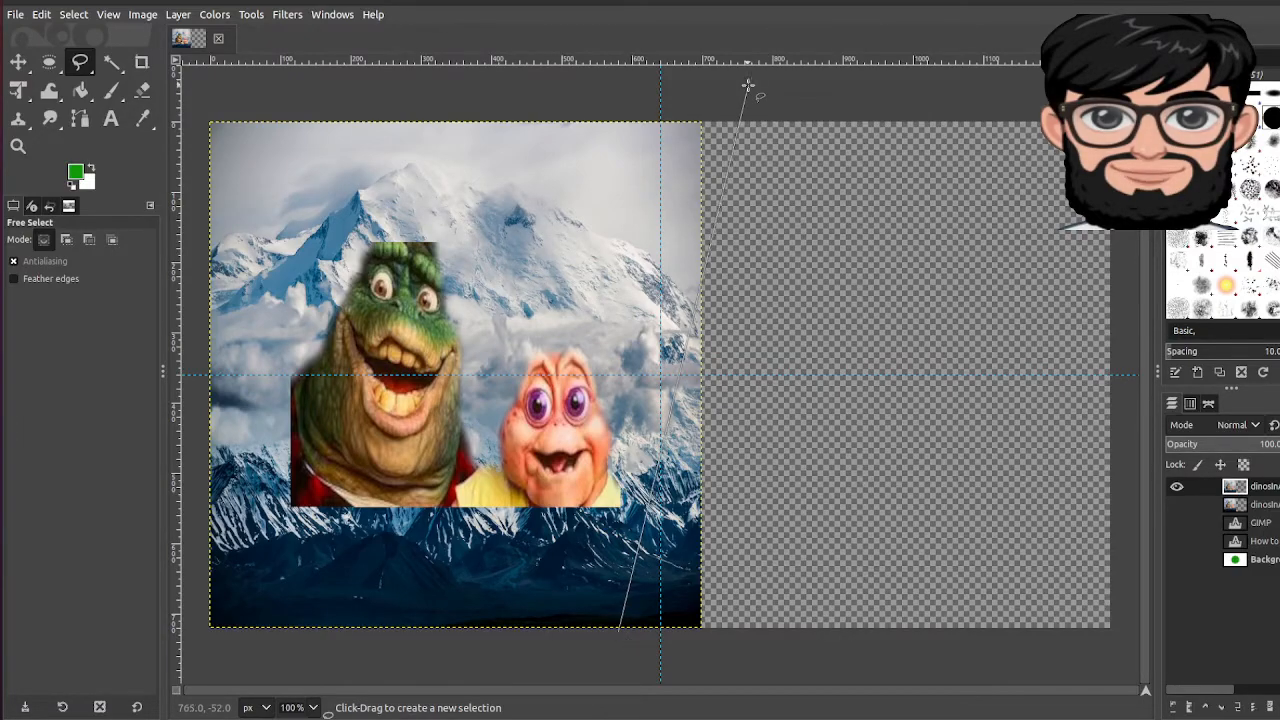
pyautogui.click(703, 122)
pyautogui.click(735, 658)
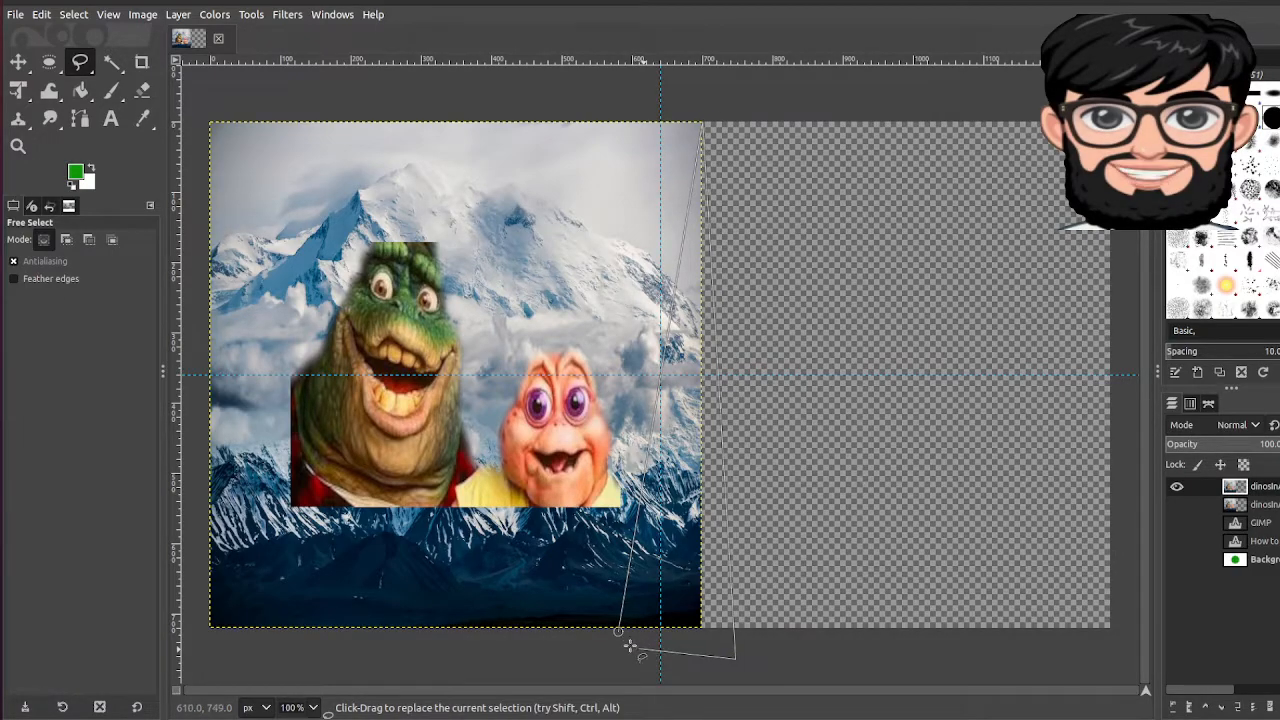
pyautogui.click(618, 630)
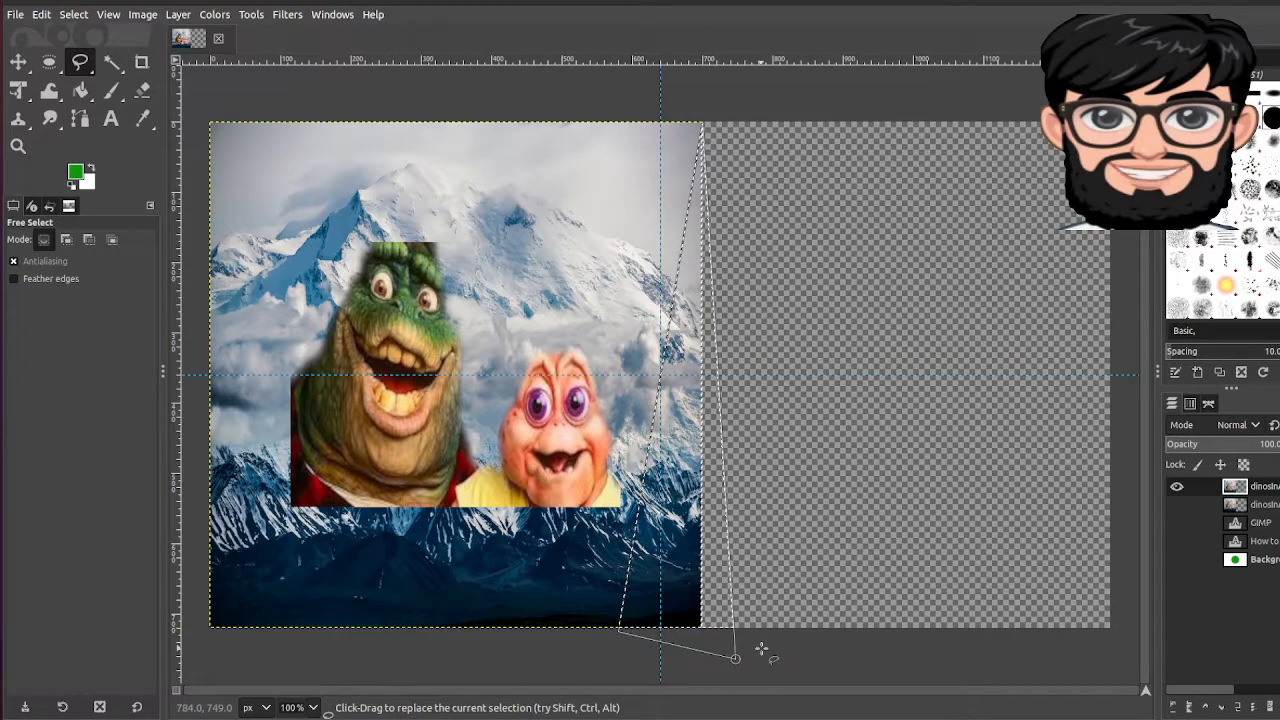
pyautogui.press('Delete')
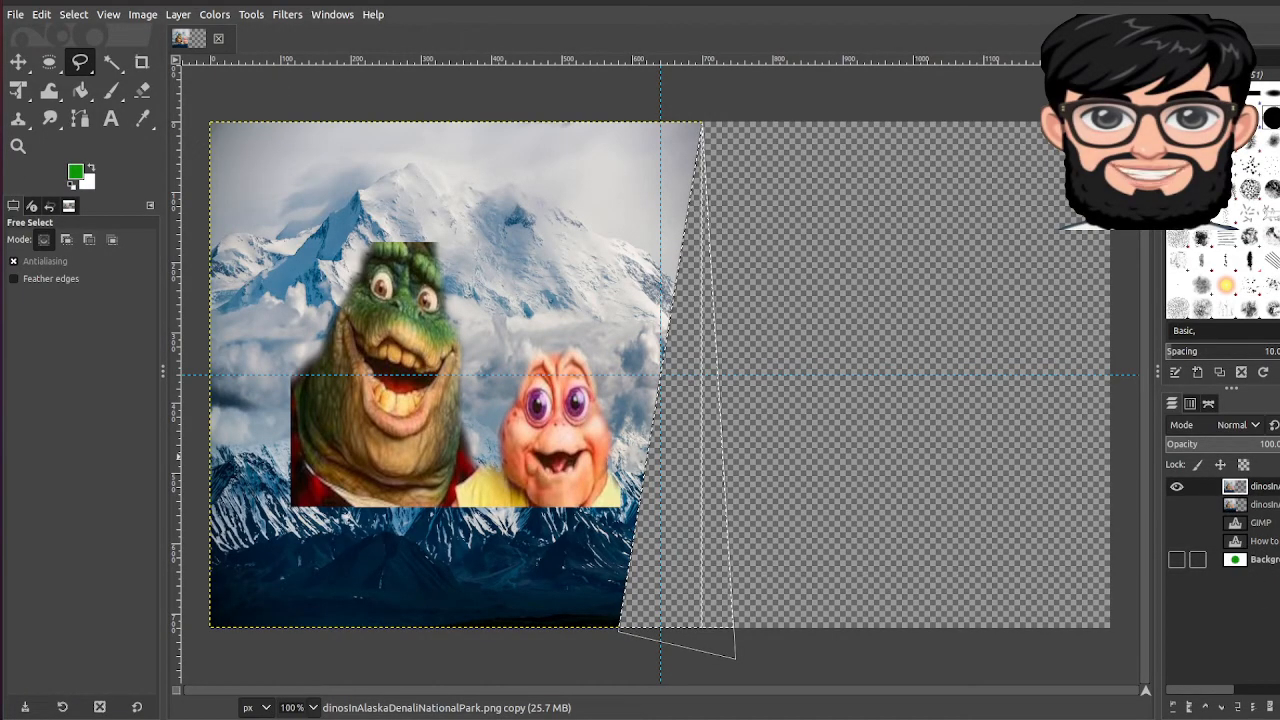
# Step: Show only the second photo layer, deselect, and move it to the canvas's right side
pyautogui.click(1177, 506)
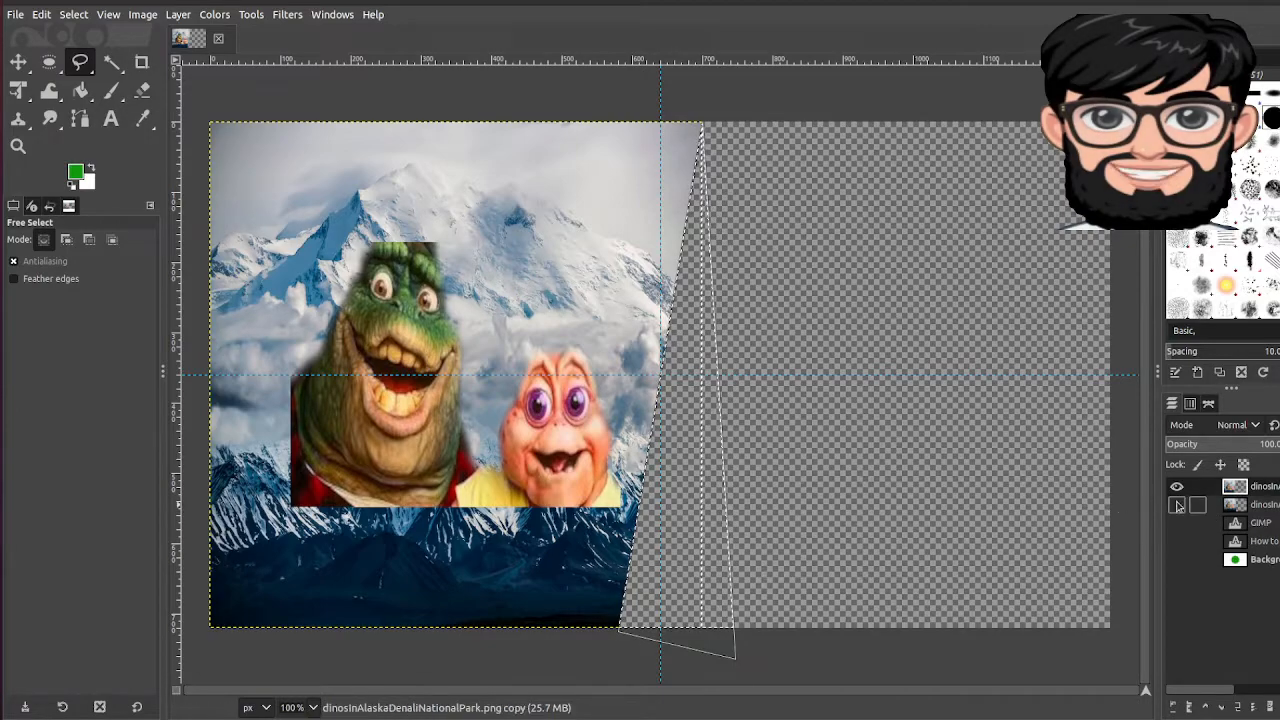
pyautogui.click(1177, 486)
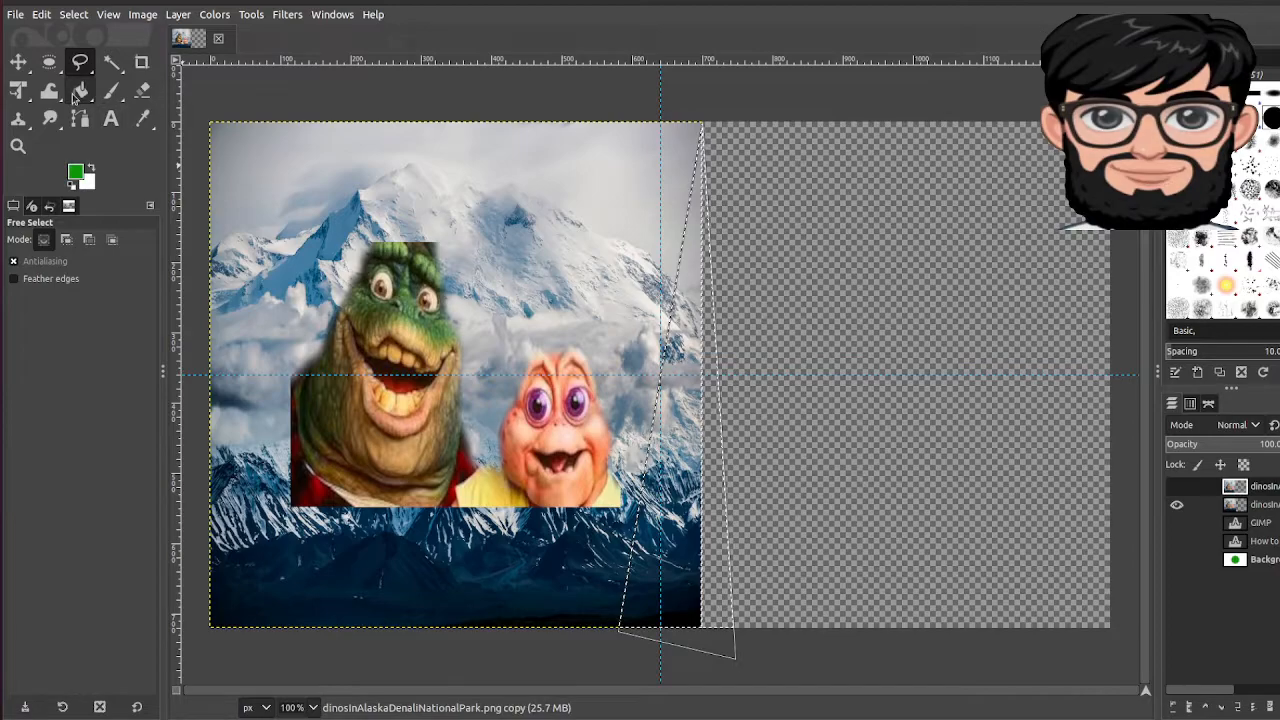
pyautogui.click(93, 18)
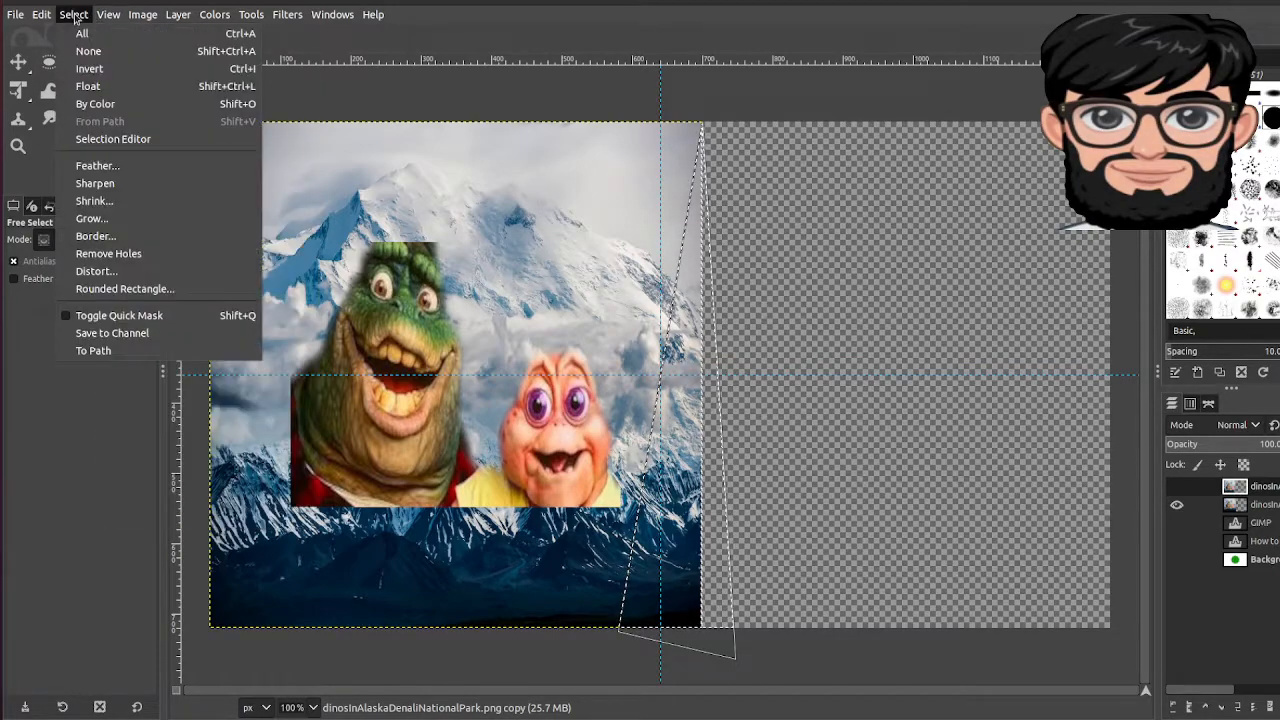
pyautogui.click(88, 49)
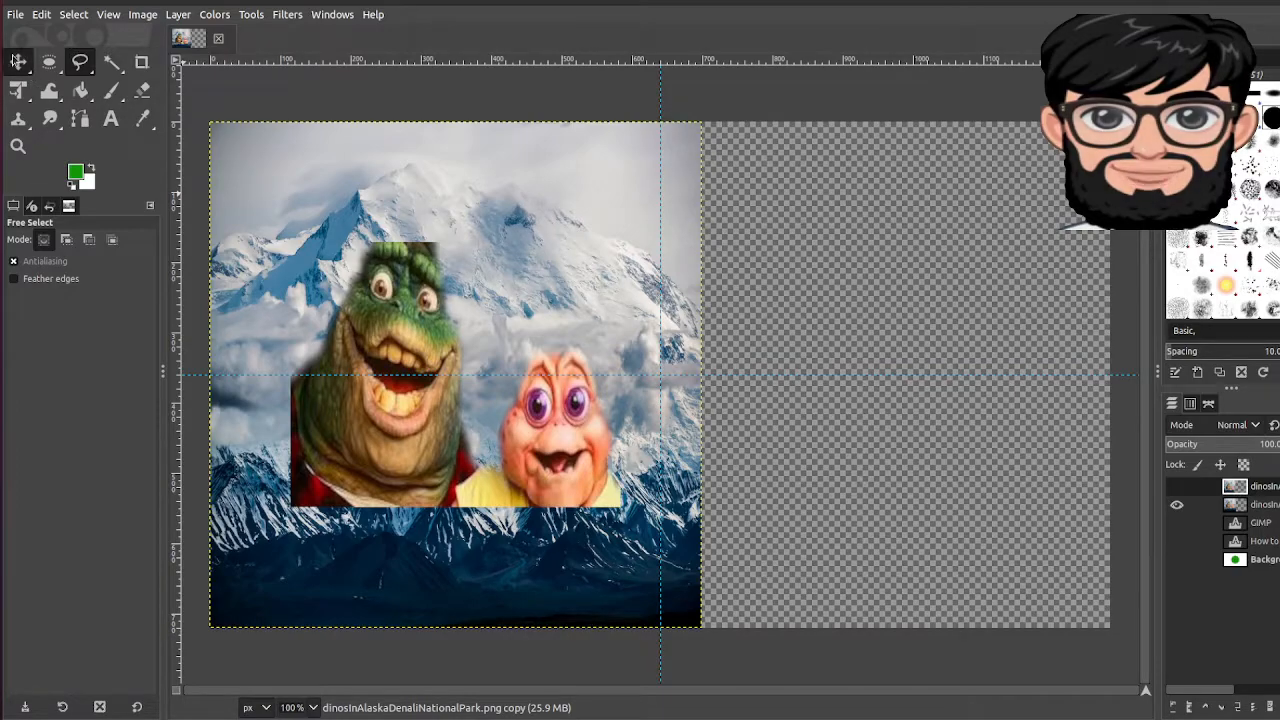
pyautogui.click(18, 62)
pyautogui.moveTo(367, 293); pyautogui.dragTo(776, 296)
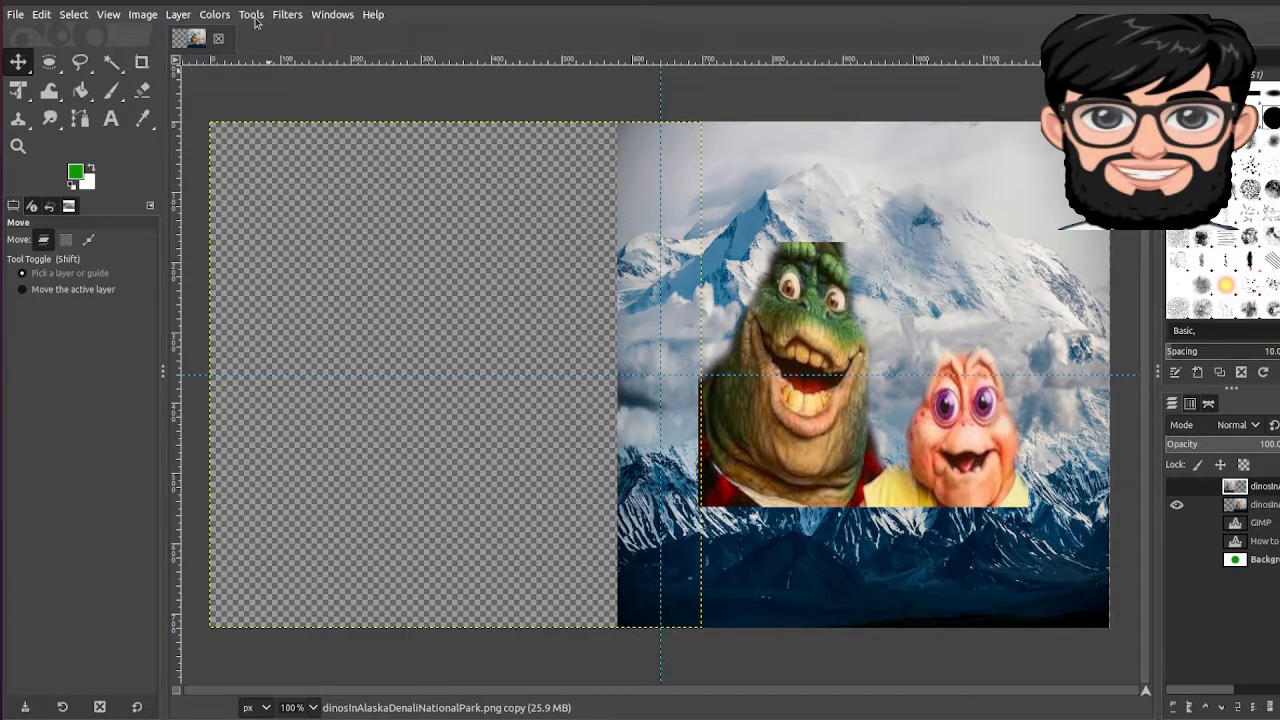
# Step: After a trial in the Colors menu, use Alpha to Selection on the second photo layer
pyautogui.click(214, 14)
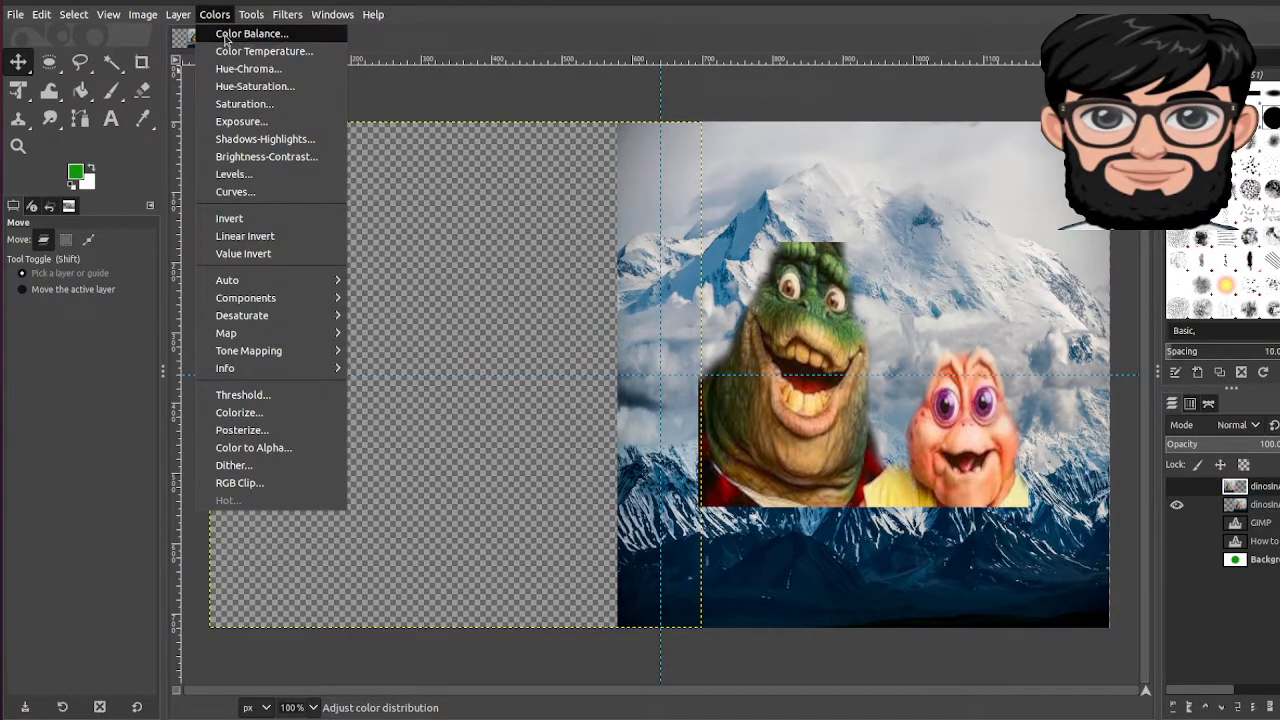
pyautogui.click(240, 51)
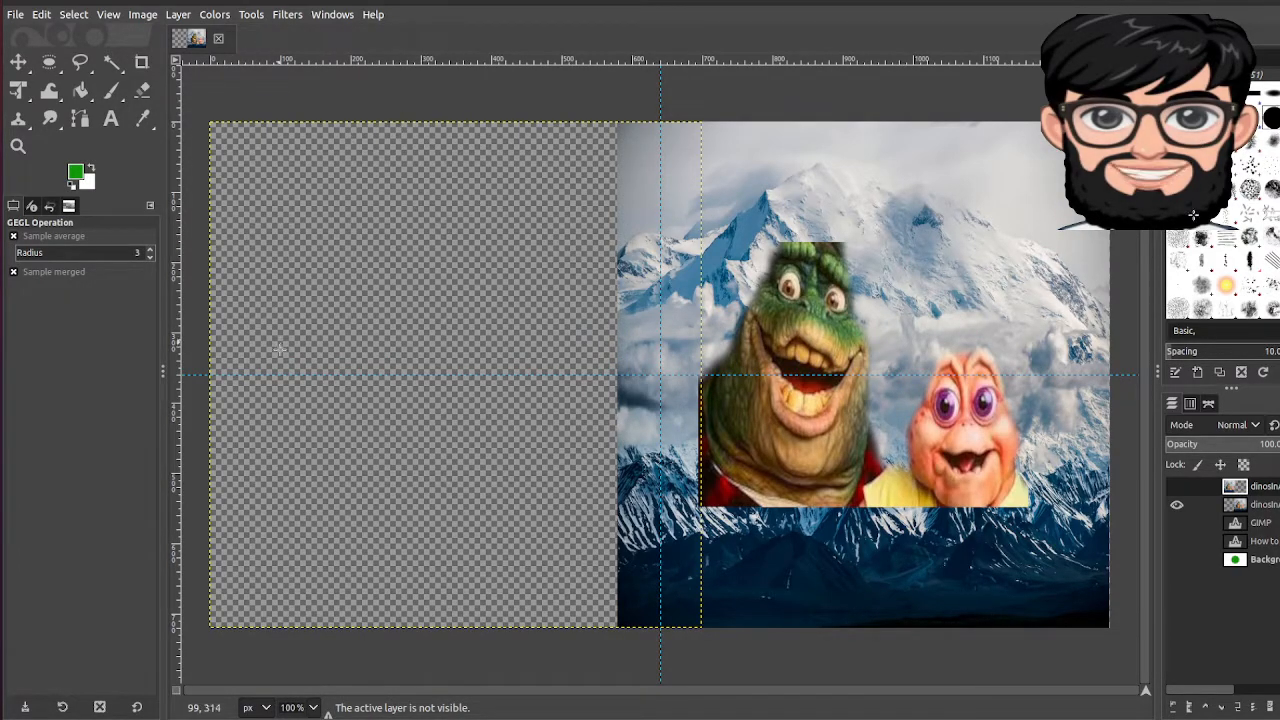
pyautogui.click(224, 16)
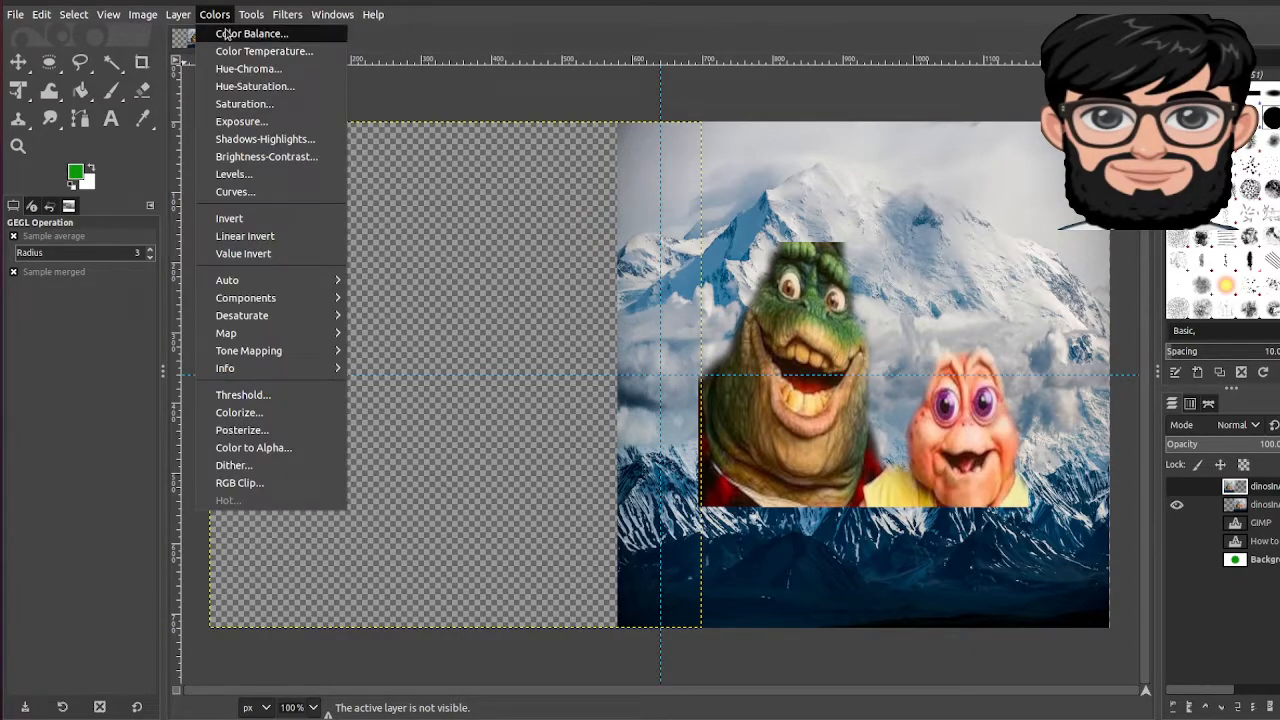
pyautogui.click(226, 36)
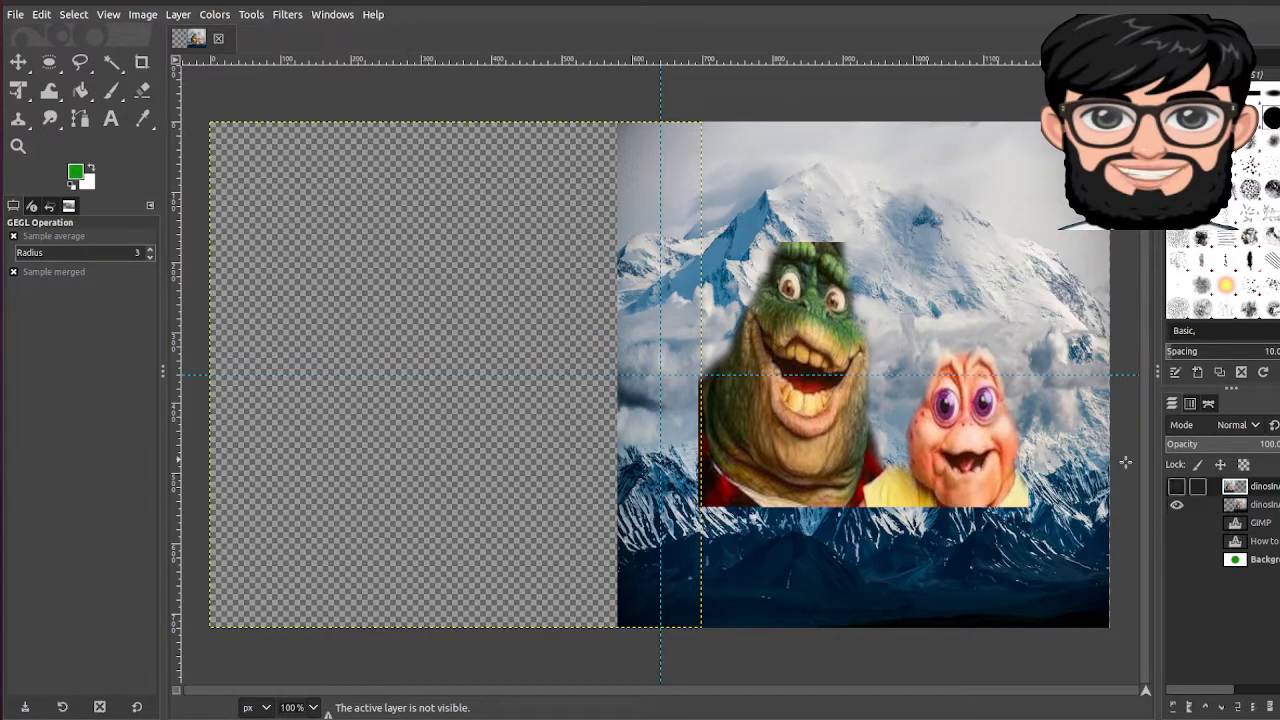
pyautogui.rightClick(1260, 507)
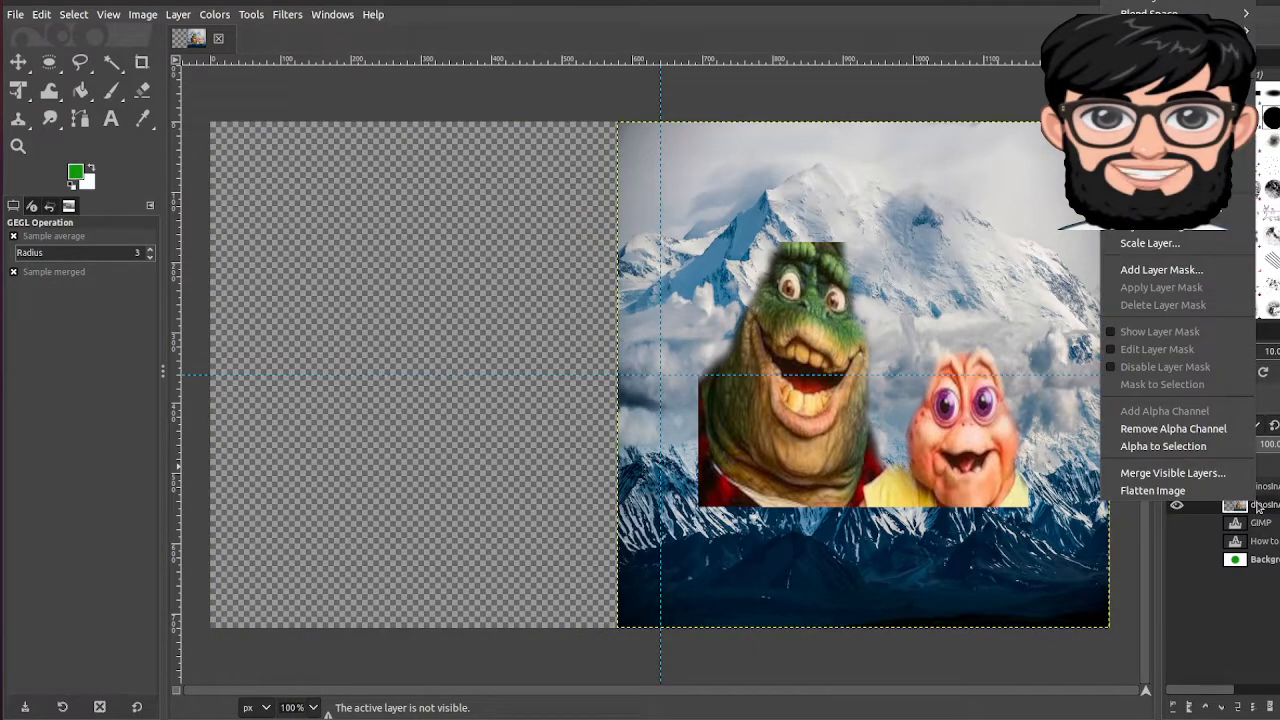
pyautogui.click(1163, 446)
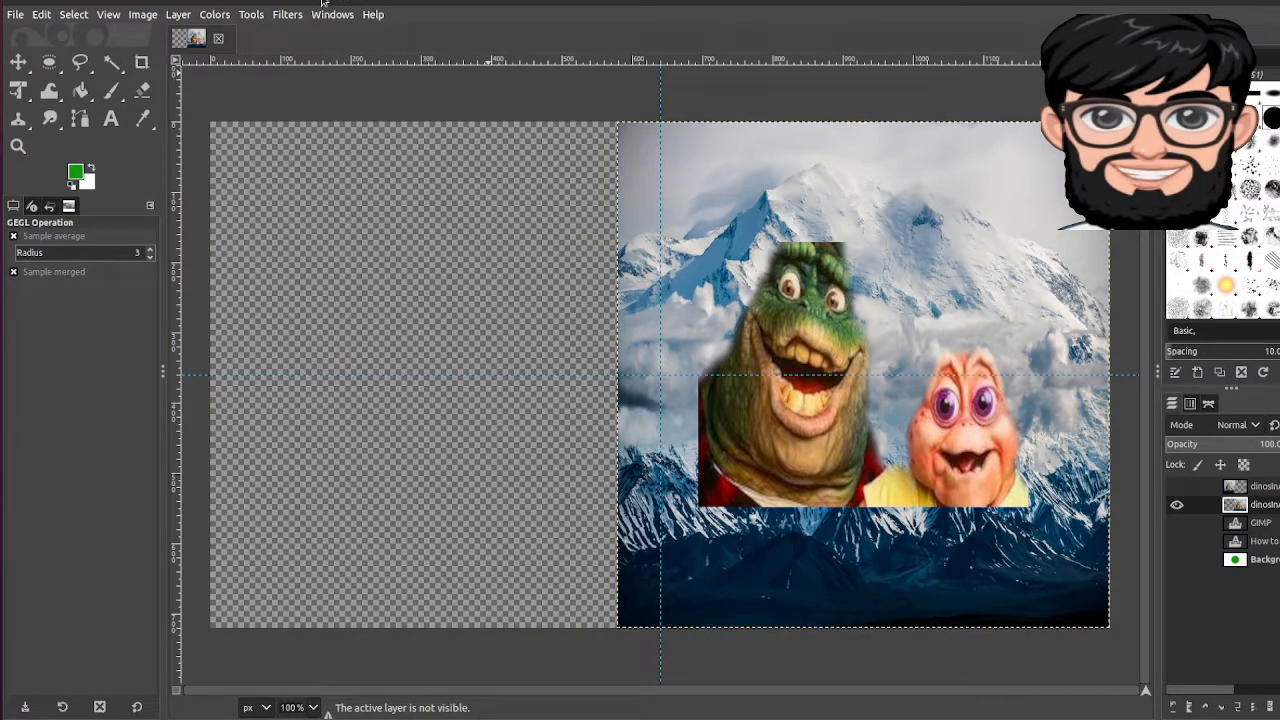
pyautogui.click(287, 14)
# Step: Trial red and green Color Balance shifts on the right photo, then cancel them
pyautogui.moveTo(250, 14)
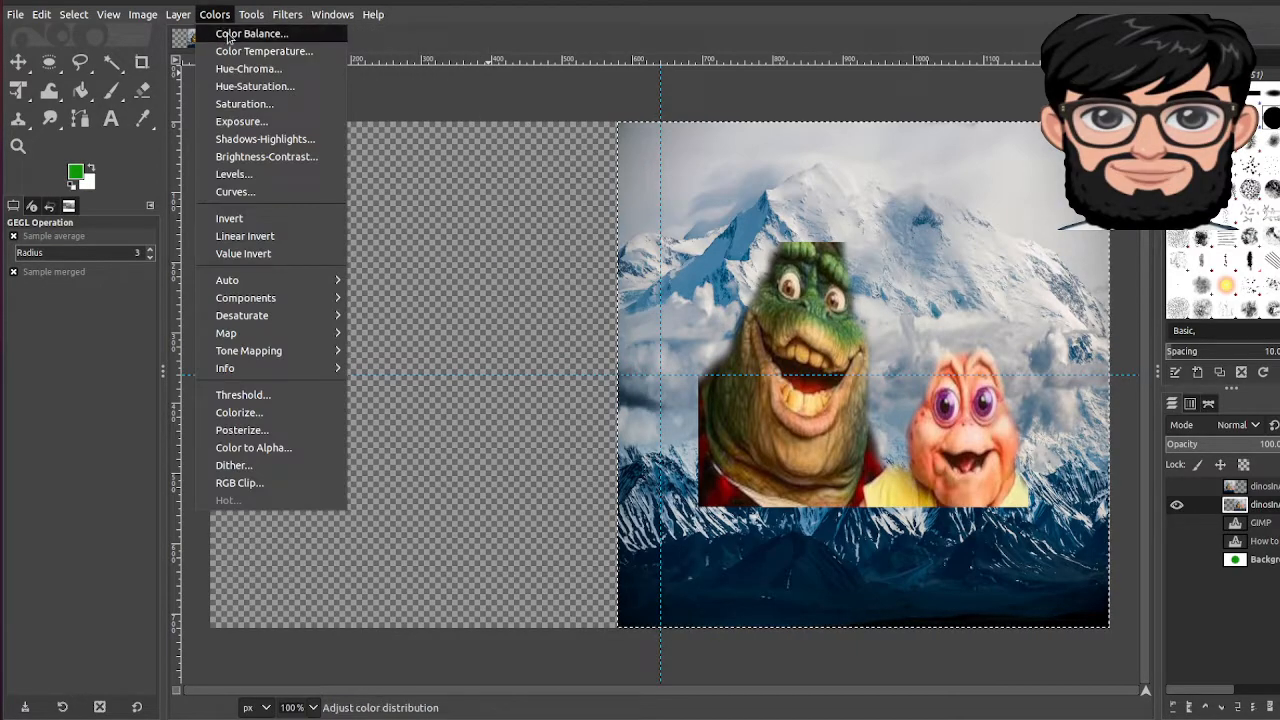
pyautogui.click(232, 33)
pyautogui.moveTo(238, 208); pyautogui.dragTo(352, 222)
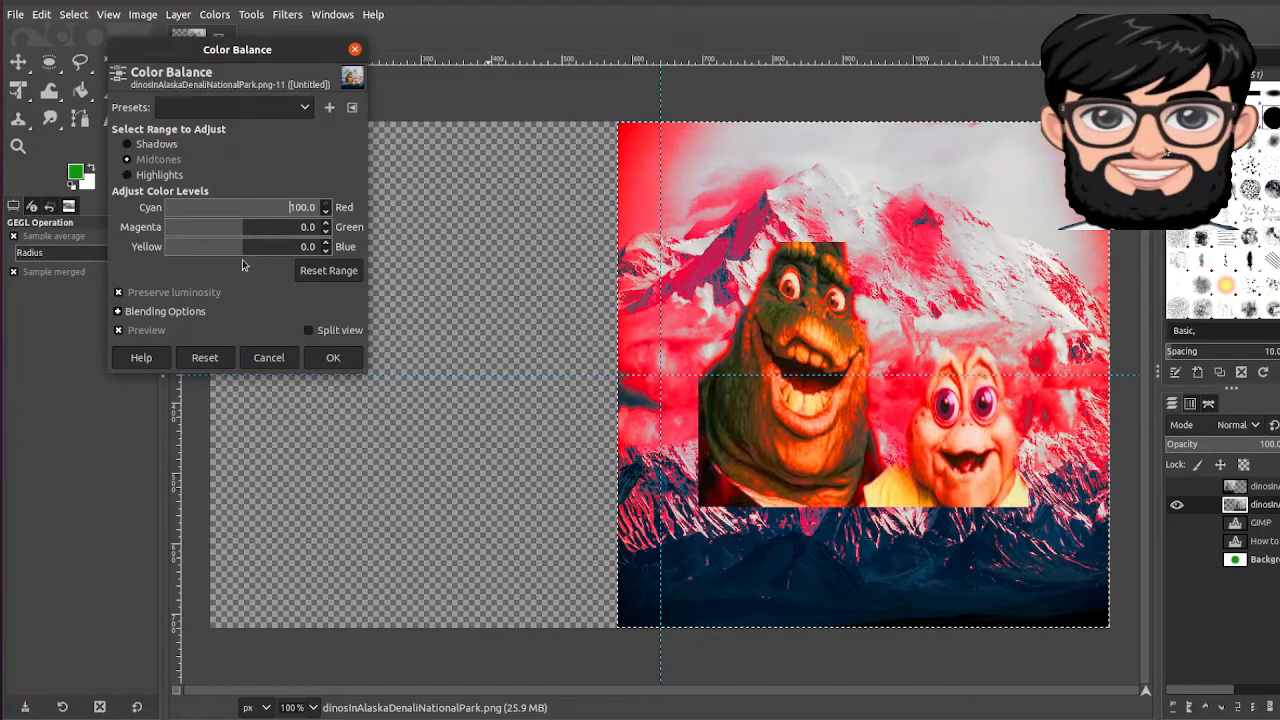
pyautogui.moveTo(241, 234); pyautogui.dragTo(280, 240)
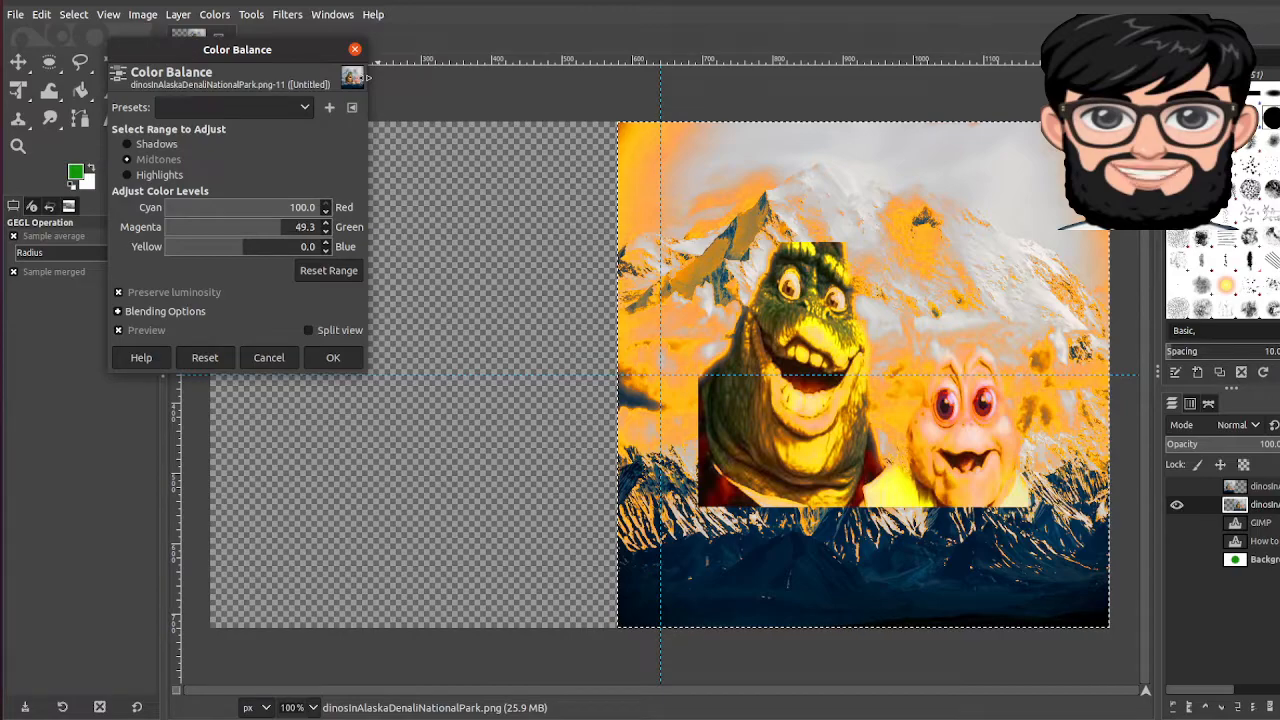
pyautogui.click(356, 50)
pyautogui.click(80, 90)
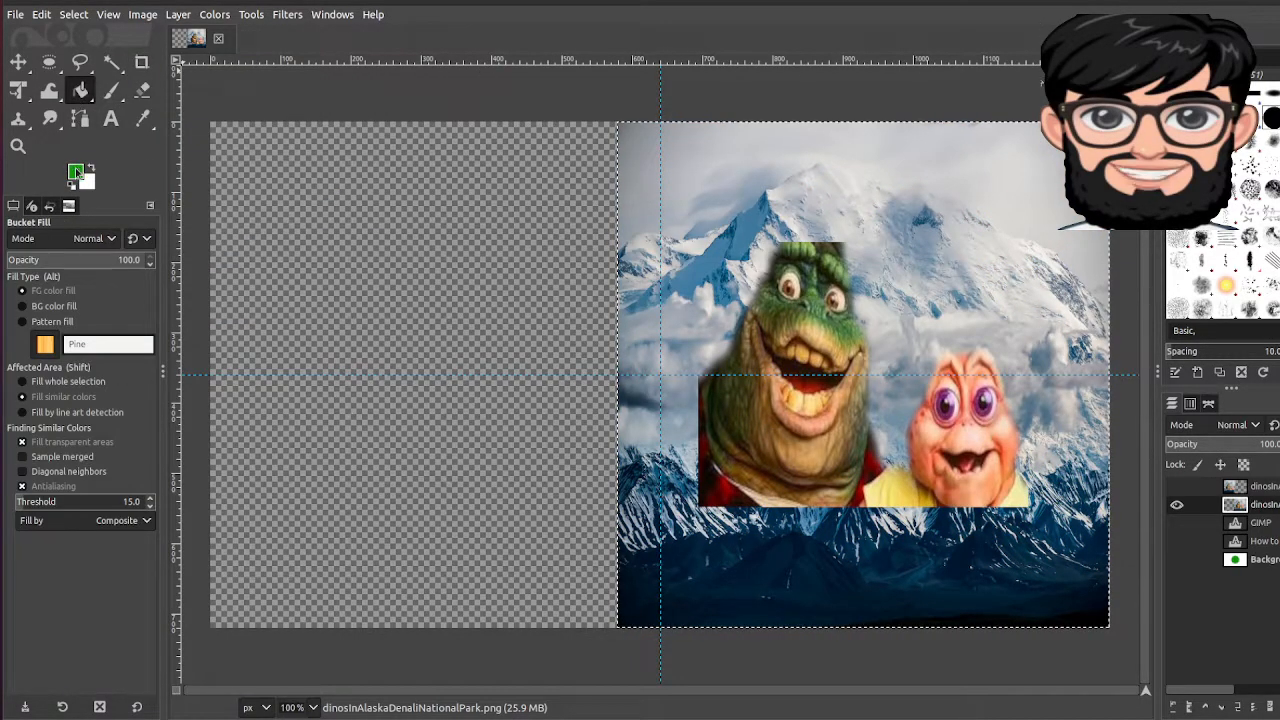
# Step: Set the foreground colour to teal and bucket-fill the sky in three spots
pyautogui.click(76, 172)
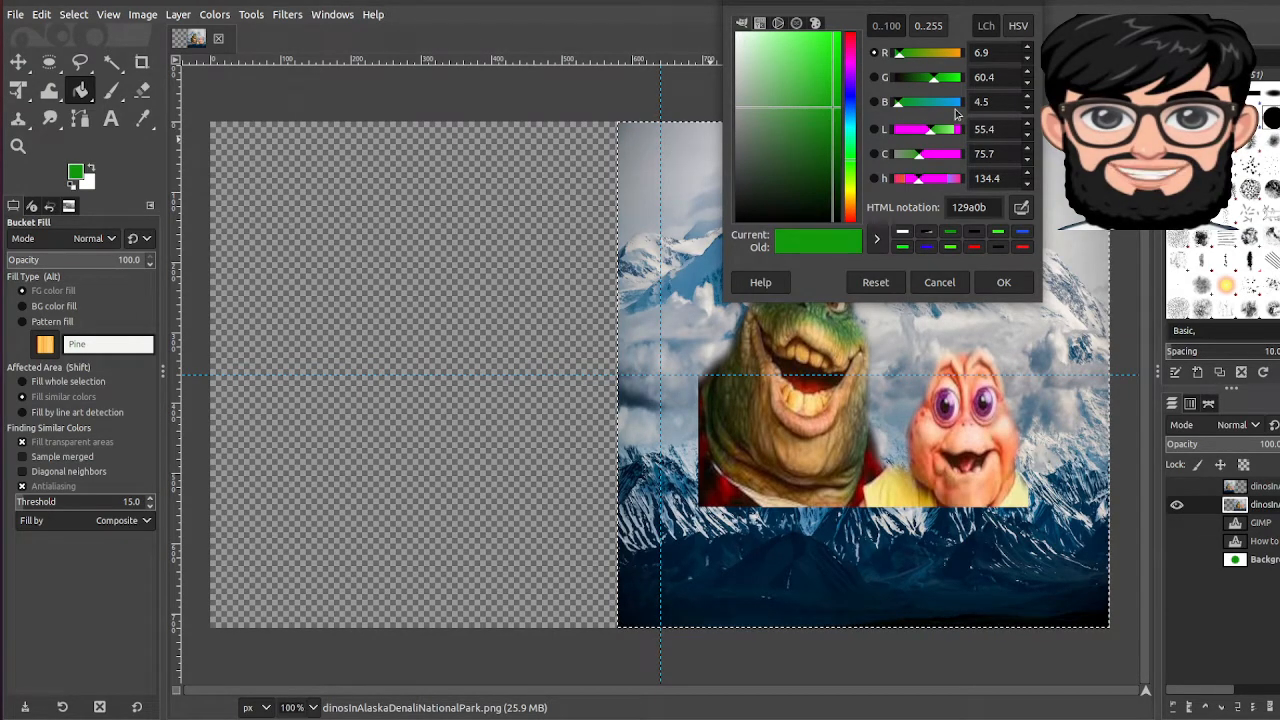
pyautogui.moveTo(850, 114); pyautogui.dragTo(825, 133)
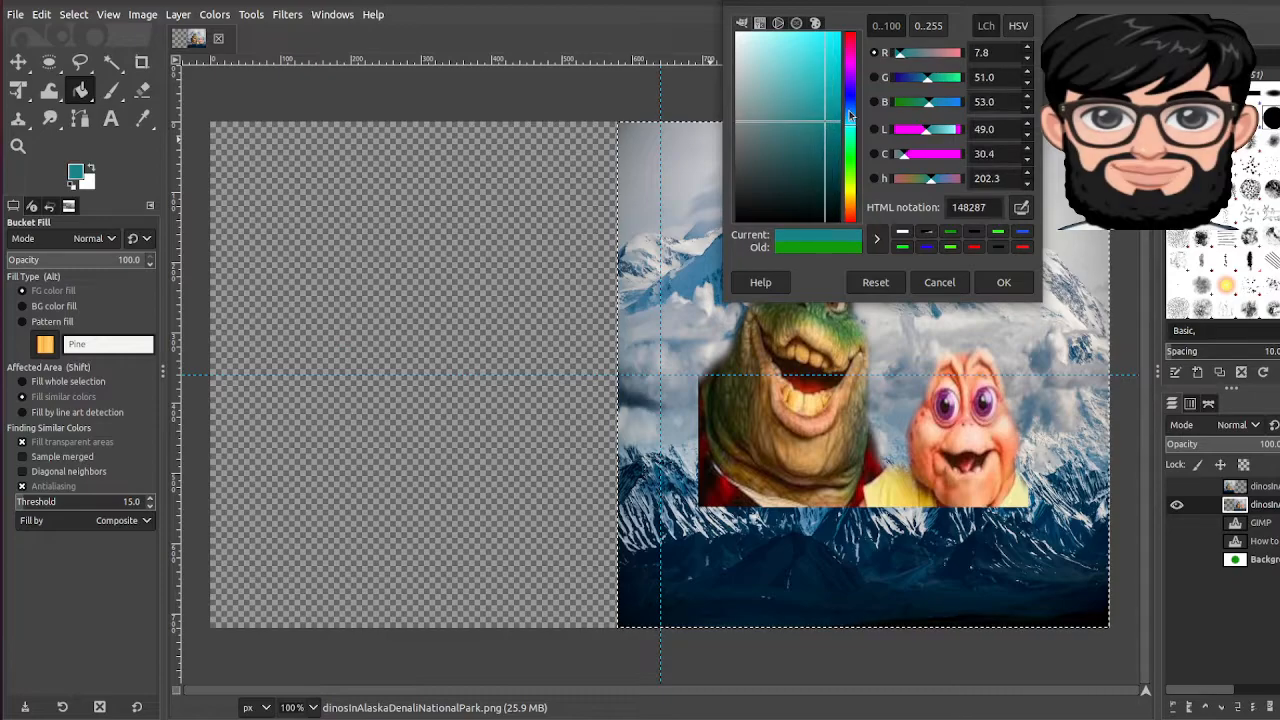
pyautogui.click(1003, 282)
pyautogui.click(690, 182)
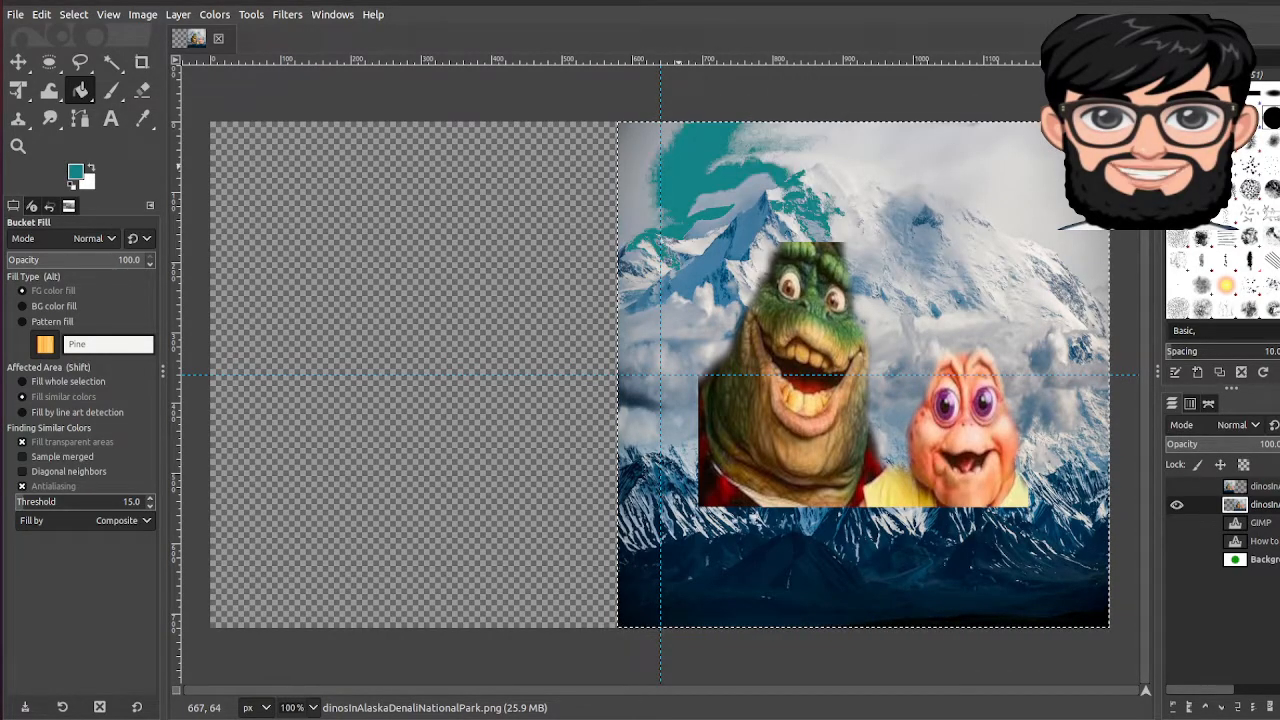
pyautogui.click(942, 167)
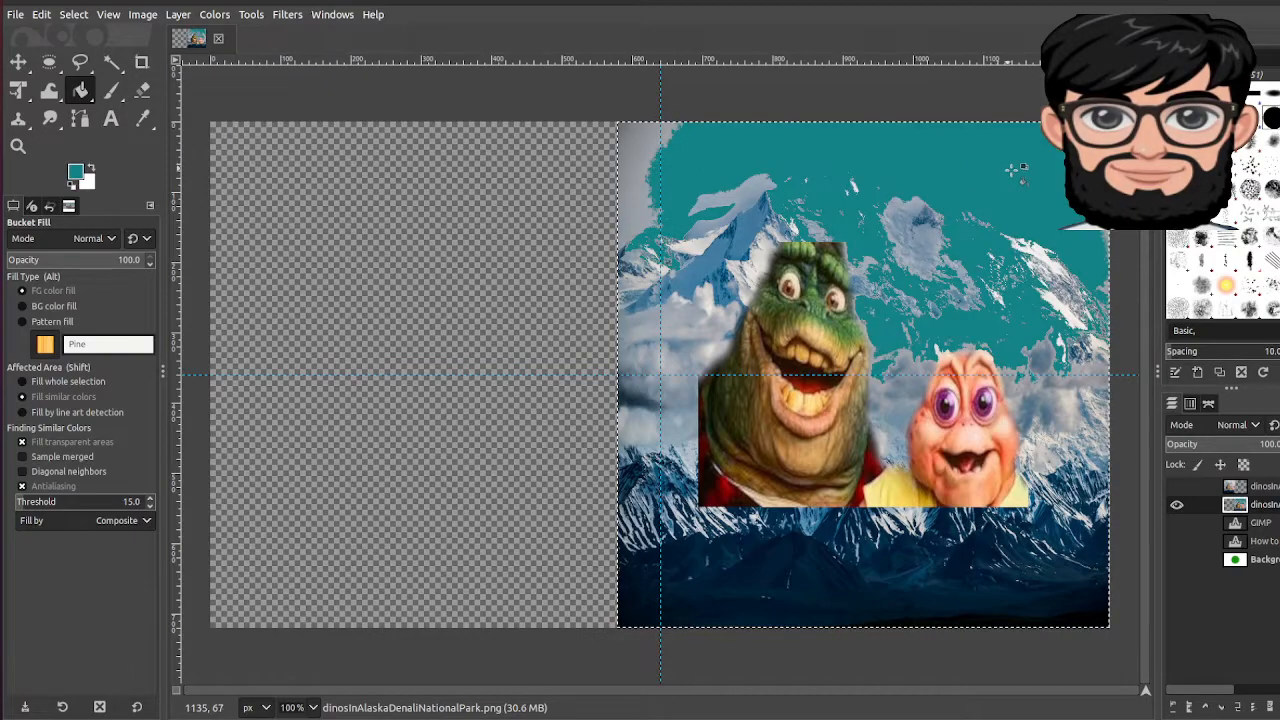
pyautogui.click(626, 130)
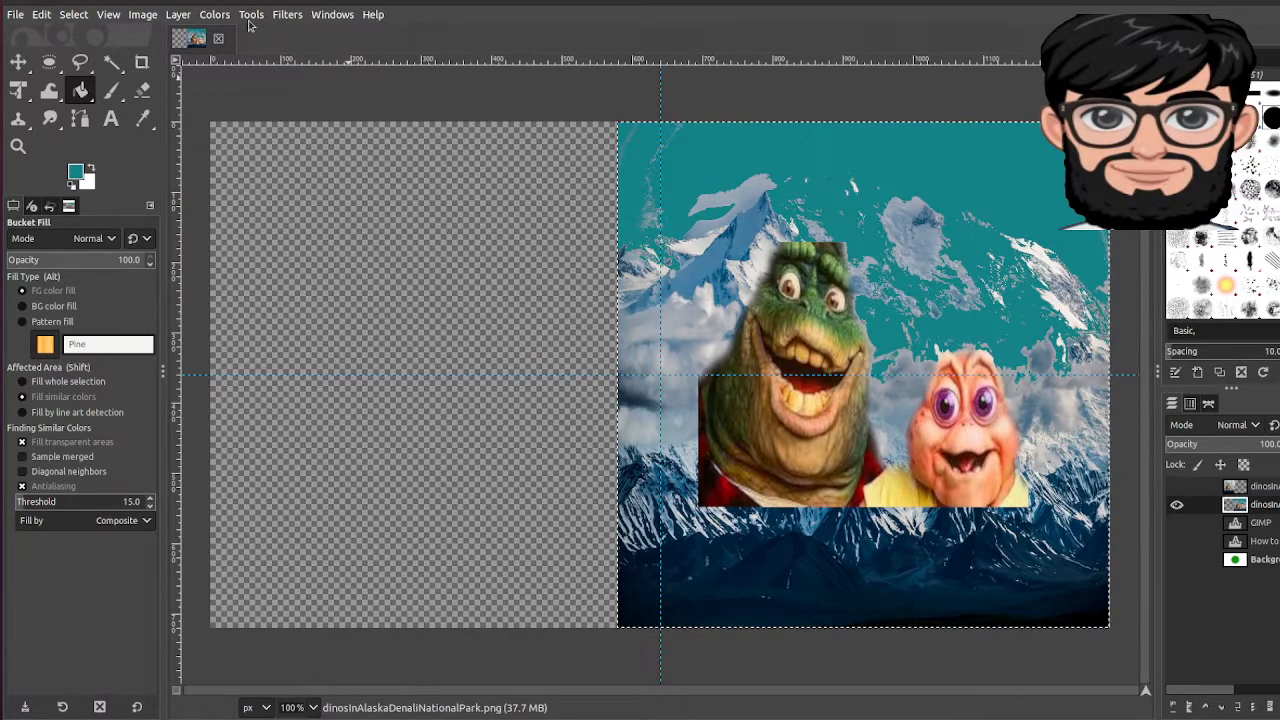
pyautogui.click(214, 14)
# Step: Apply Color Balance (74.7 red, 78.3 green, 61.1 blue) to the right photo and show the original layer
pyautogui.click(252, 31)
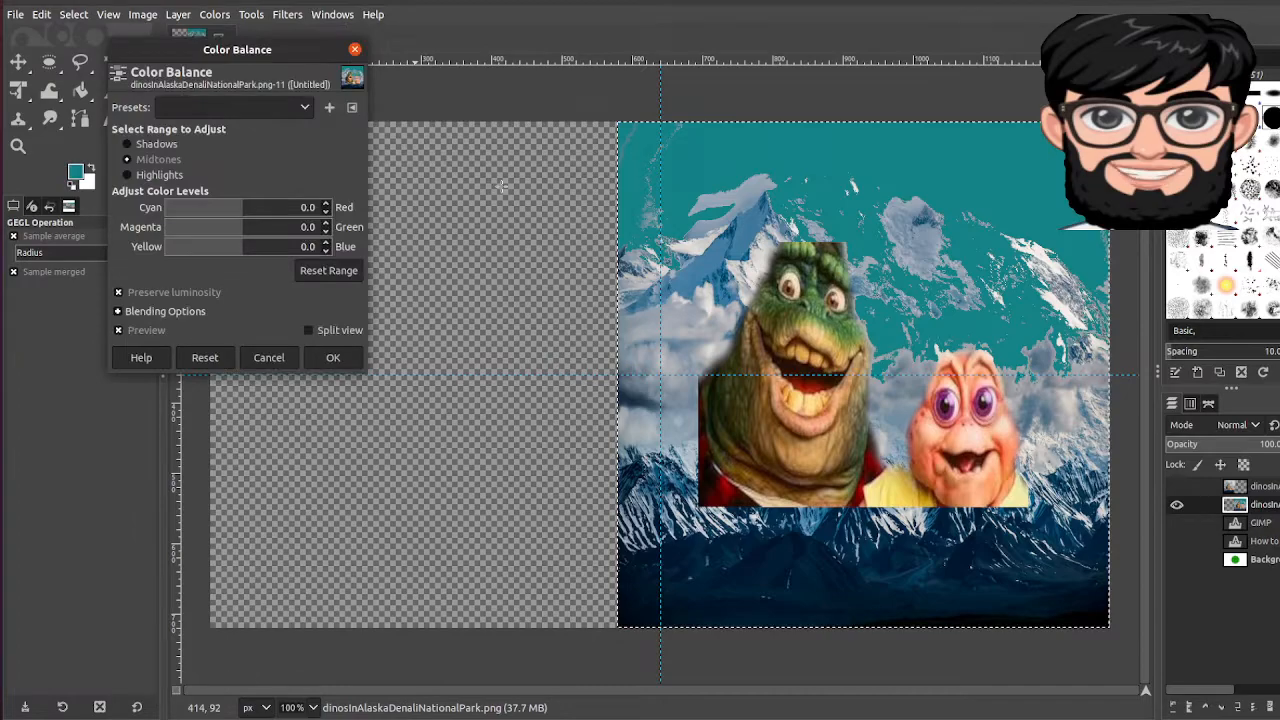
pyautogui.moveTo(259, 208); pyautogui.dragTo(289, 248)
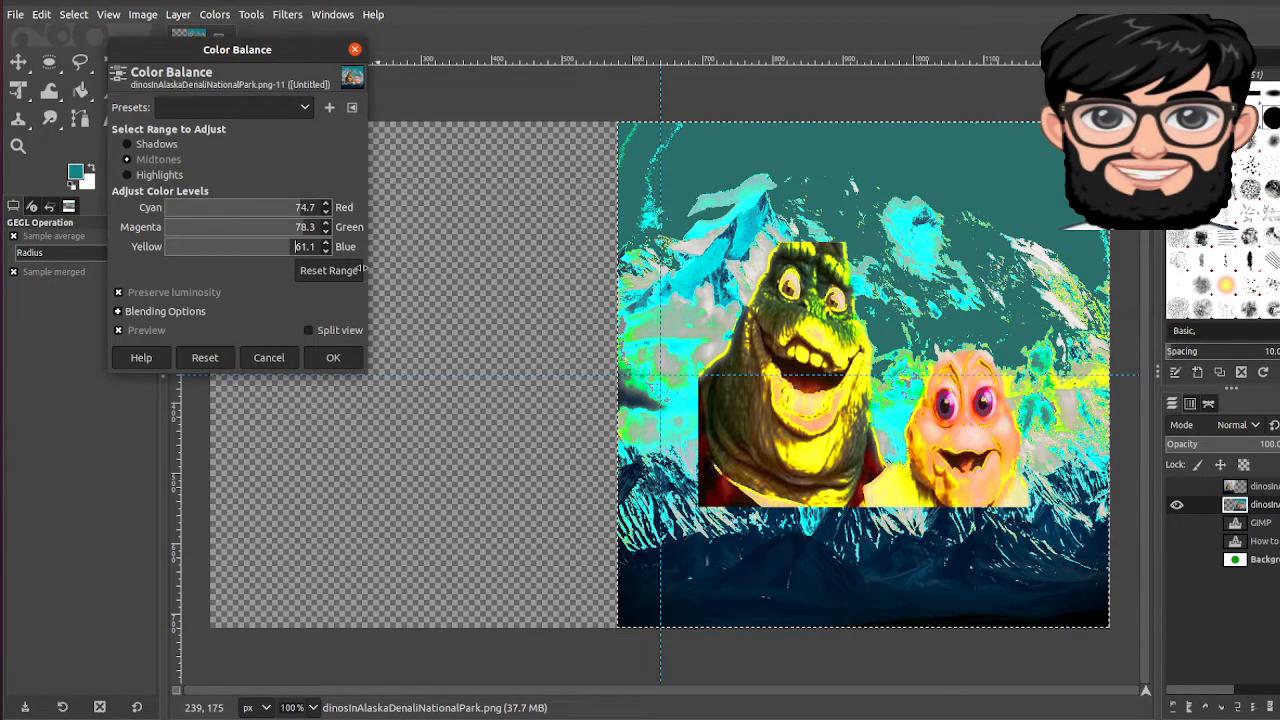
pyautogui.click(333, 357)
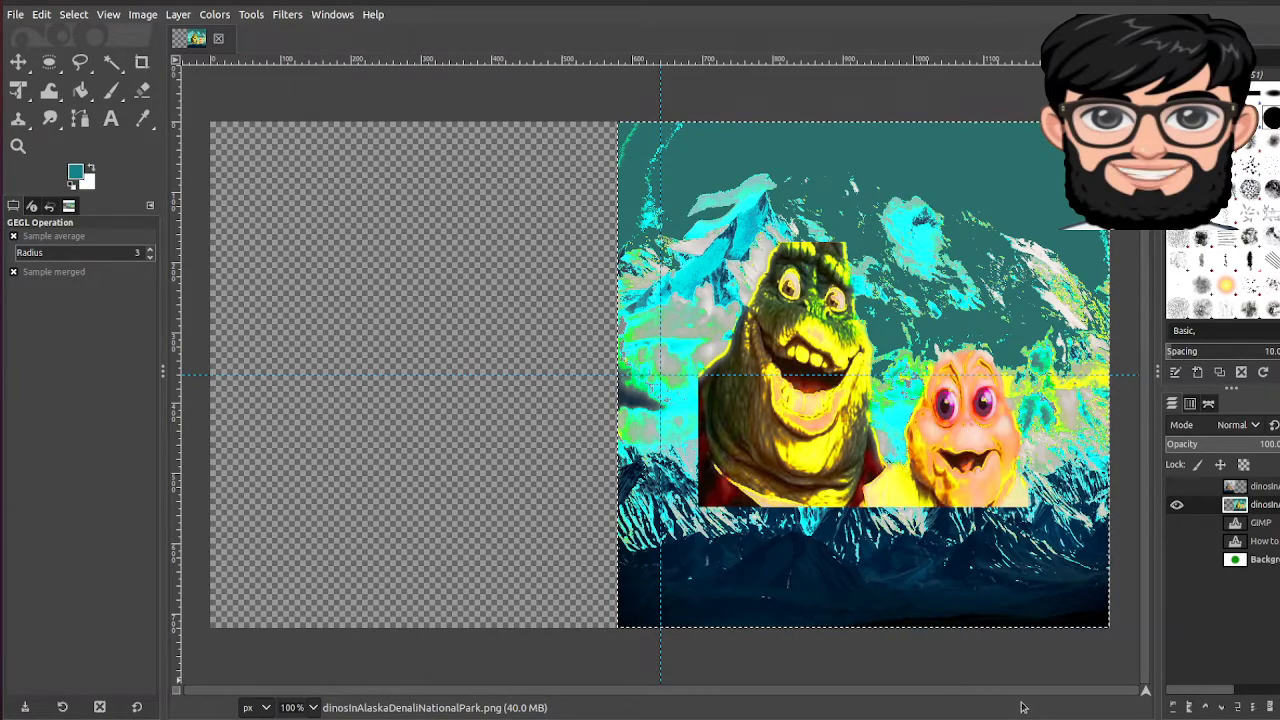
pyautogui.click(1177, 486)
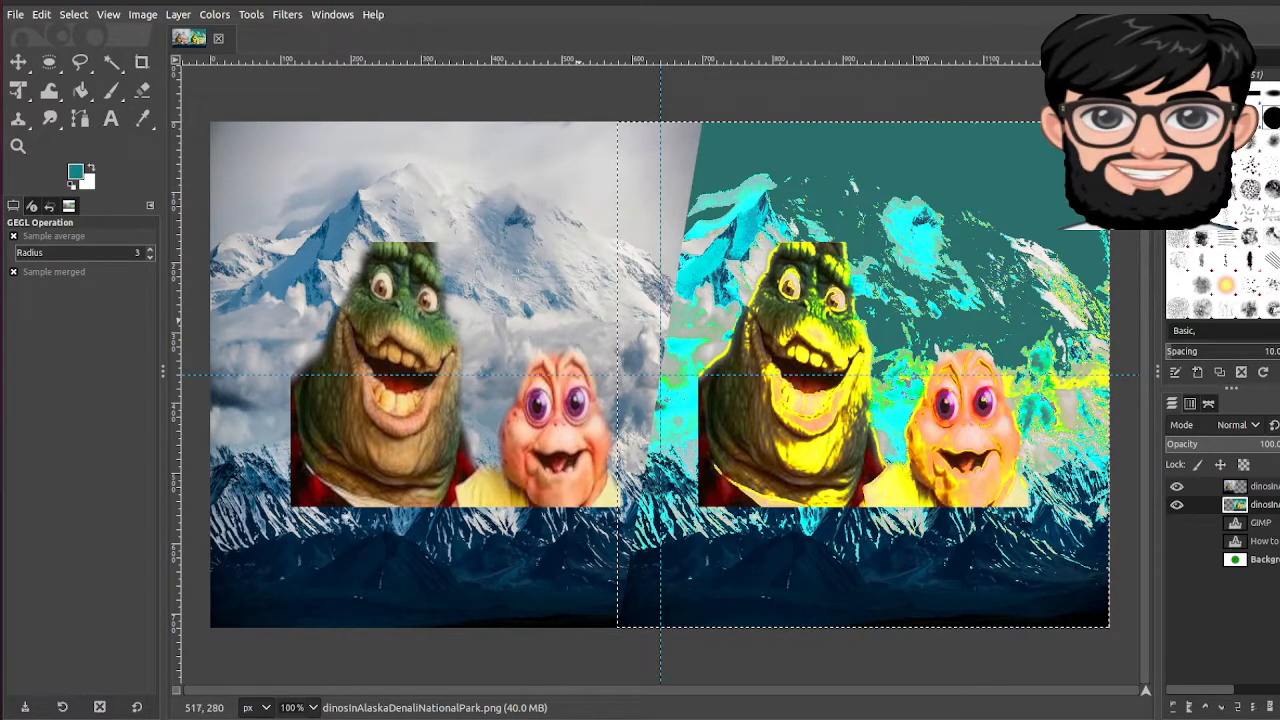
# Step: Switch to the Paintbrush, undo a teal test line, and set the foreground to pure red ff0000
pyautogui.click(111, 90)
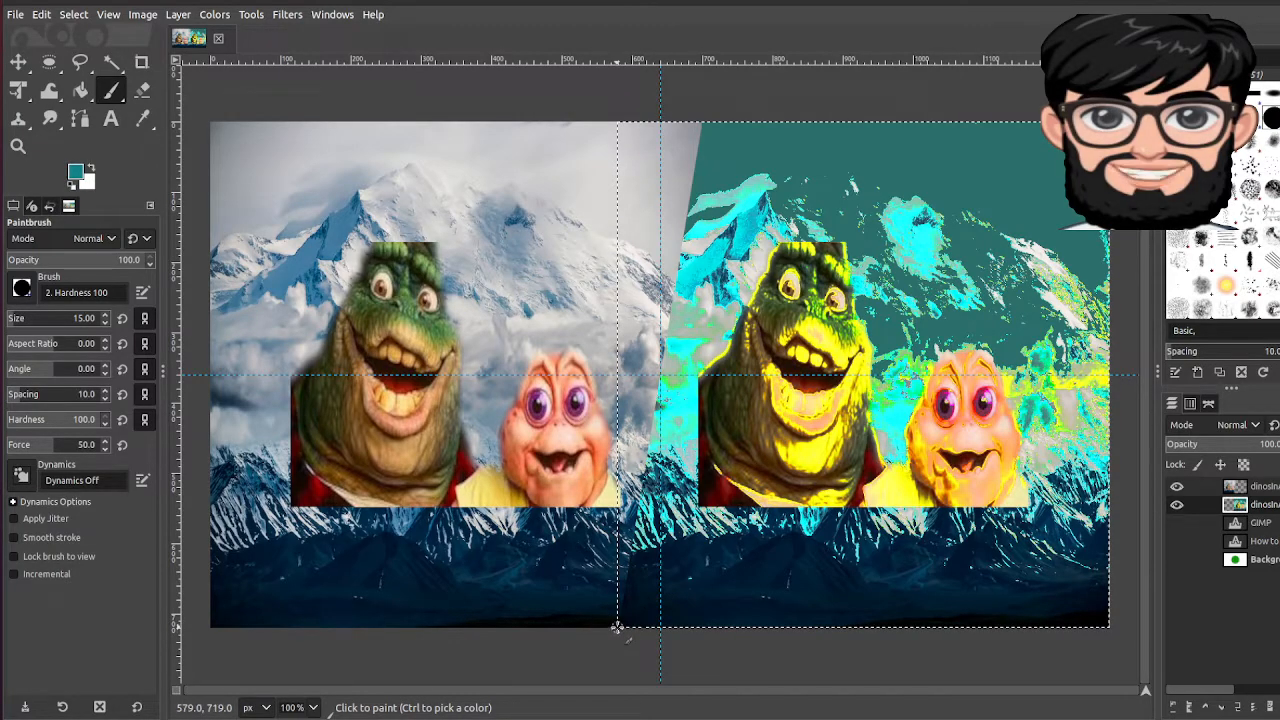
pyautogui.keyDown('shift'); pyautogui.click(703, 121); pyautogui.keyUp('shift')
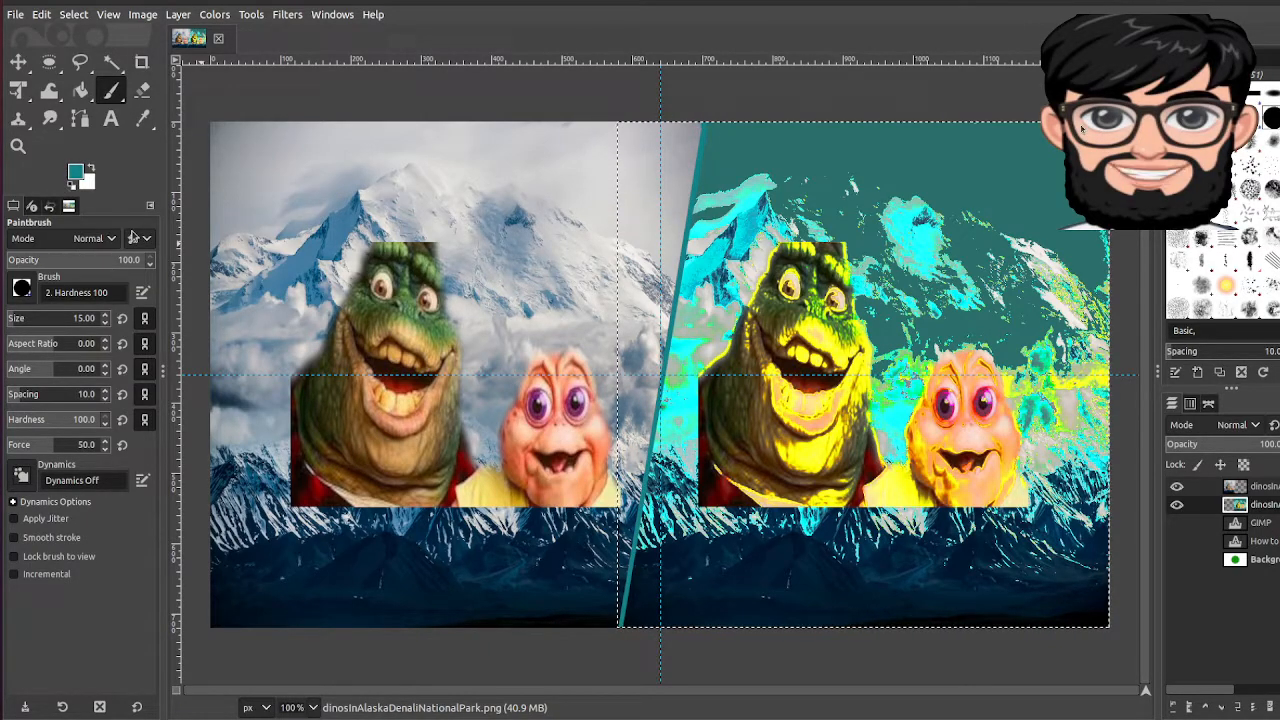
pyautogui.hotkey('ctrl', 'z')
pyautogui.click(75, 172)
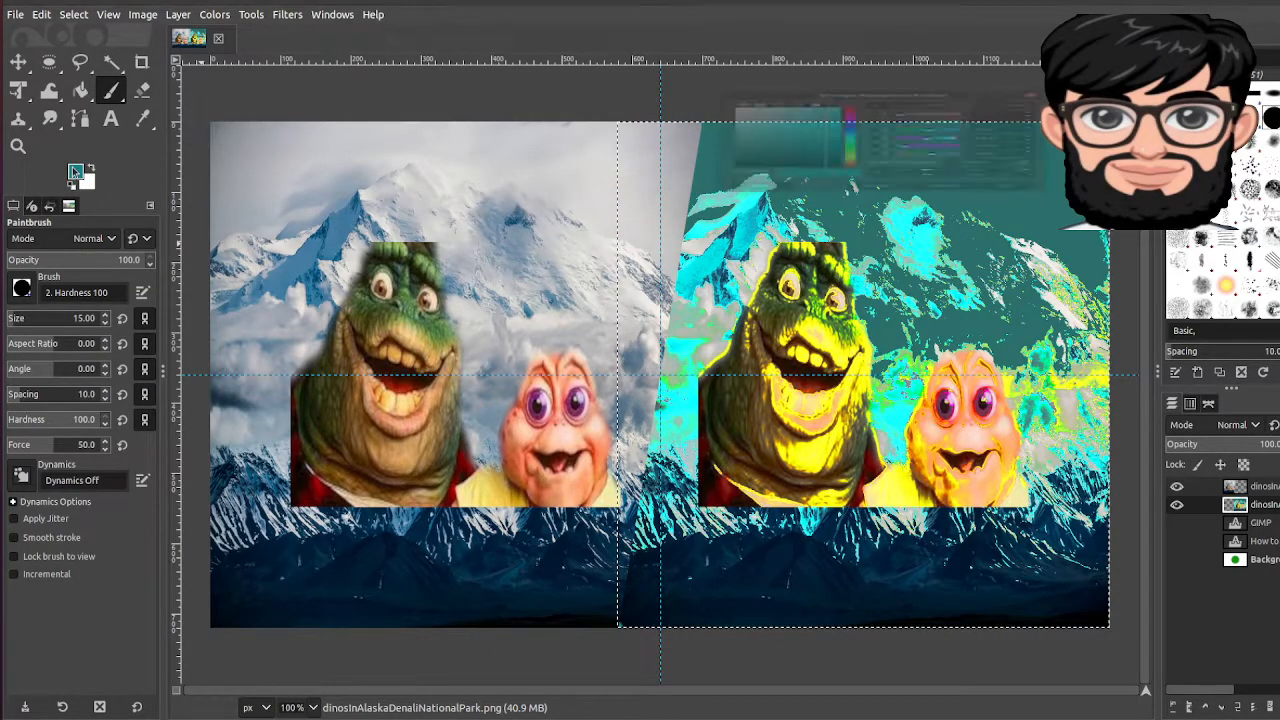
pyautogui.click(850, 40)
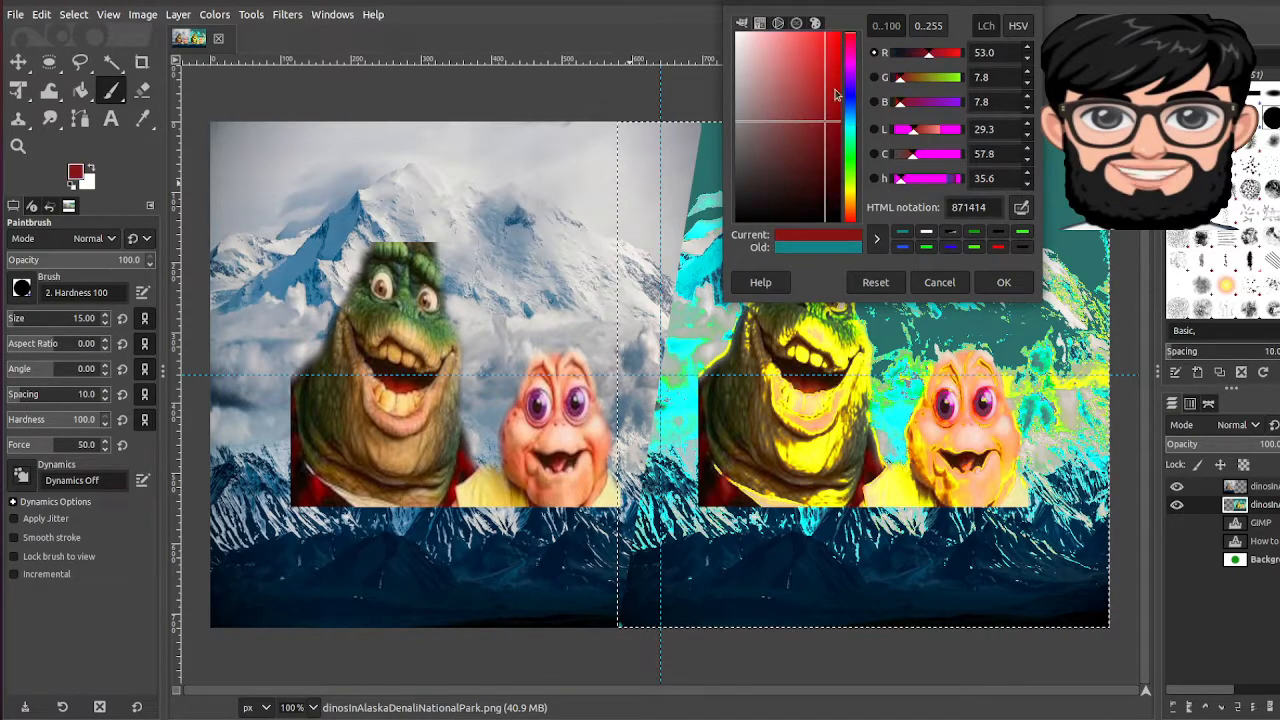
pyautogui.click(1006, 283)
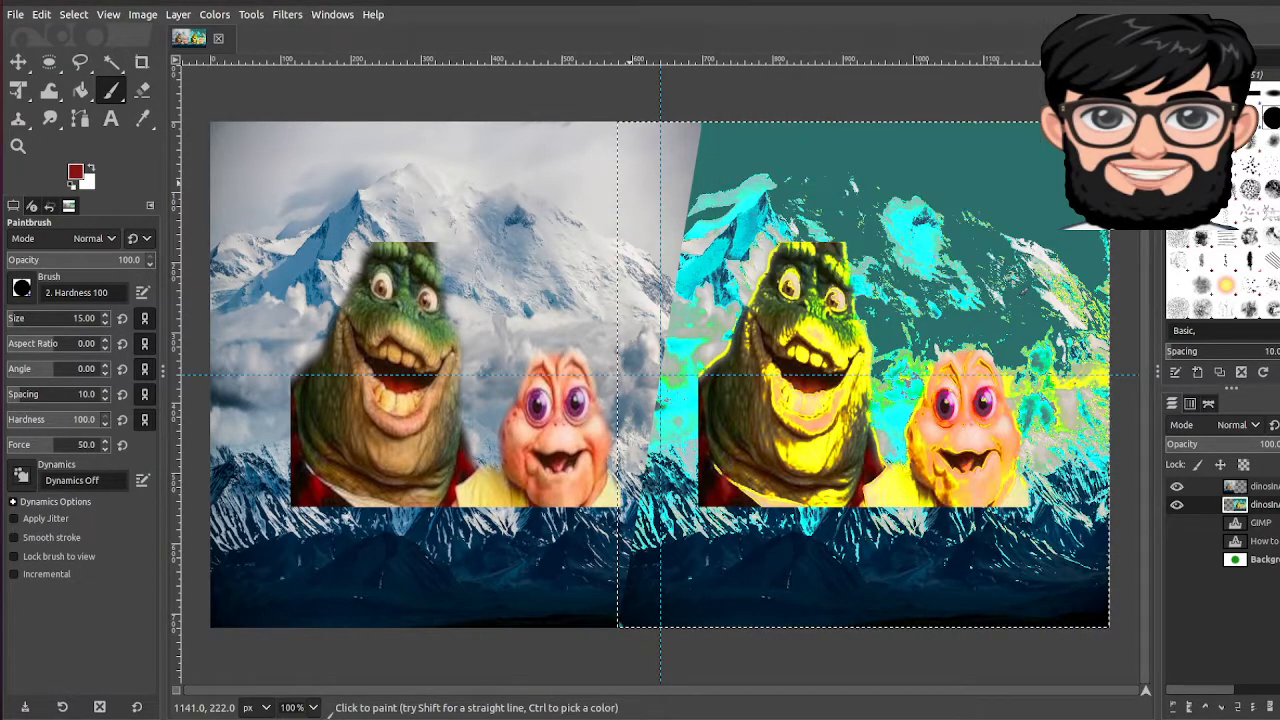
pyautogui.click(75, 172)
pyautogui.click(824, 34)
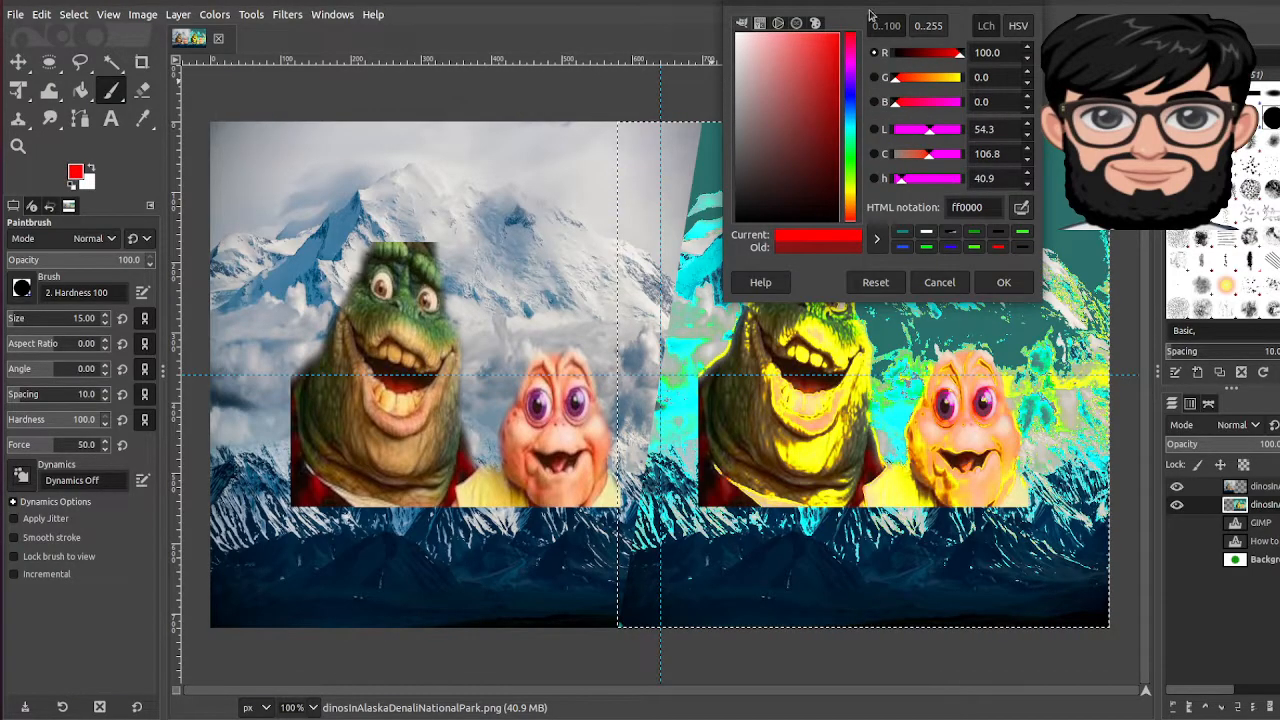
pyautogui.click(1004, 282)
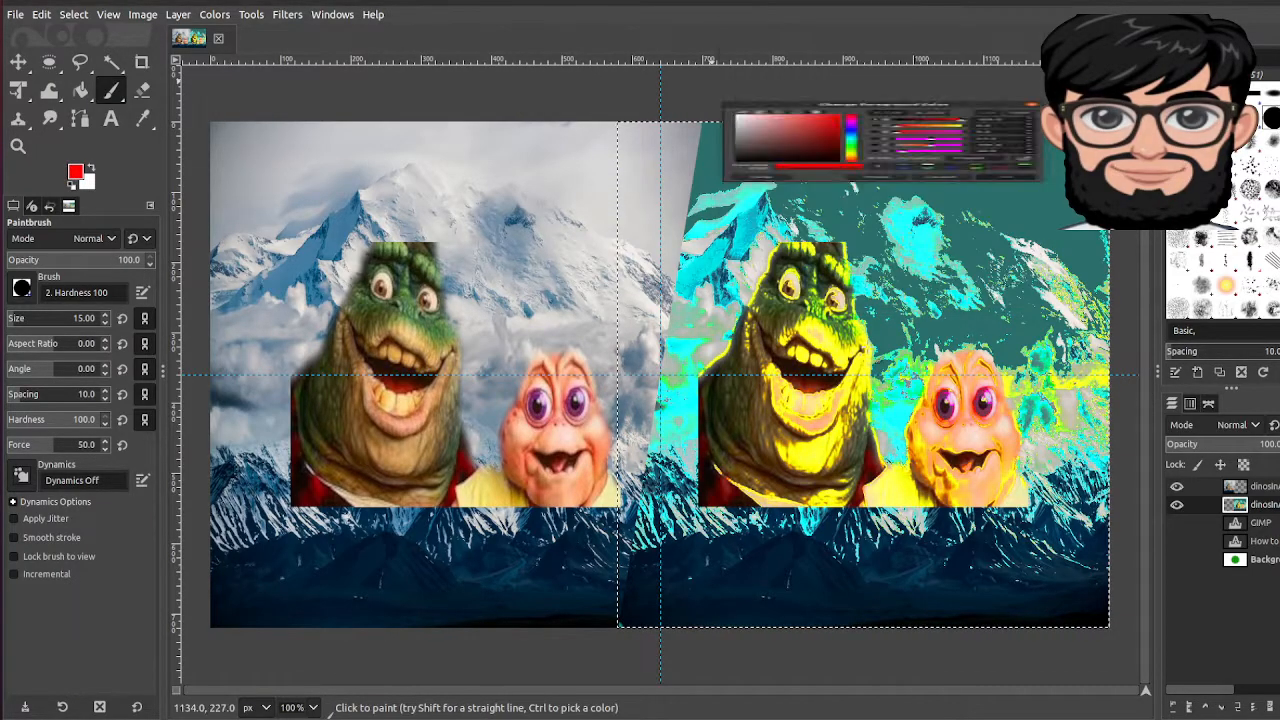
# Step: Enlarge the brush and paint a thick red diagonal line from the bottom edge to the top
pyautogui.click(24, 291)
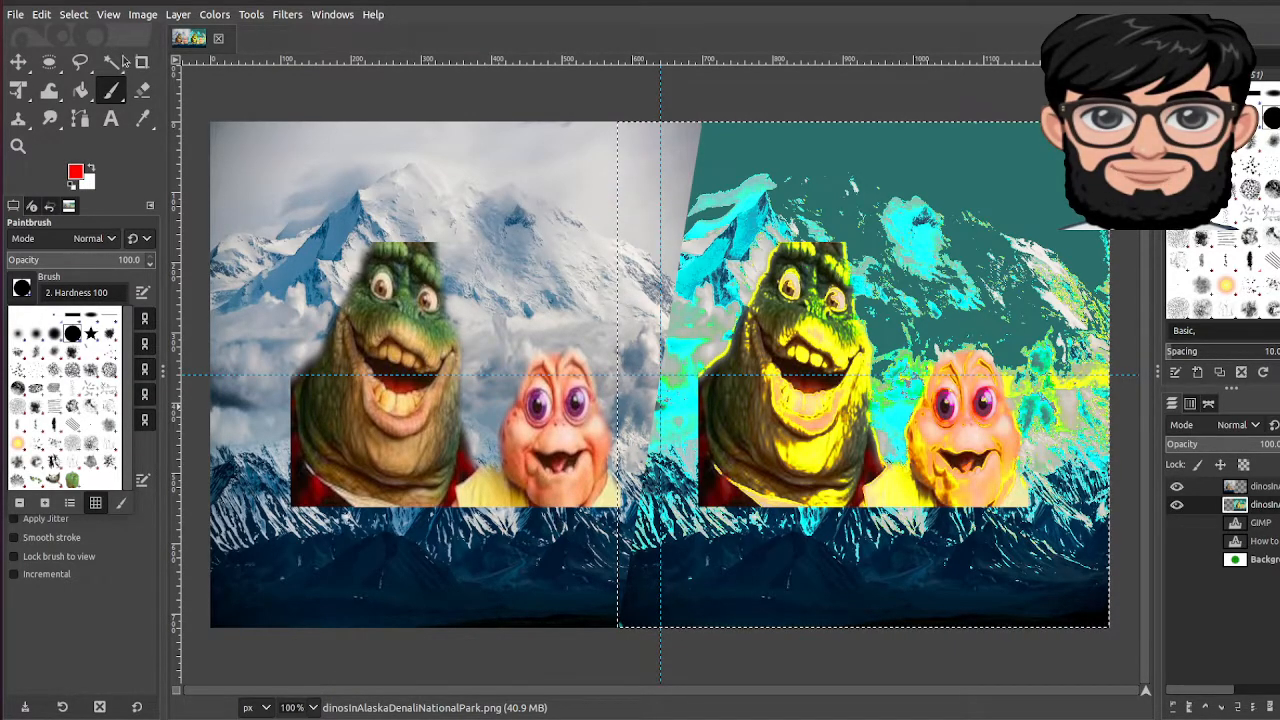
pyautogui.click(612, 598)
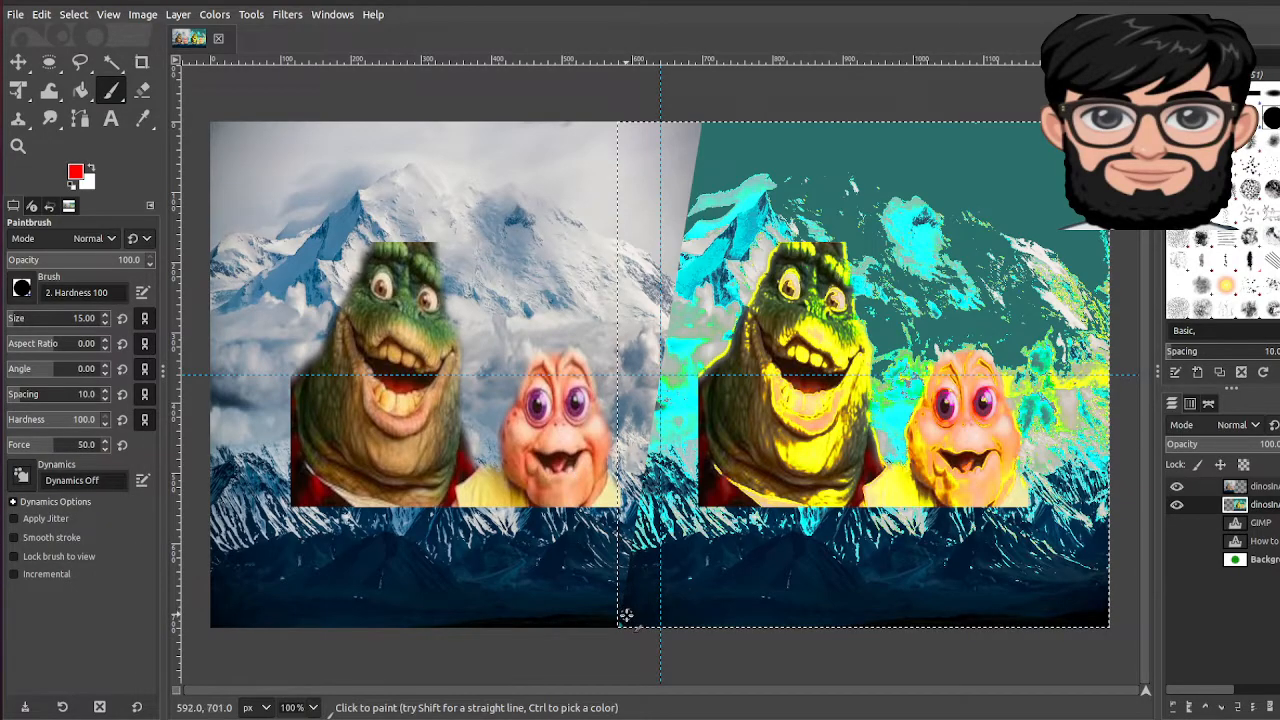
pyautogui.press(']')
pyautogui.press(']')
pyautogui.press(']')
pyautogui.press(']')
pyautogui.press(']')
pyautogui.press(']')
pyautogui.press(']')
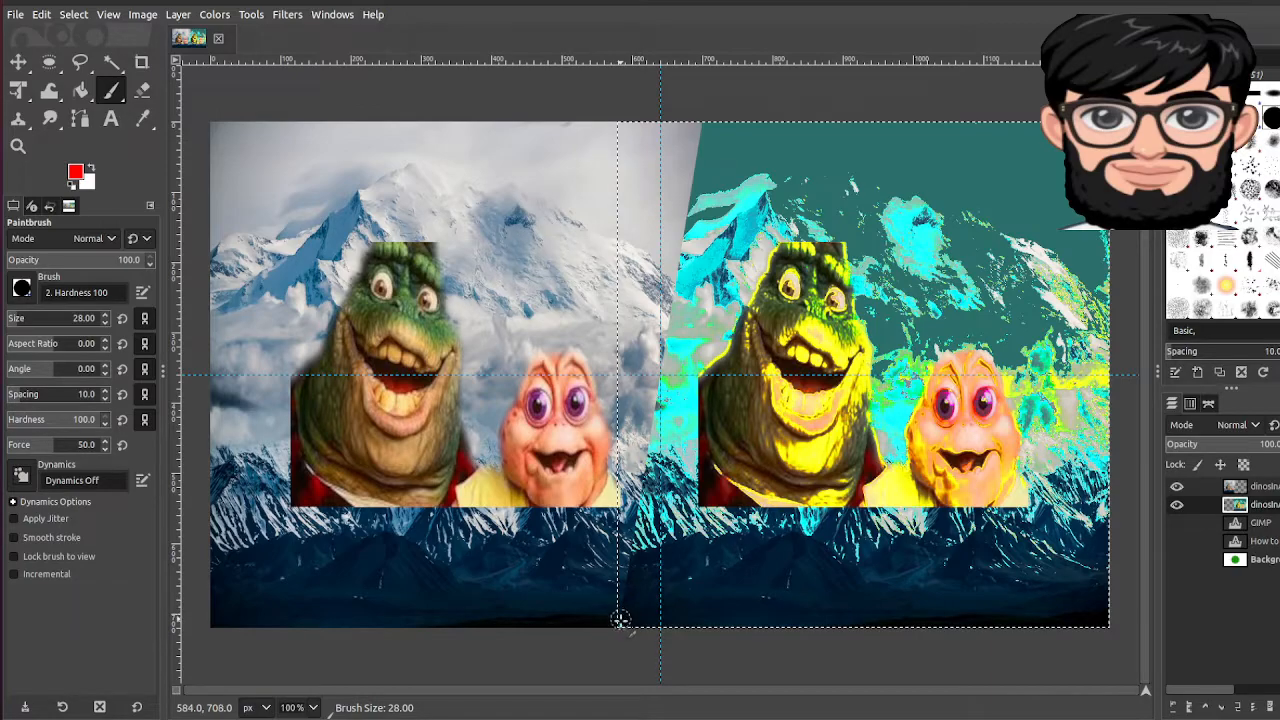
pyautogui.click(621, 620)
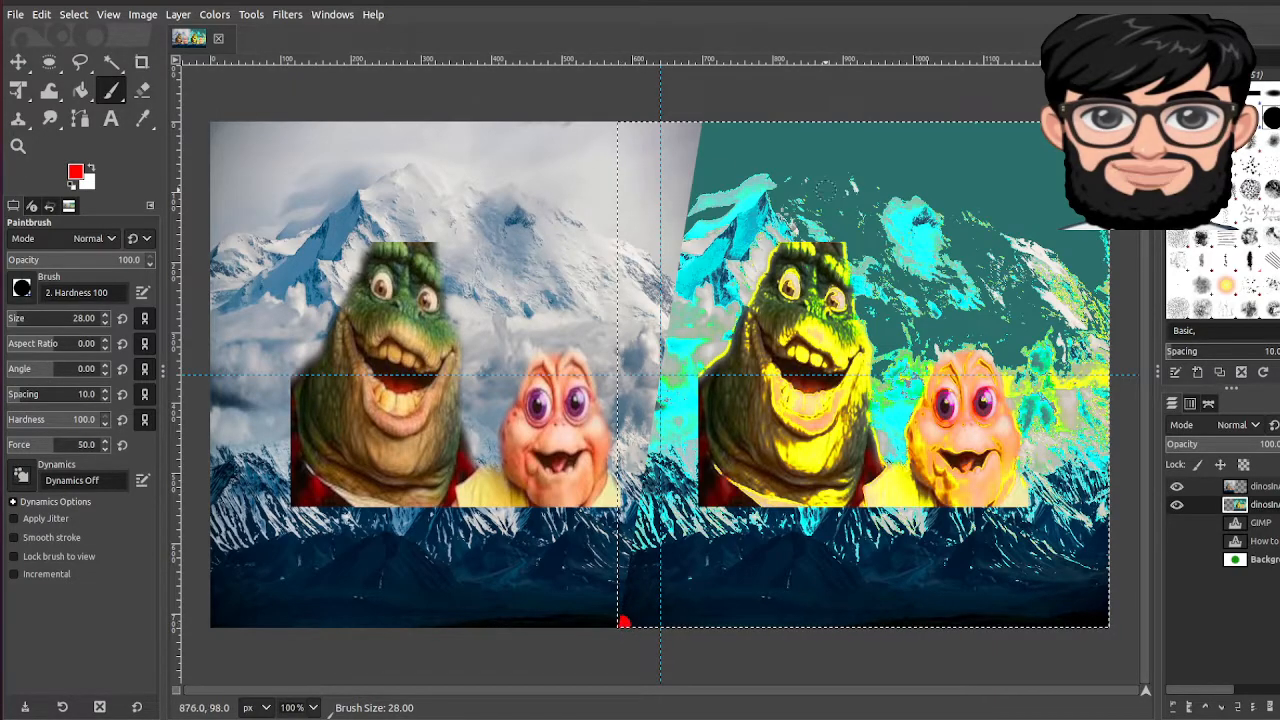
pyautogui.keyDown('shift'); pyautogui.click(703, 121); pyautogui.keyUp('shift')
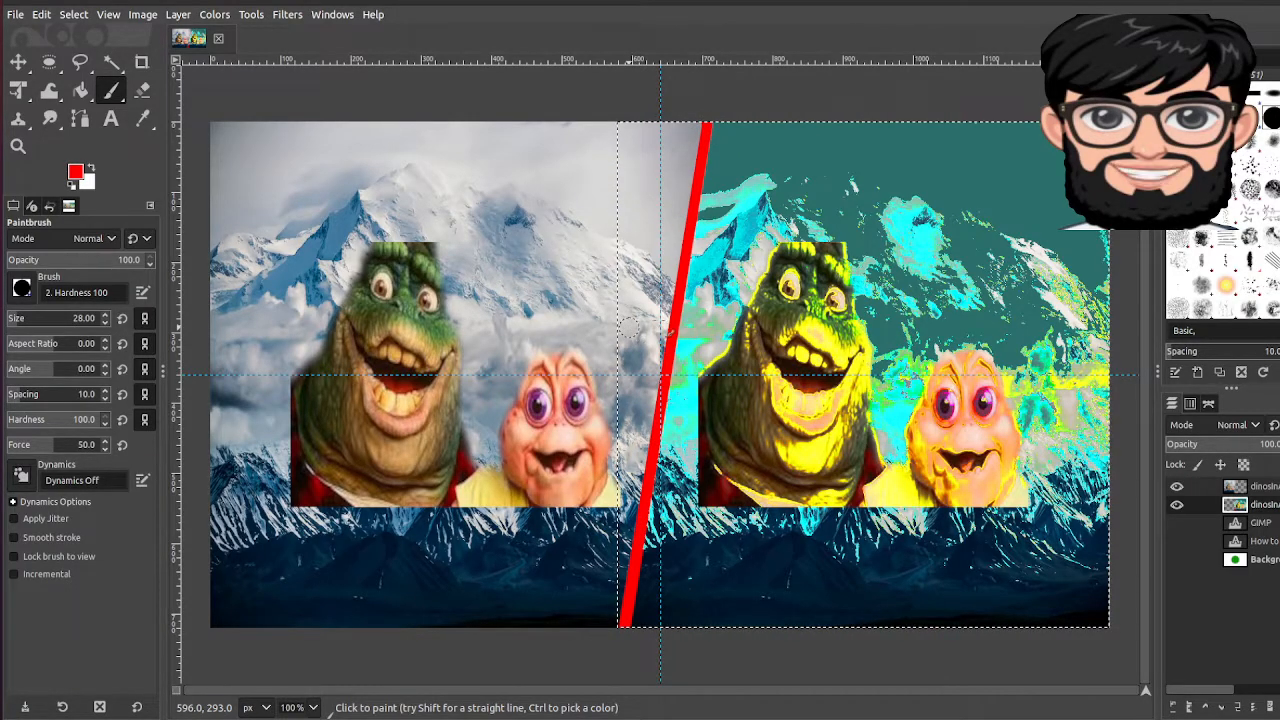
# Step: Make the GIMP text, title text and Background layers visible again
pyautogui.click(1177, 522)
pyautogui.click(1177, 541)
pyautogui.click(1177, 559)
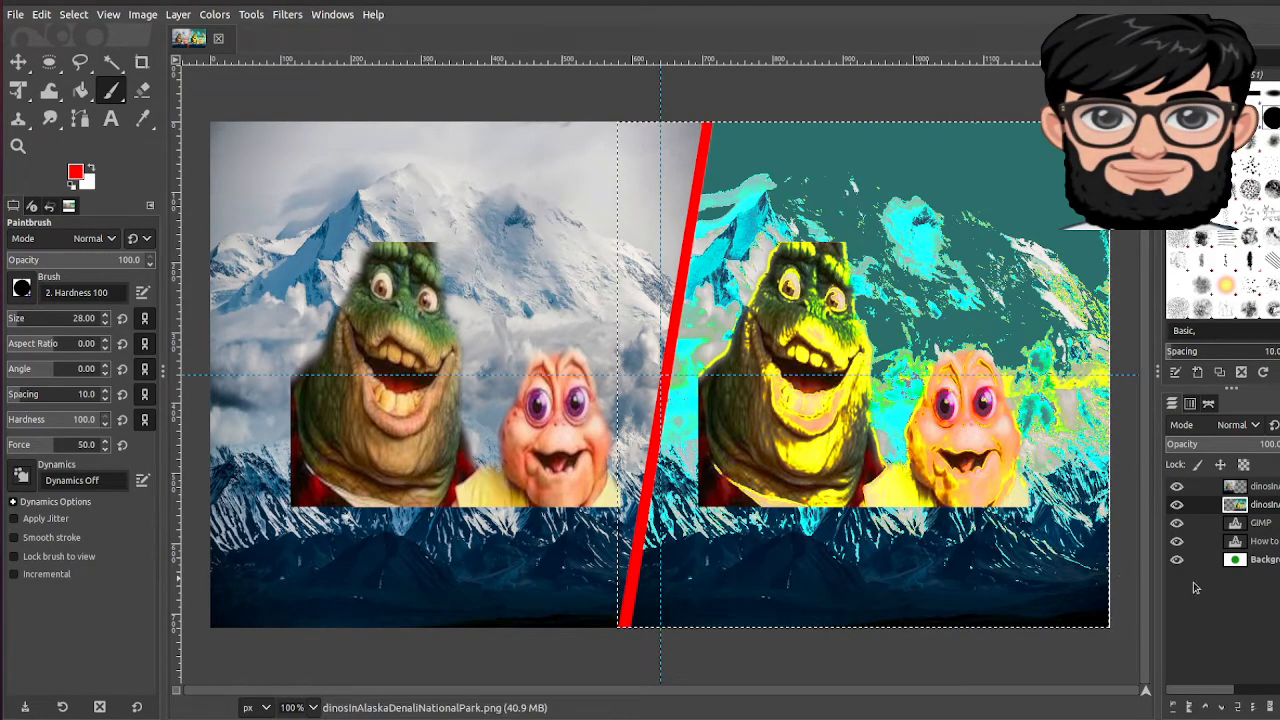
# Step: Reorder layers so GIMP text, title text and Background sit above both dinosaur photo layers
pyautogui.moveTo(1240, 524); pyautogui.dragTo(1240, 486)
pyautogui.moveTo(1250, 540); pyautogui.dragTo(1250, 506)
pyautogui.moveTo(1252, 566); pyautogui.dragTo(1240, 520)
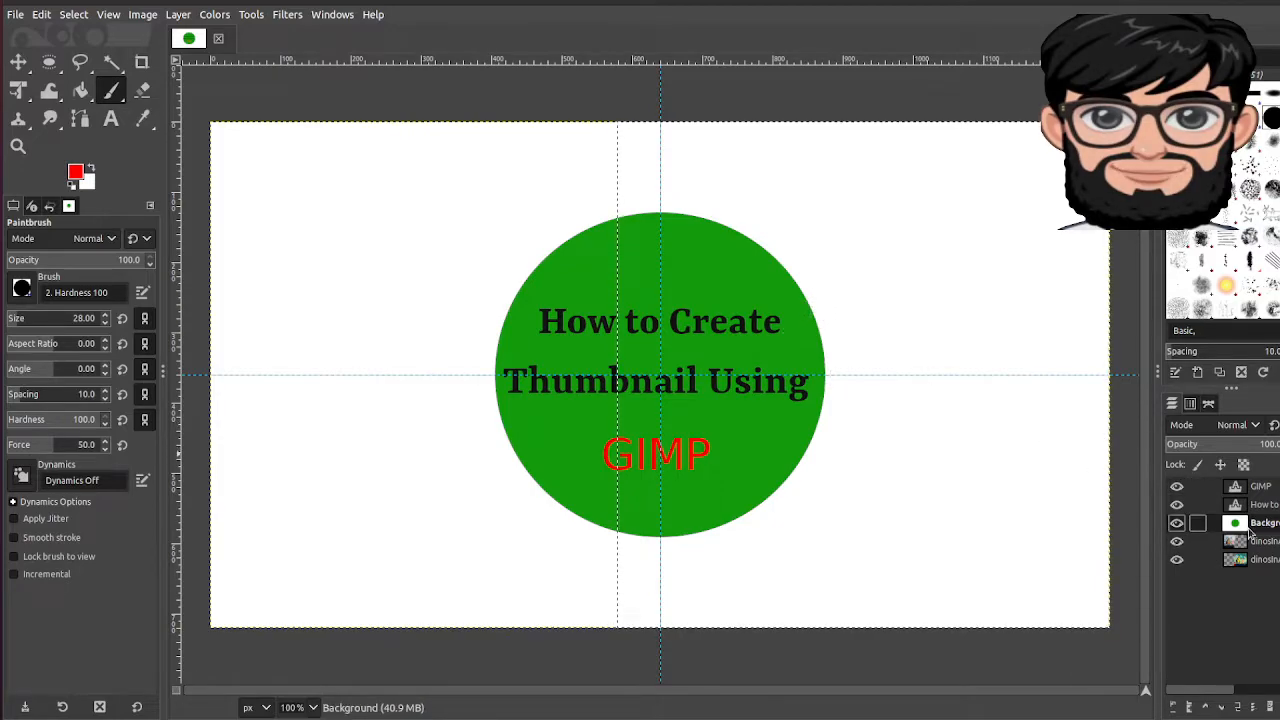
pyautogui.rightClick(1250, 534)
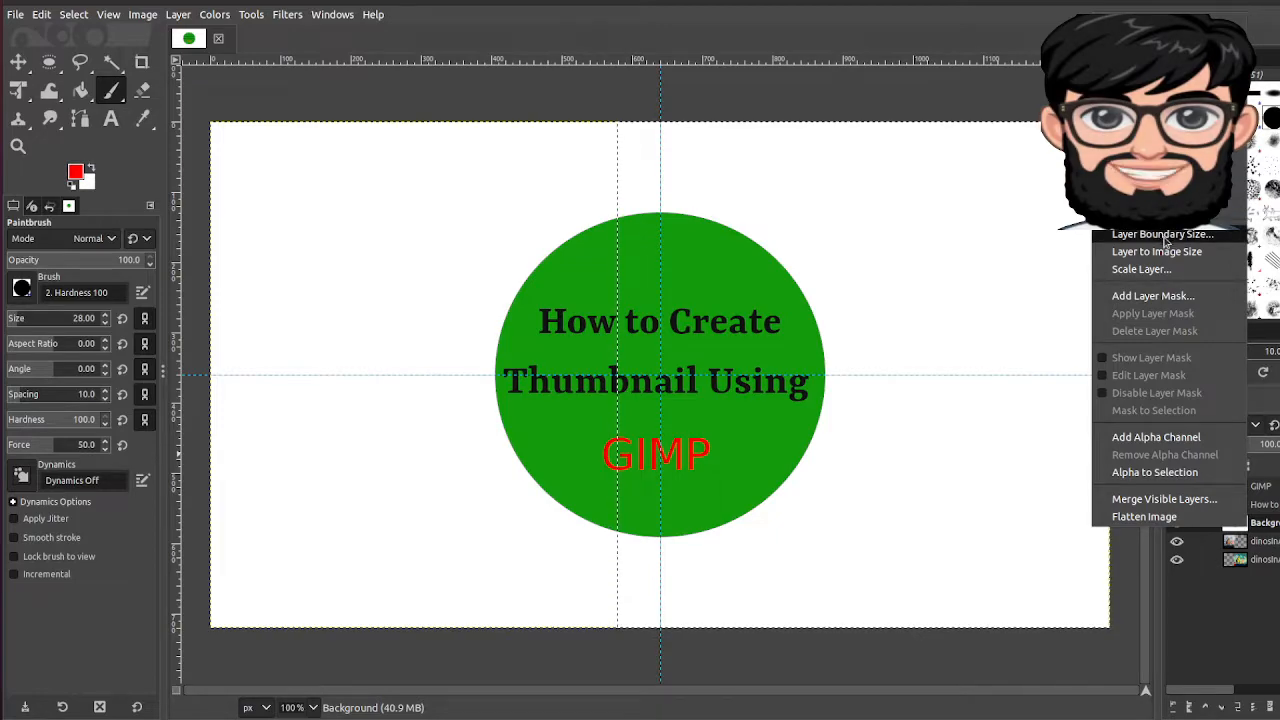
# Step: Cancel the Add Layer Mask dialog, dismiss the canvas menu, and open the Create a New Image dialog
pyautogui.click(1165, 298)
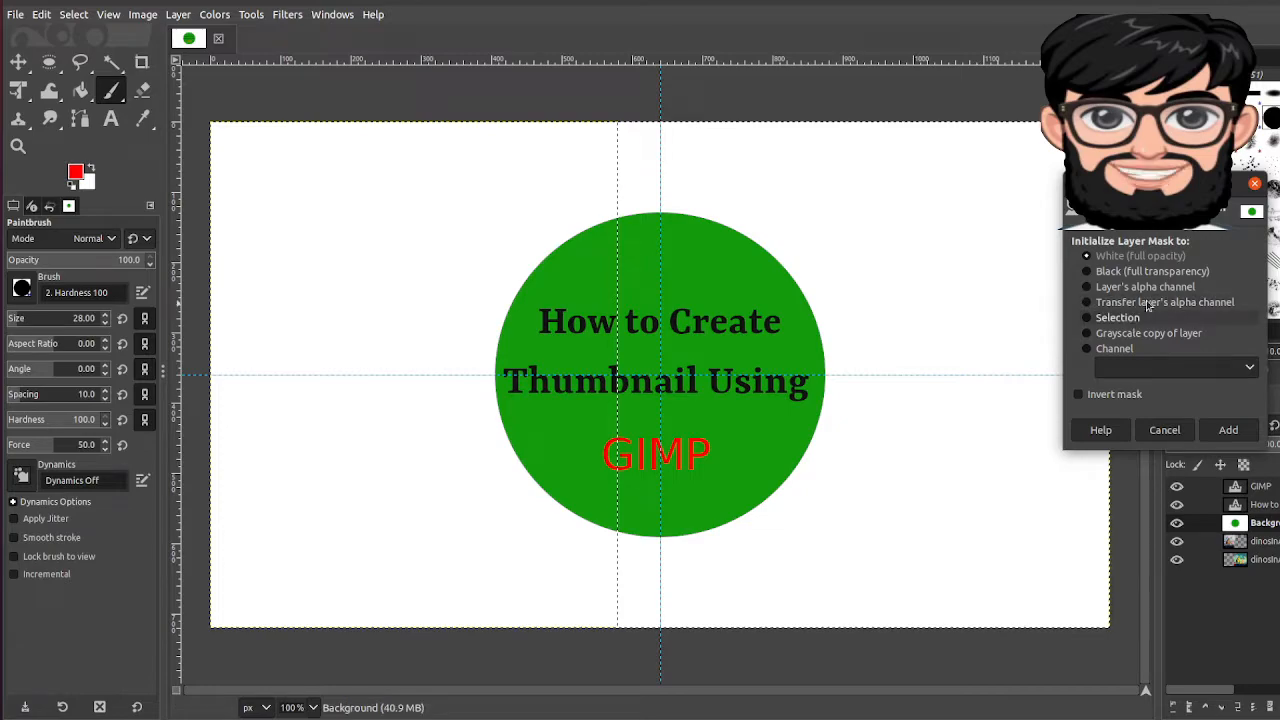
pyautogui.click(1164, 430)
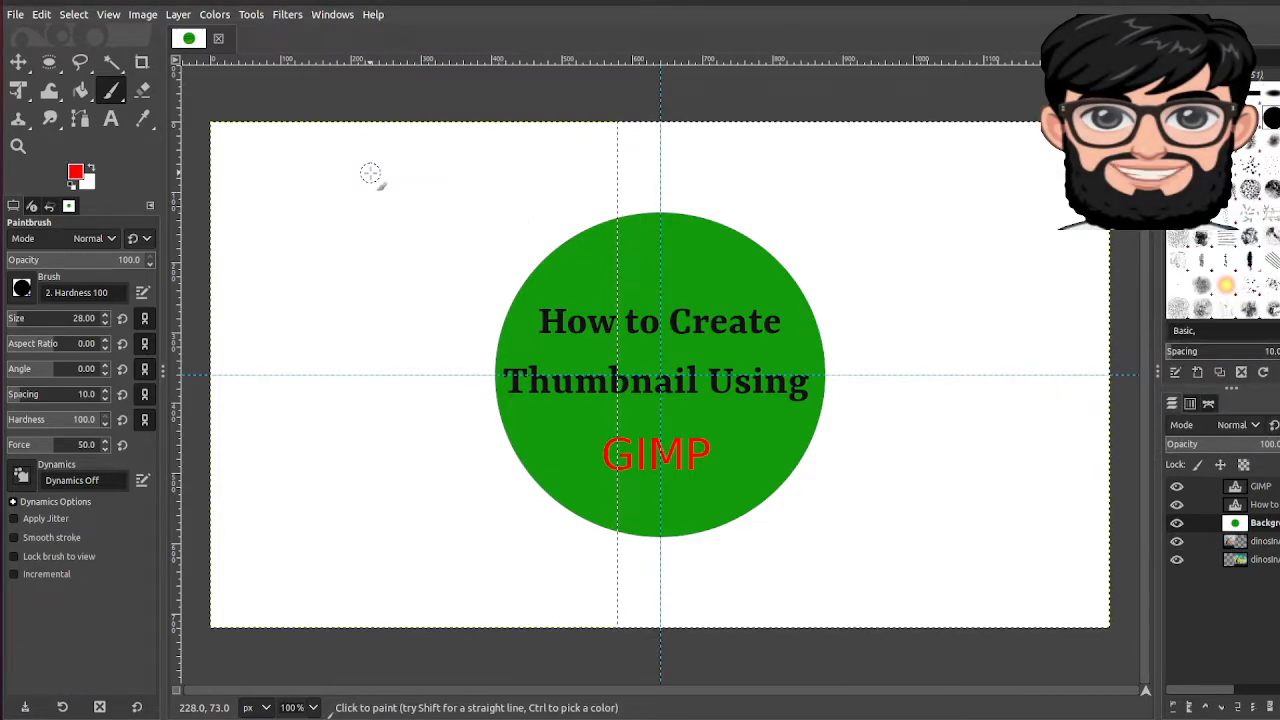
pyautogui.rightClick(297, 264)
pyautogui.moveTo(345, 373)
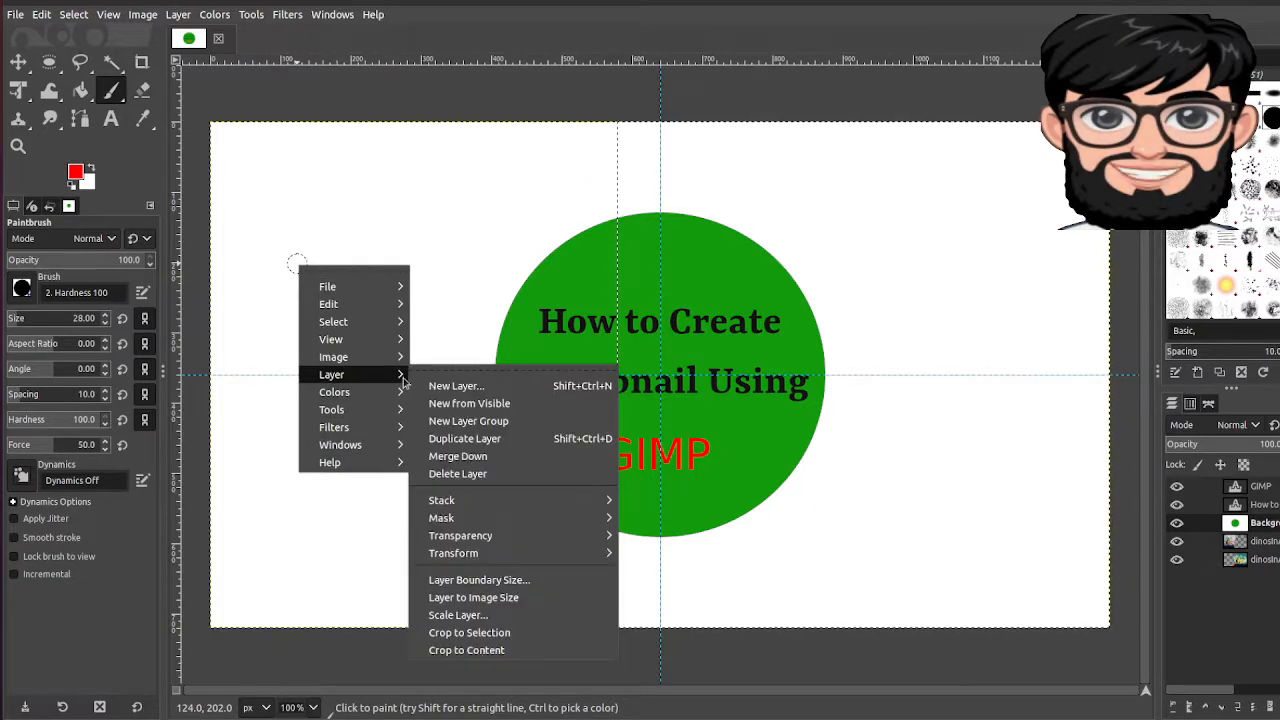
pyautogui.moveTo(568, 540)
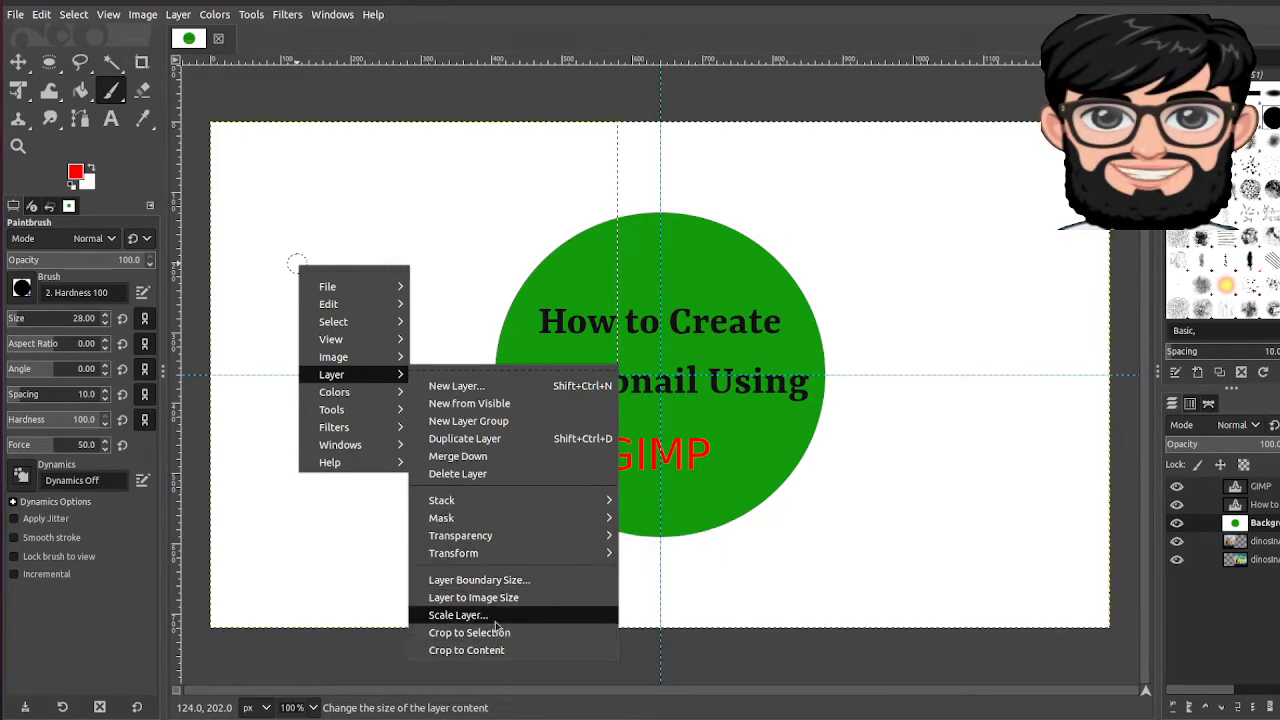
pyautogui.click(895, 523)
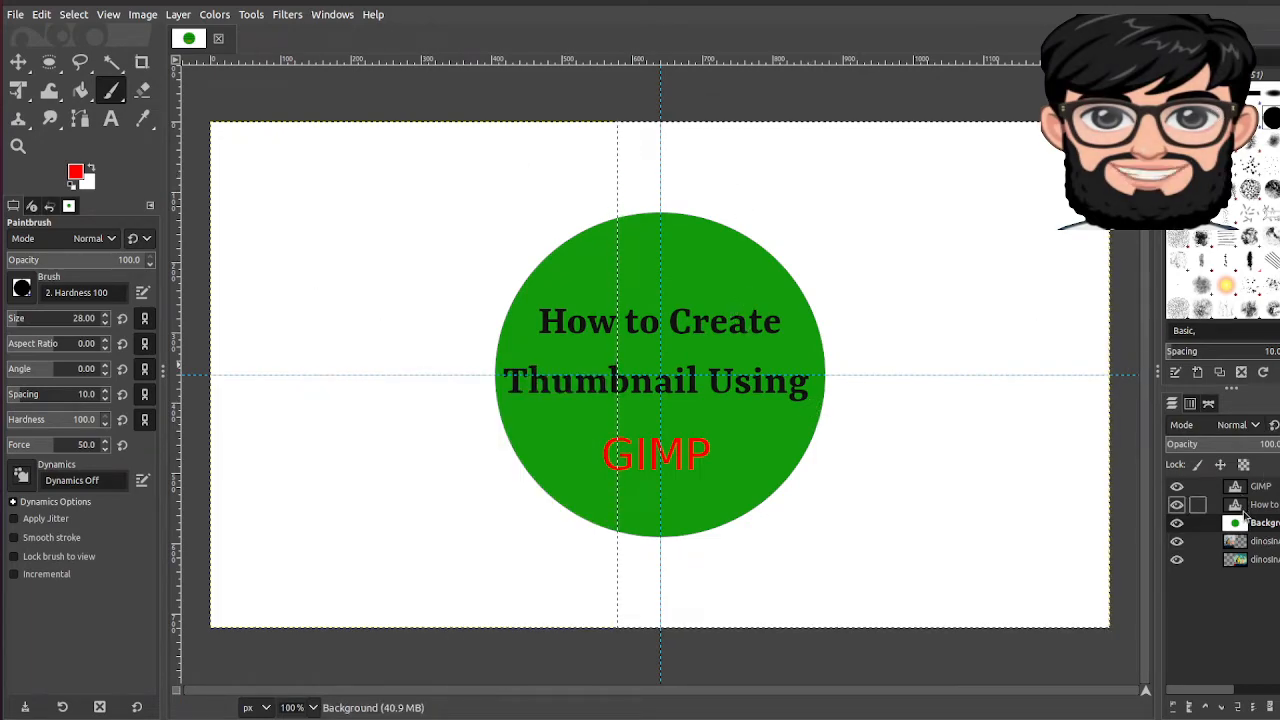
pyautogui.click(13, 15)
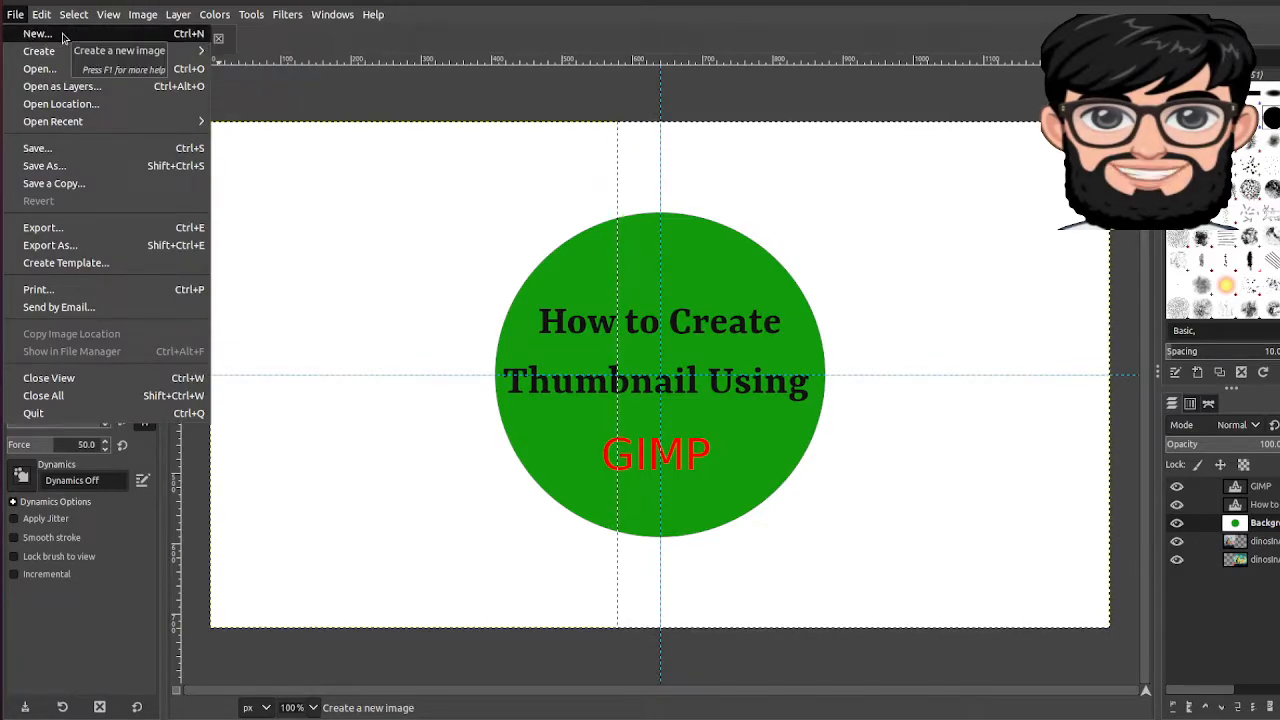
pyautogui.click(62, 37)
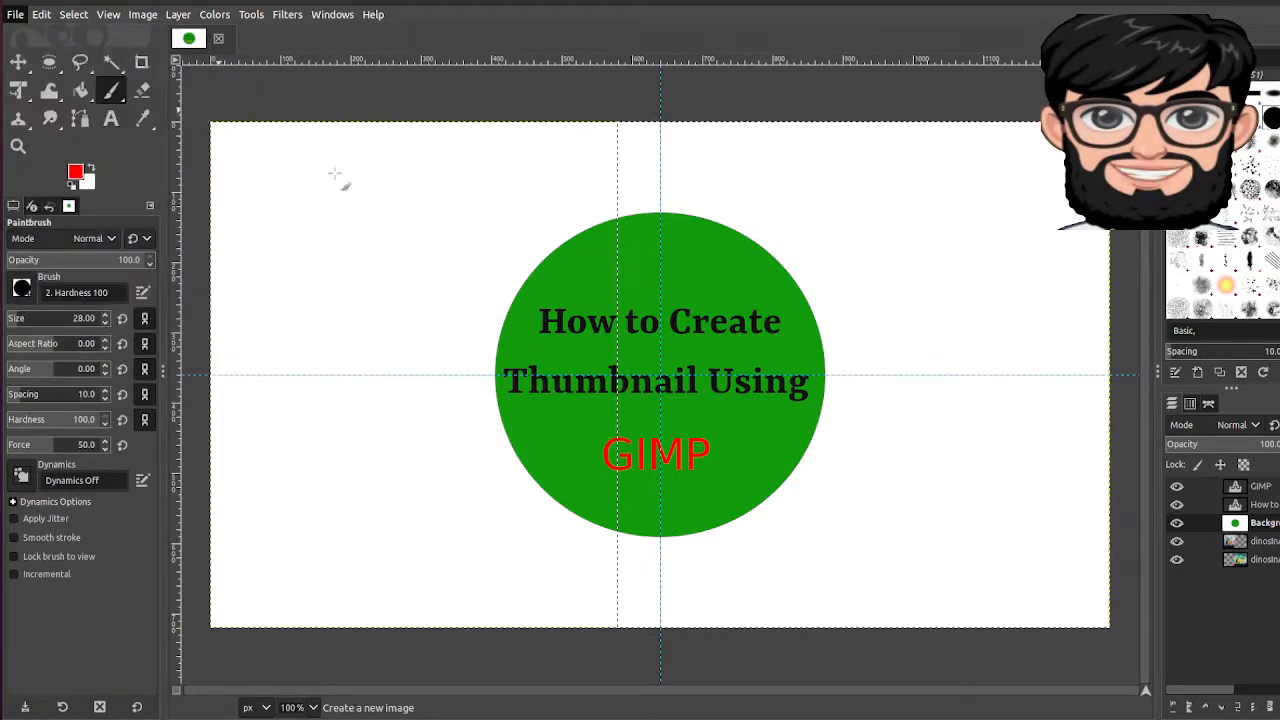